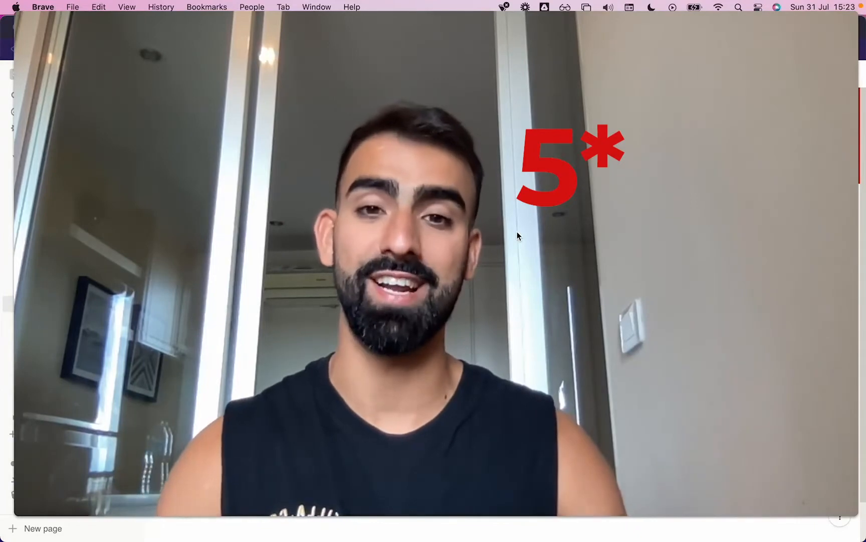
{"action": "mouse_move", "coordinate": [435, 488]}
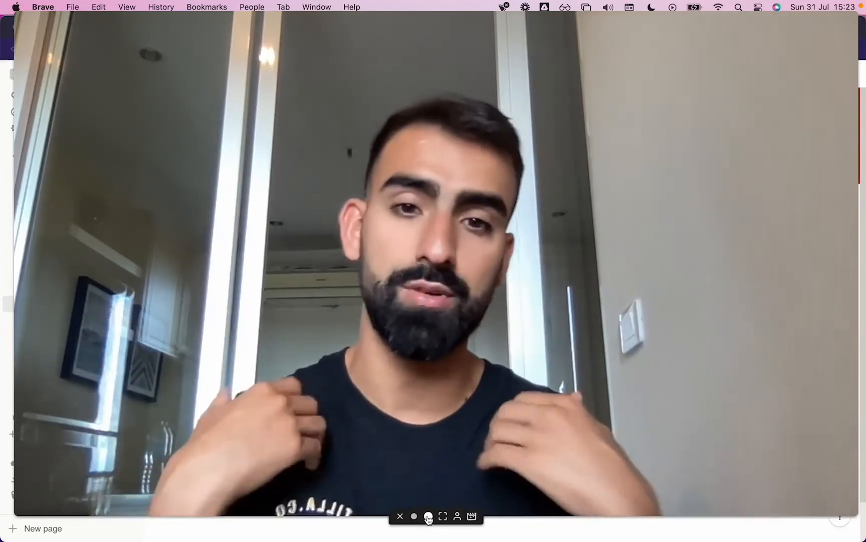
{"action": "left_click", "coordinate": [414, 517]}
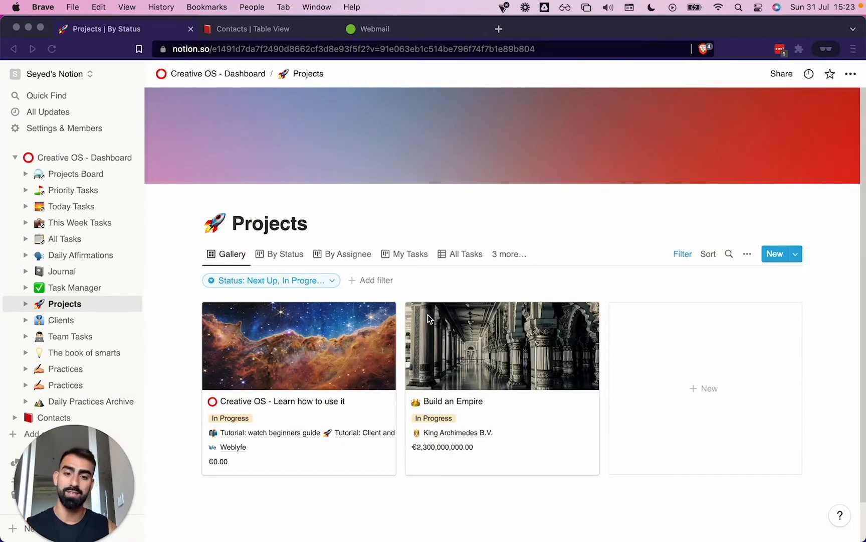
{"action": "left_click", "coordinate": [492, 367]}
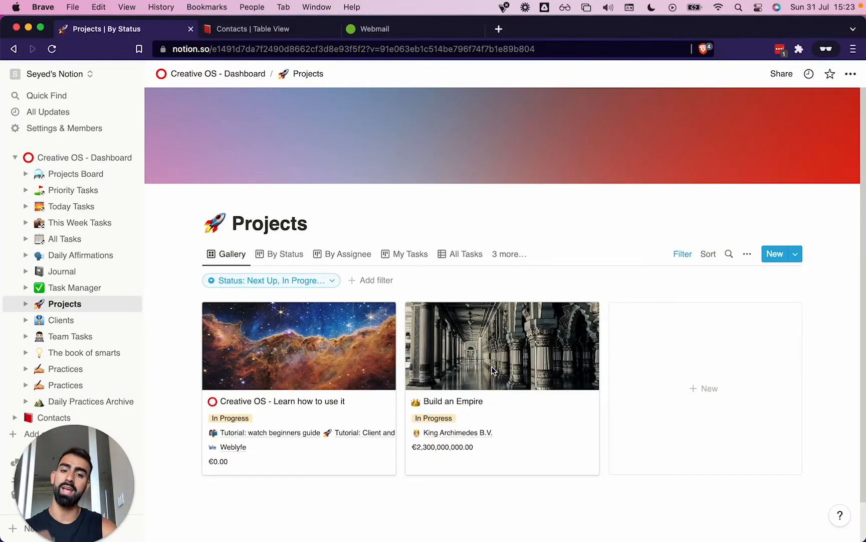
{"action": "left_click", "coordinate": [465, 350]}
{"action": "scroll", "coordinate": [393, 345], "scroll_direction": "down", "scroll_amount": 5}
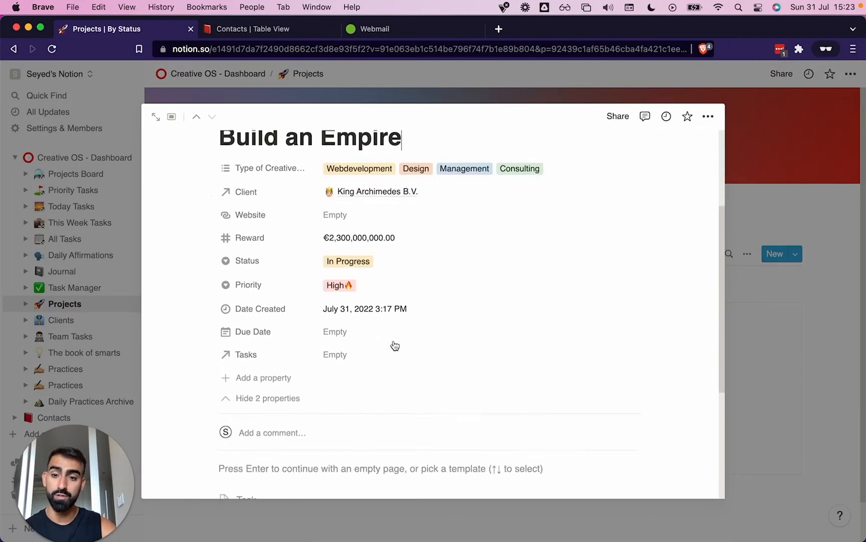
{"action": "scroll", "coordinate": [394, 345], "scroll_direction": "up", "scroll_amount": 5}
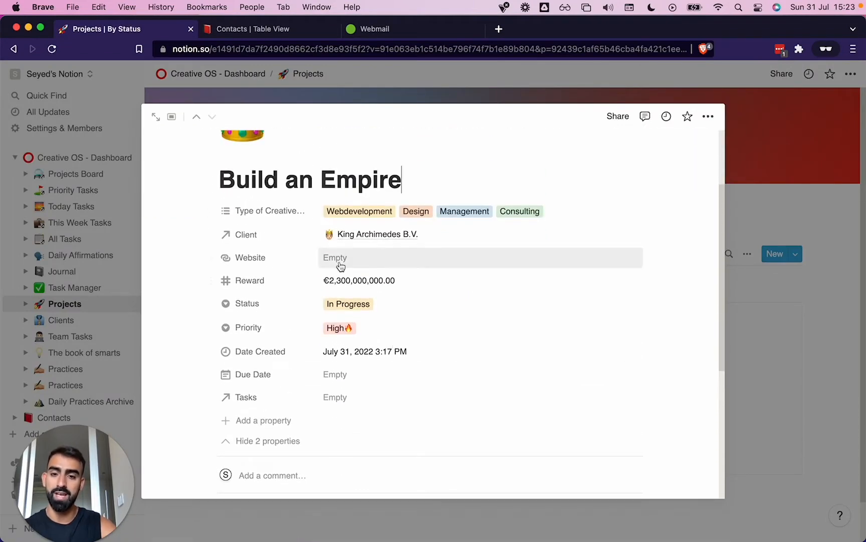
{"action": "left_click", "coordinate": [339, 256]}
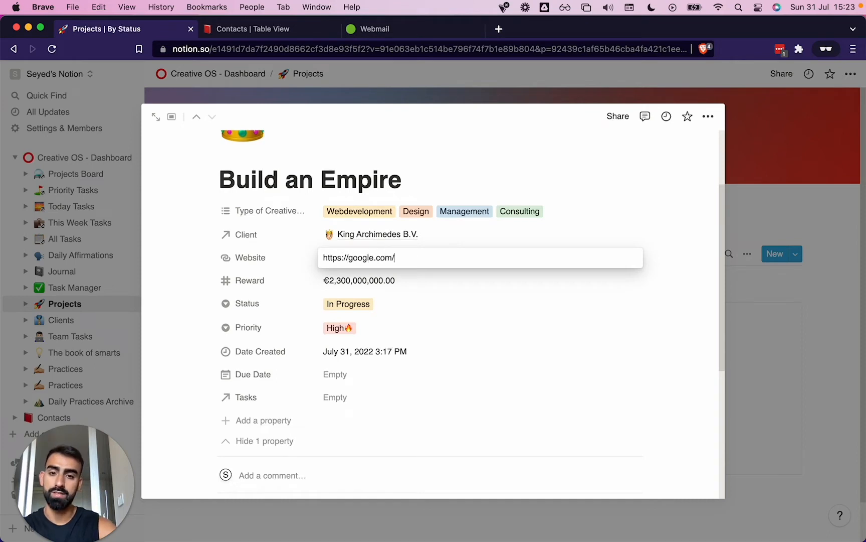
{"action": "left_click", "coordinate": [373, 434]}
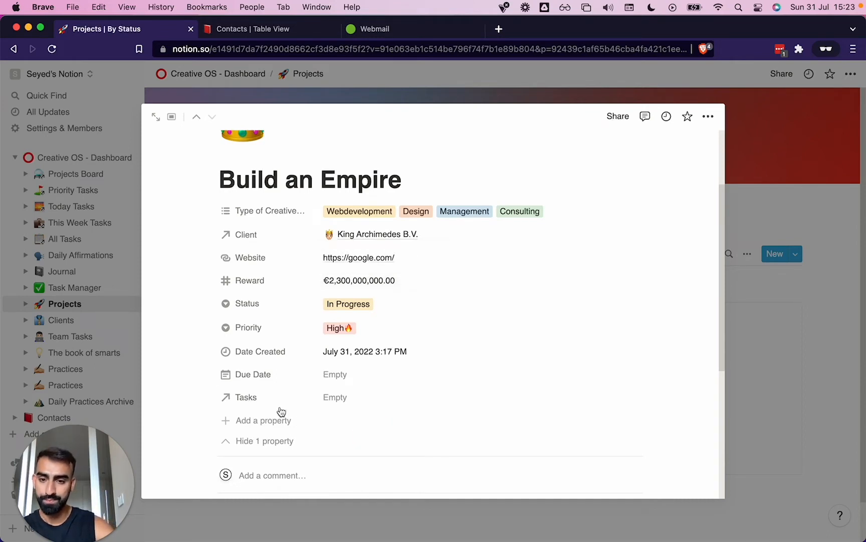
Set the Build an Empire project's due date to February 14, 2023 and close the project
{"action": "left_click", "coordinate": [336, 376]}
{"action": "left_click", "coordinate": [456, 251]}
{"action": "left_click", "coordinate": [455, 252]}
{"action": "left_click", "coordinate": [455, 251]}
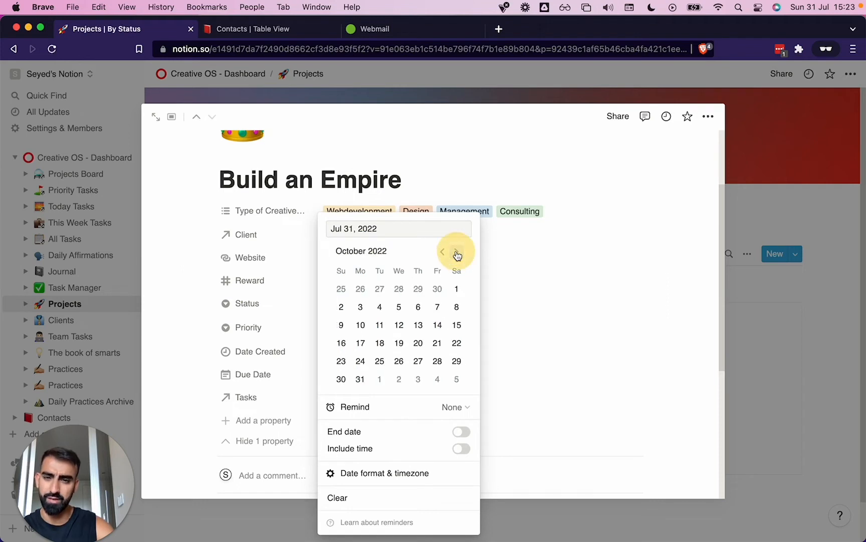
{"action": "left_click", "coordinate": [456, 251]}
{"action": "left_click", "coordinate": [456, 251]}
{"action": "left_click", "coordinate": [456, 252]}
{"action": "left_click", "coordinate": [456, 251]}
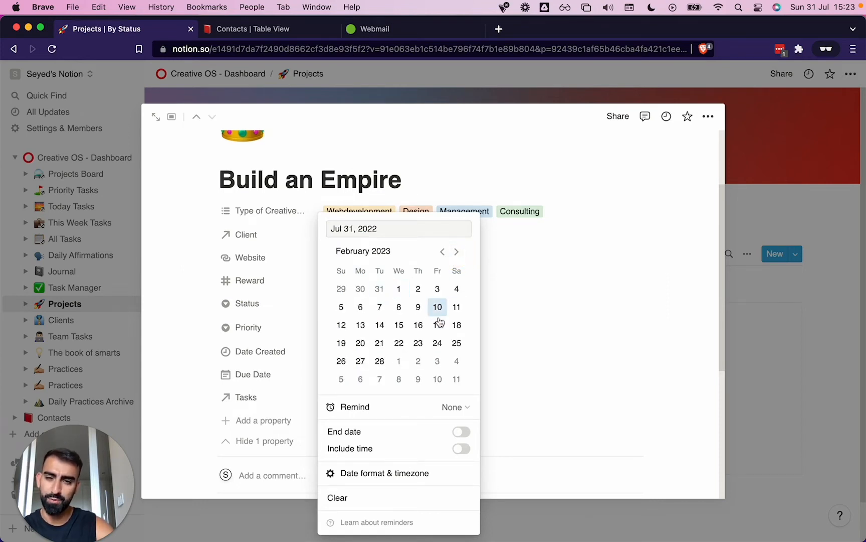
{"action": "left_click", "coordinate": [377, 327]}
{"action": "left_click", "coordinate": [701, 335]}
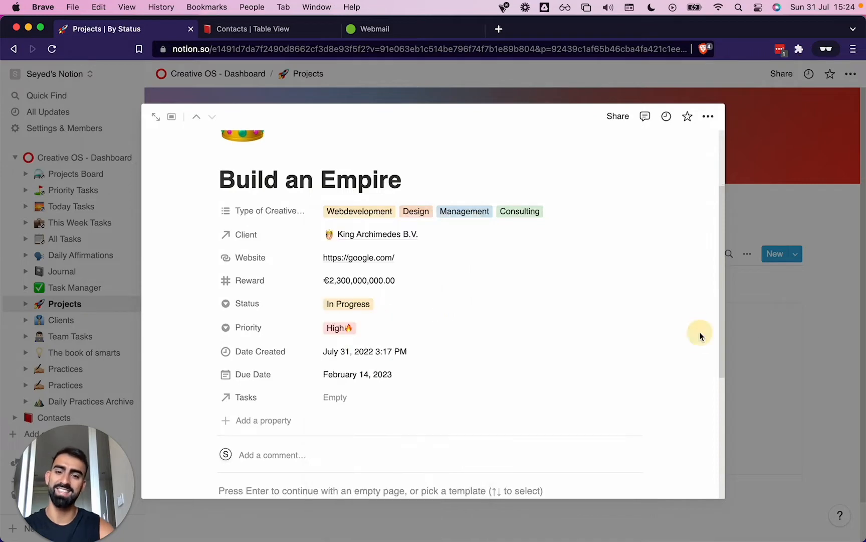
{"action": "left_click", "coordinate": [794, 330]}
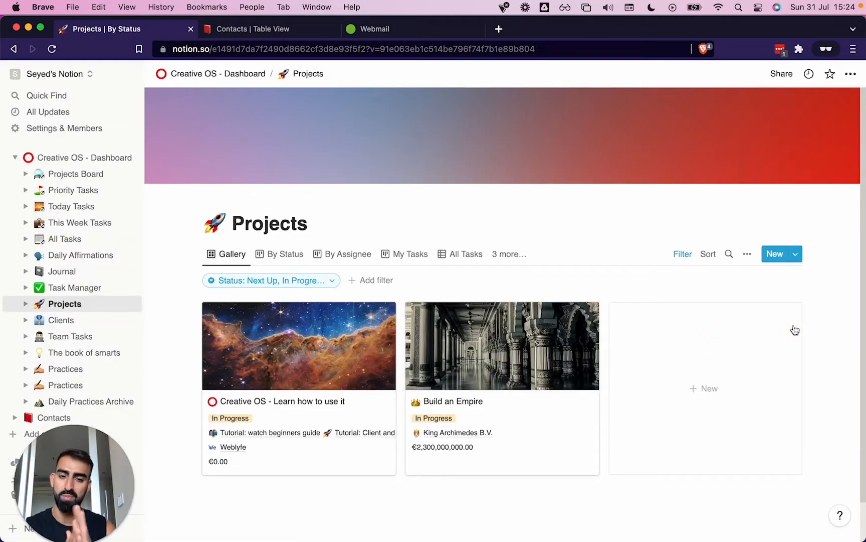
Go to the Creative OS - Dashboard page and look over its task sections
{"action": "scroll", "coordinate": [795, 330], "scroll_direction": "down", "scroll_amount": 2}
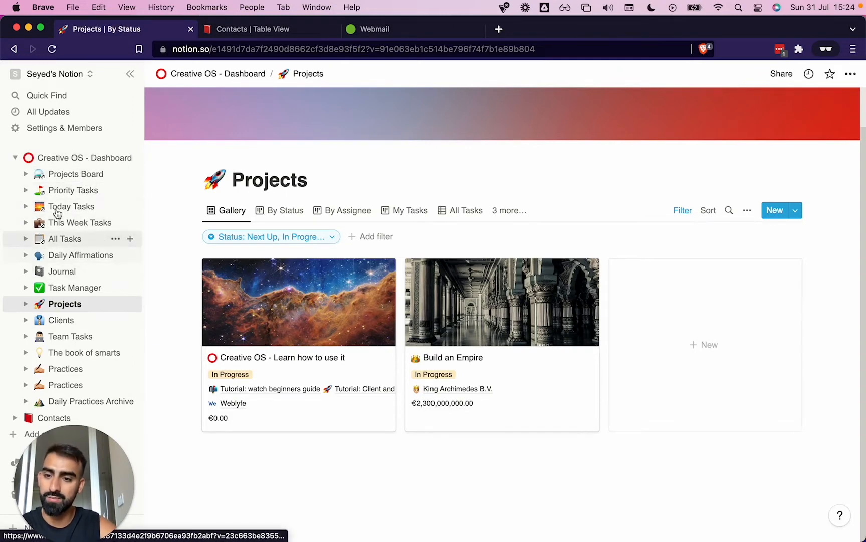
{"action": "scroll", "coordinate": [361, 291], "scroll_direction": "up", "scroll_amount": 2}
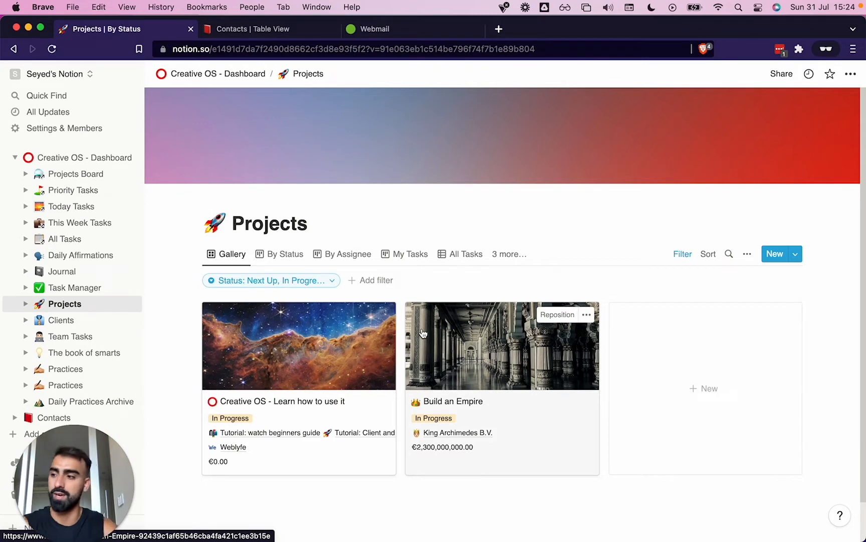
{"action": "left_click", "coordinate": [57, 157]}
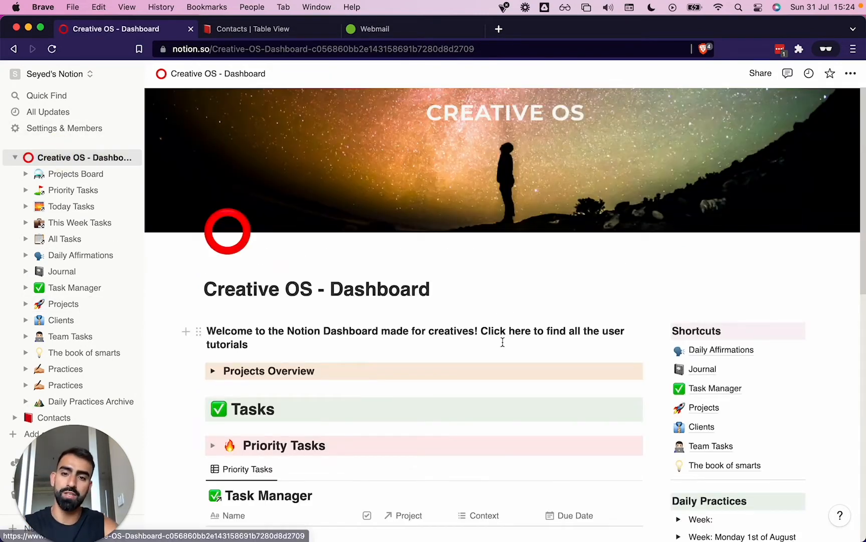
{"action": "scroll", "coordinate": [502, 341], "scroll_direction": "down", "scroll_amount": 3}
{"action": "scroll", "coordinate": [527, 346], "scroll_direction": "down", "scroll_amount": 1}
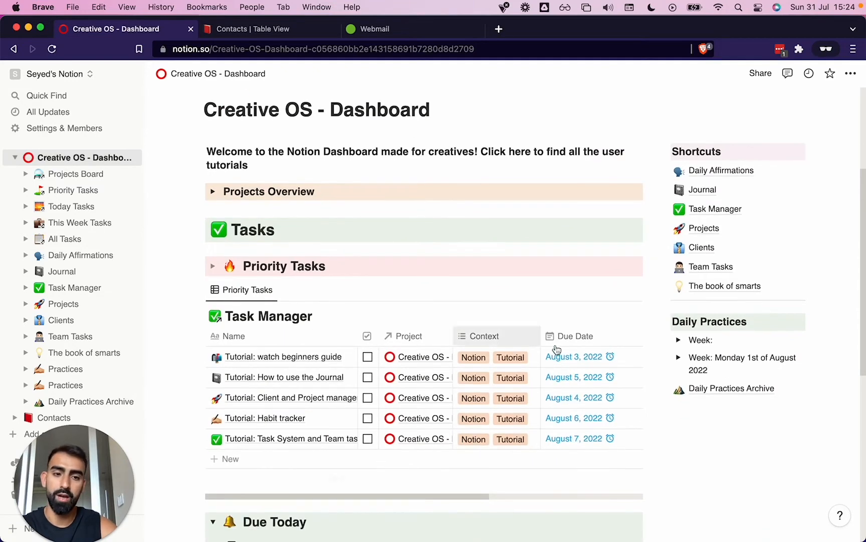
{"action": "scroll", "coordinate": [374, 287], "scroll_direction": "up", "scroll_amount": 5}
{"action": "scroll", "coordinate": [375, 287], "scroll_direction": "down", "scroll_amount": 10}
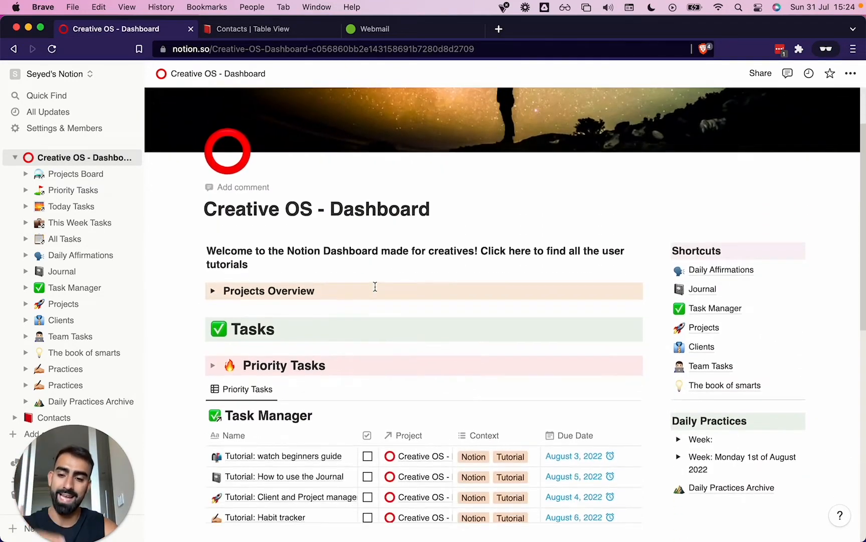
{"action": "scroll", "coordinate": [376, 290], "scroll_direction": "up", "scroll_amount": 3}
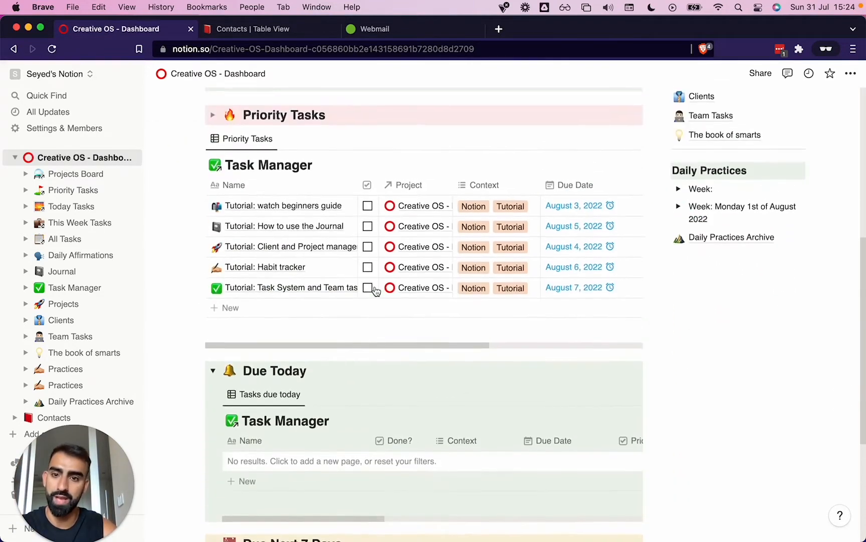
Mark the priority tutorial tasks for the beginners guide, the Journal, and Client and Project as done
{"action": "left_click", "coordinate": [368, 206]}
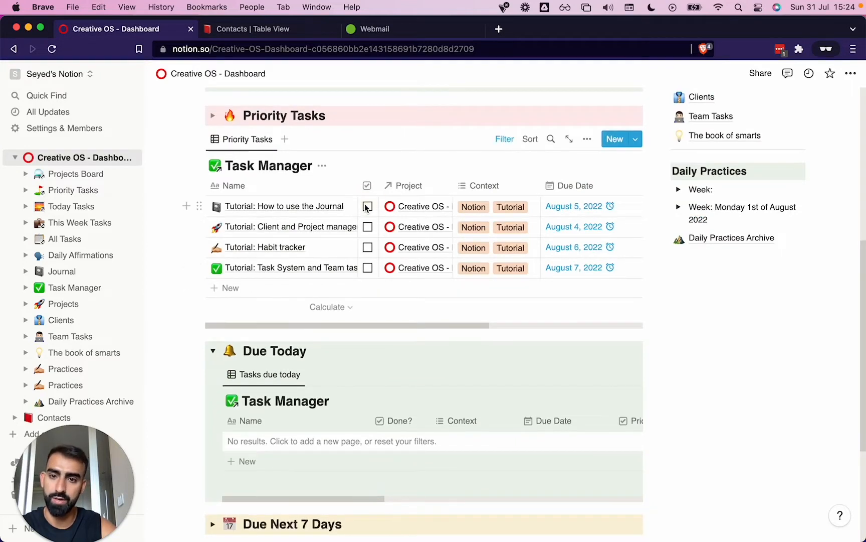
{"action": "left_click", "coordinate": [367, 206]}
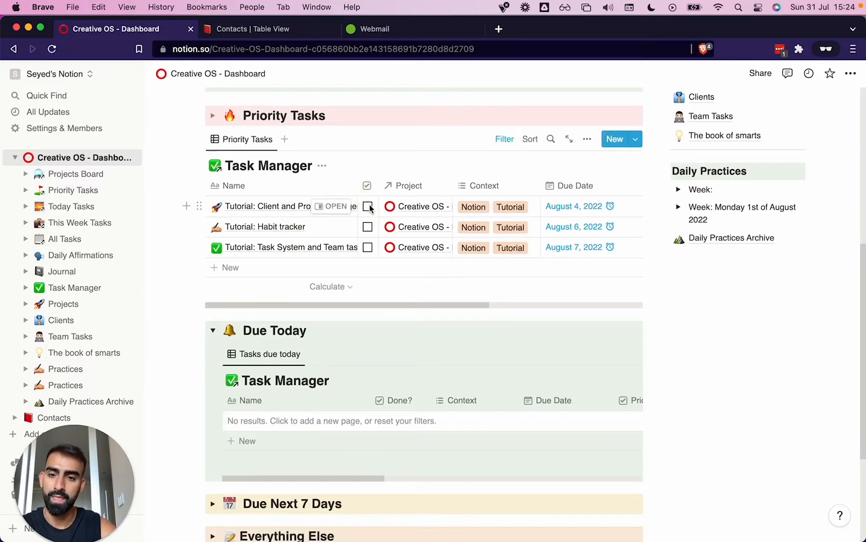
{"action": "left_click", "coordinate": [368, 207]}
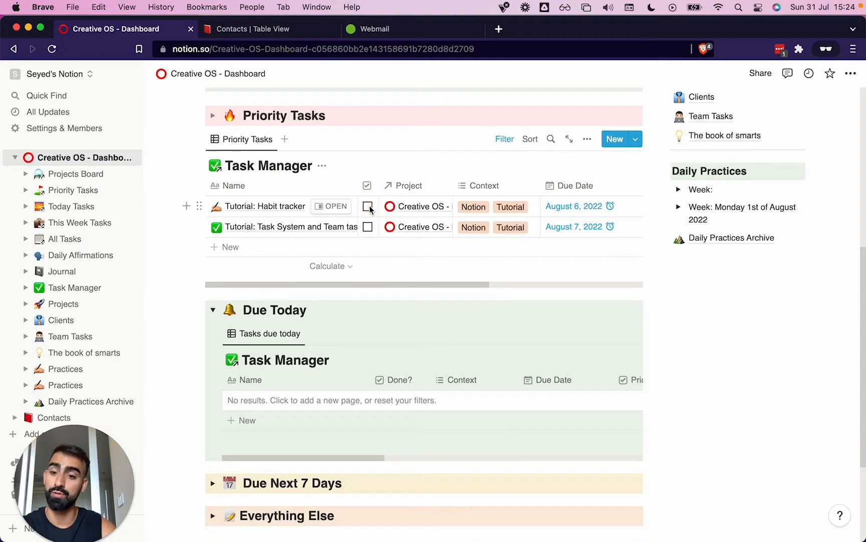
Examine the practices inside both week toggles under Daily Practices, then collapse both toggles
{"action": "scroll", "coordinate": [367, 281], "scroll_direction": "up", "scroll_amount": 3}
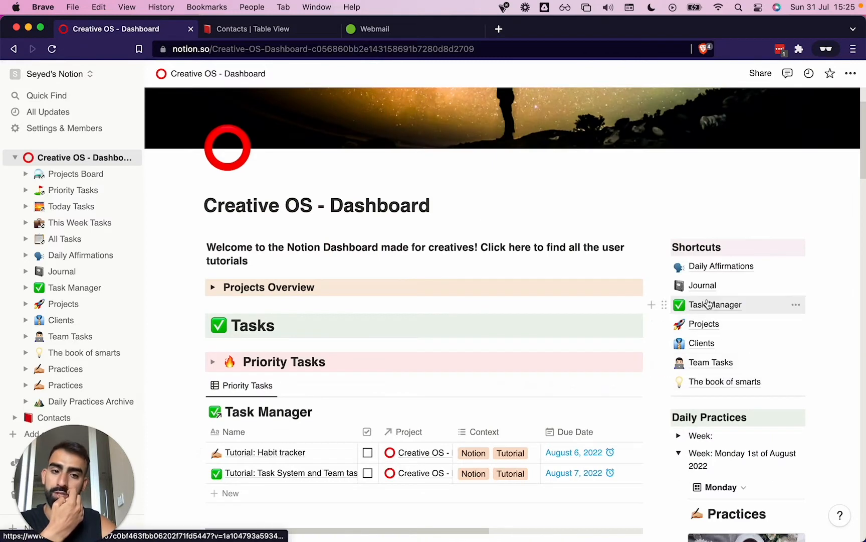
{"action": "scroll", "coordinate": [716, 487], "scroll_direction": "down", "scroll_amount": 2}
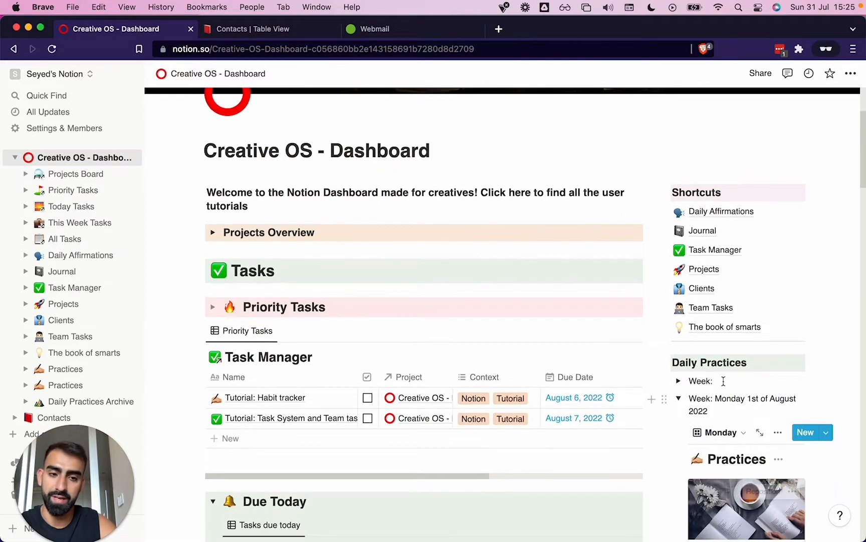
{"action": "left_click", "coordinate": [679, 383]}
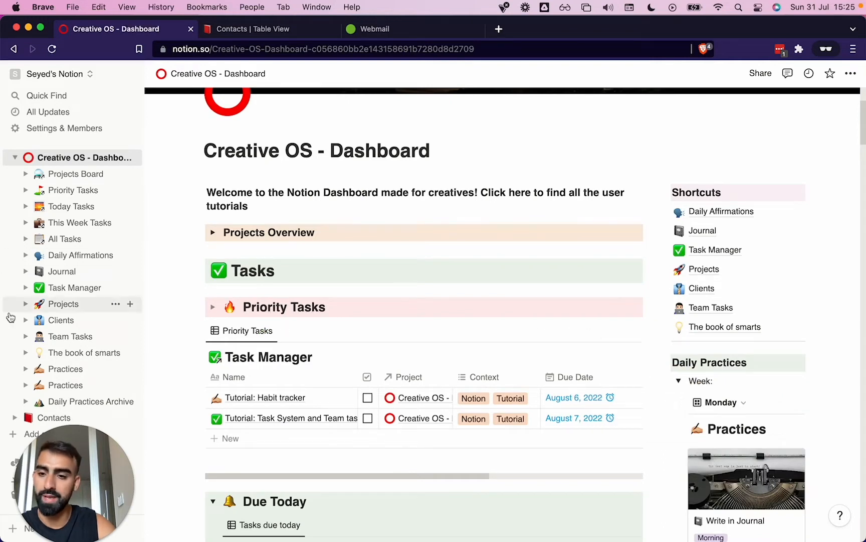
{"action": "left_click", "coordinate": [679, 385]}
{"action": "left_click", "coordinate": [678, 397]}
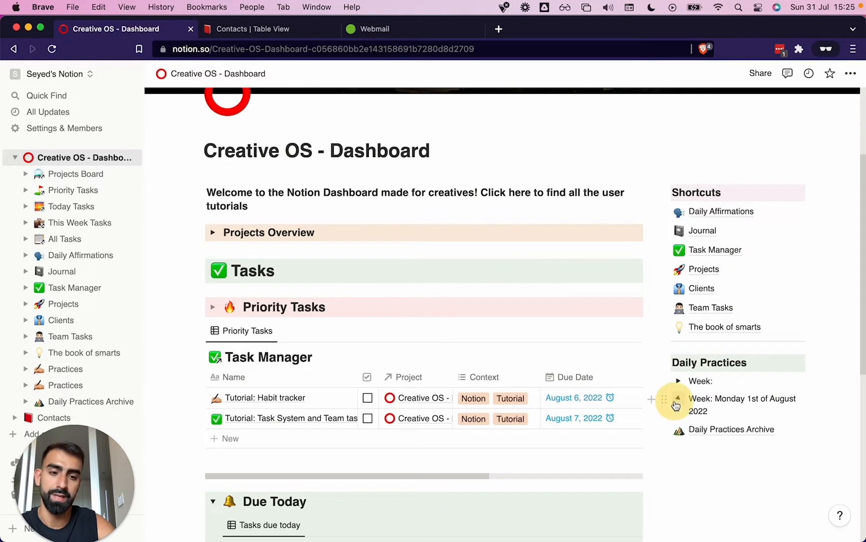
{"action": "left_click", "coordinate": [677, 398]}
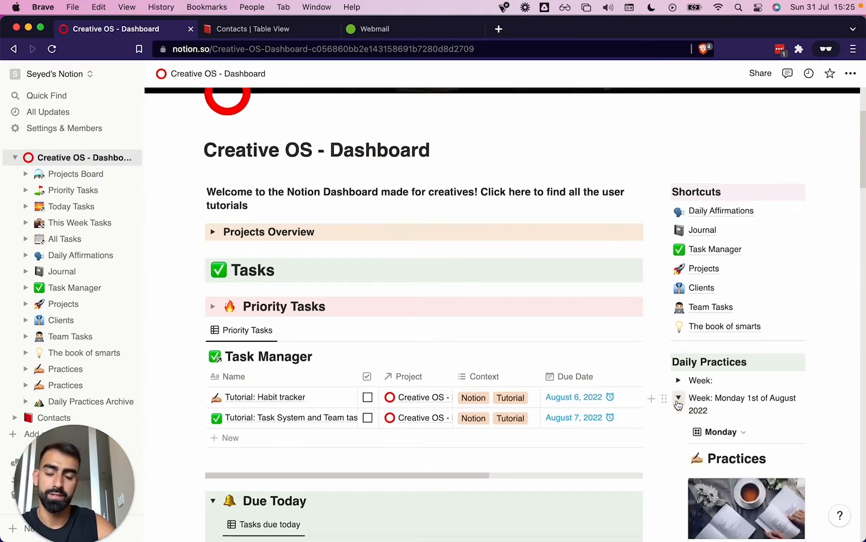
{"action": "scroll", "coordinate": [677, 401], "scroll_direction": "down", "scroll_amount": 7}
{"action": "scroll", "coordinate": [677, 400], "scroll_direction": "up", "scroll_amount": 2}
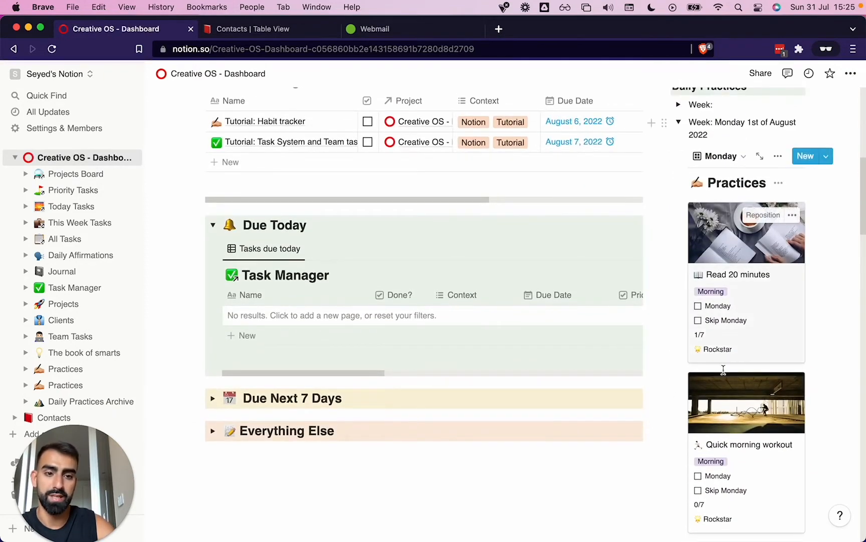
{"action": "scroll", "coordinate": [724, 419], "scroll_direction": "up", "scroll_amount": 3}
{"action": "scroll", "coordinate": [724, 418], "scroll_direction": "up", "scroll_amount": 2}
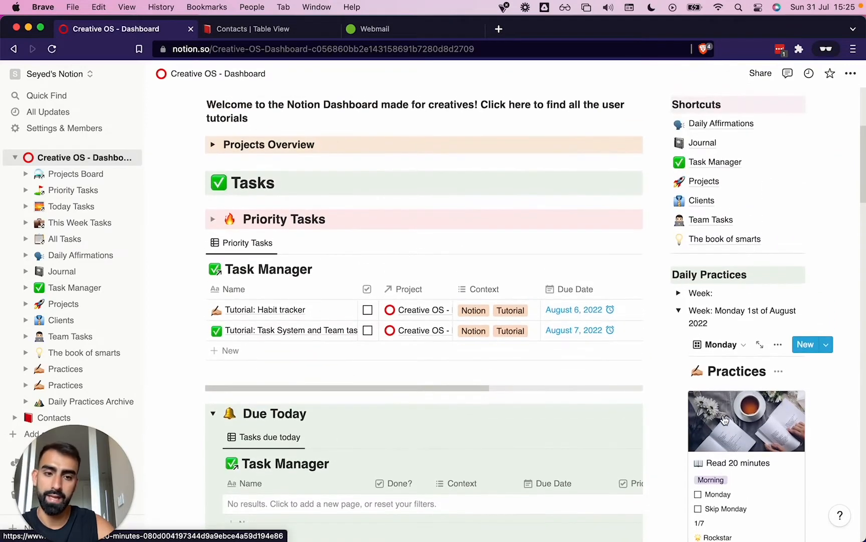
{"action": "left_click", "coordinate": [679, 312]}
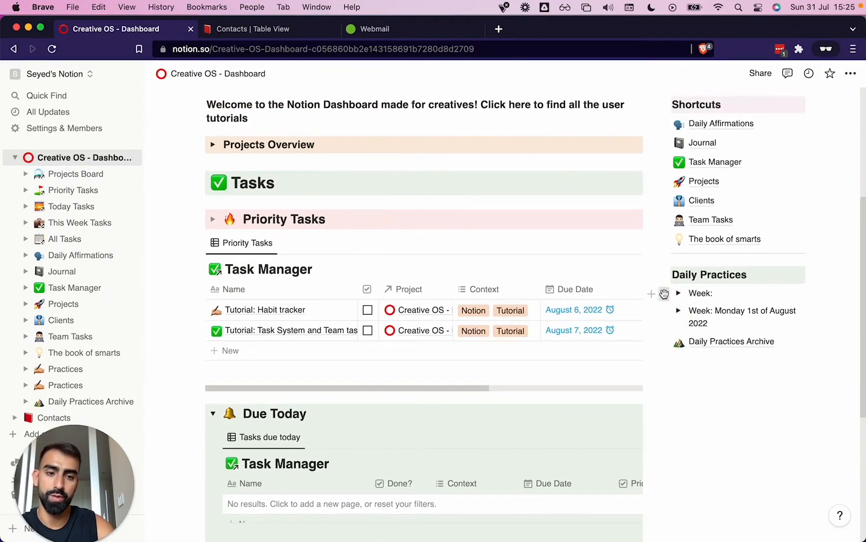
Duplicate the undated Week toggle under Daily Practices, then delete the copy
{"action": "left_click", "coordinate": [664, 294]}
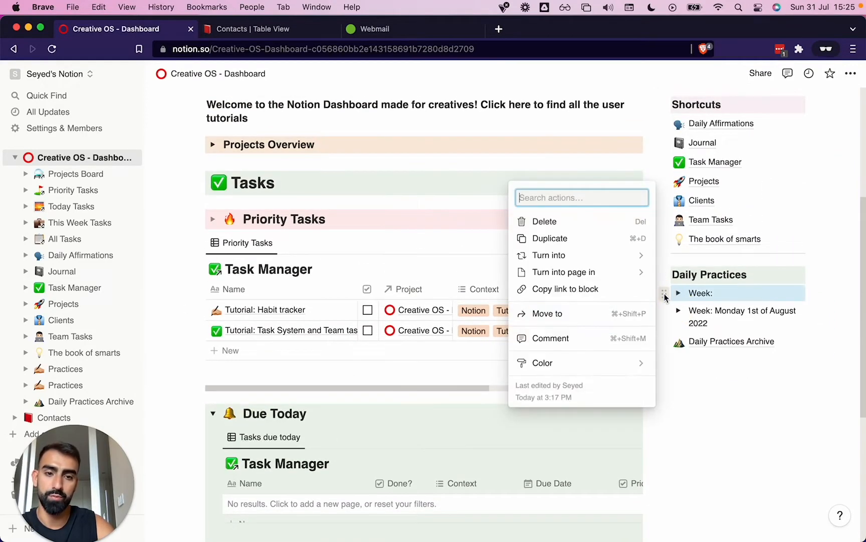
{"action": "left_click", "coordinate": [594, 245]}
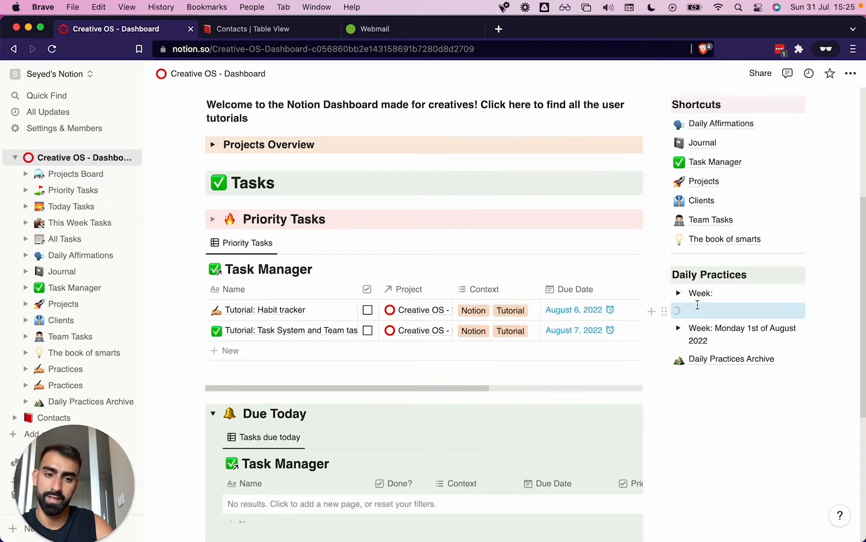
{"action": "left_click", "coordinate": [665, 311]}
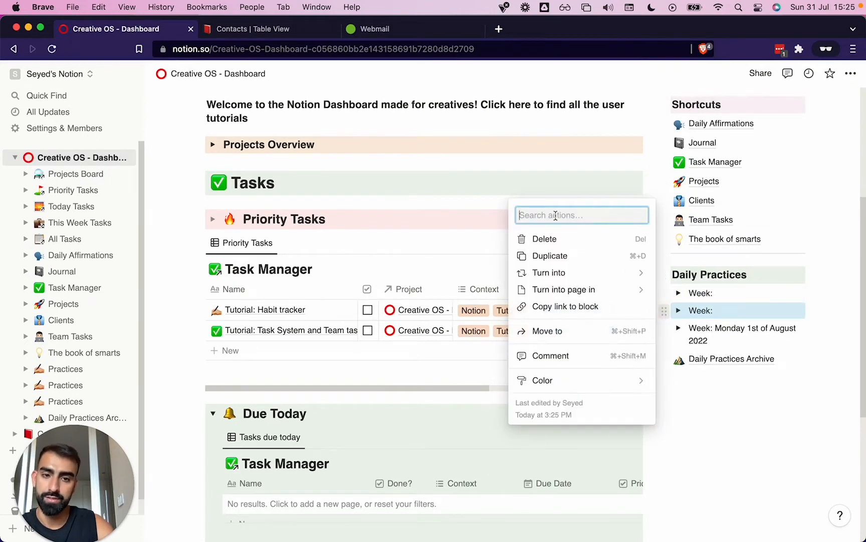
{"action": "left_click", "coordinate": [556, 234]}
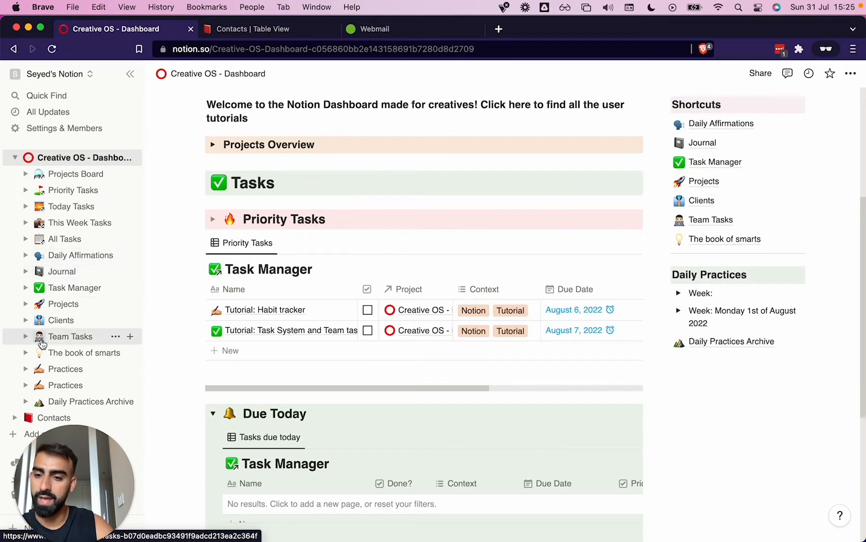
Open the first Practices page and look through its daily views from Monday to Sunday, ending on Monday
{"action": "left_click", "coordinate": [70, 369]}
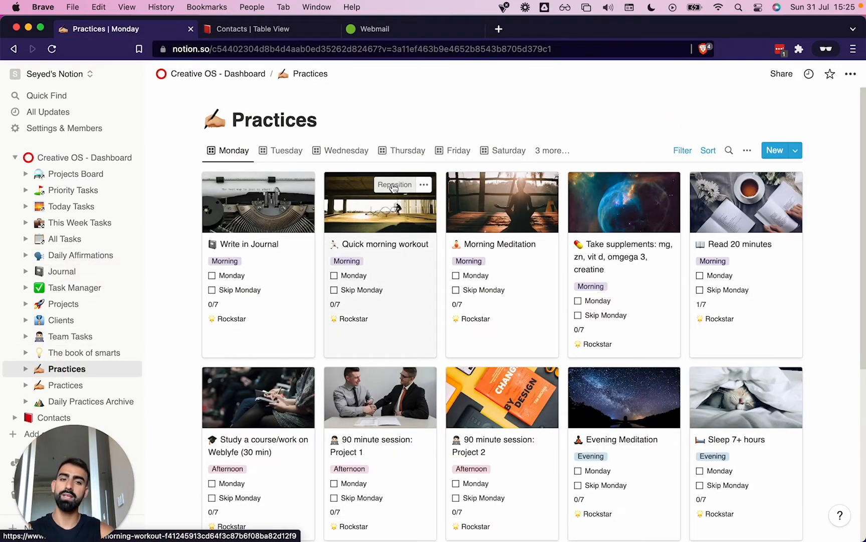
{"action": "scroll", "coordinate": [395, 187], "scroll_direction": "down", "scroll_amount": 5}
{"action": "scroll", "coordinate": [395, 187], "scroll_direction": "up", "scroll_amount": 5}
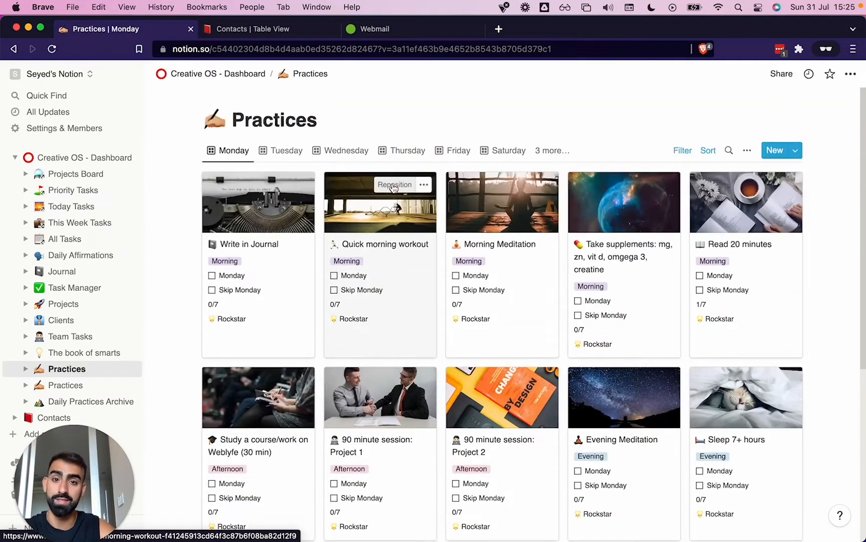
{"action": "left_click", "coordinate": [261, 152]}
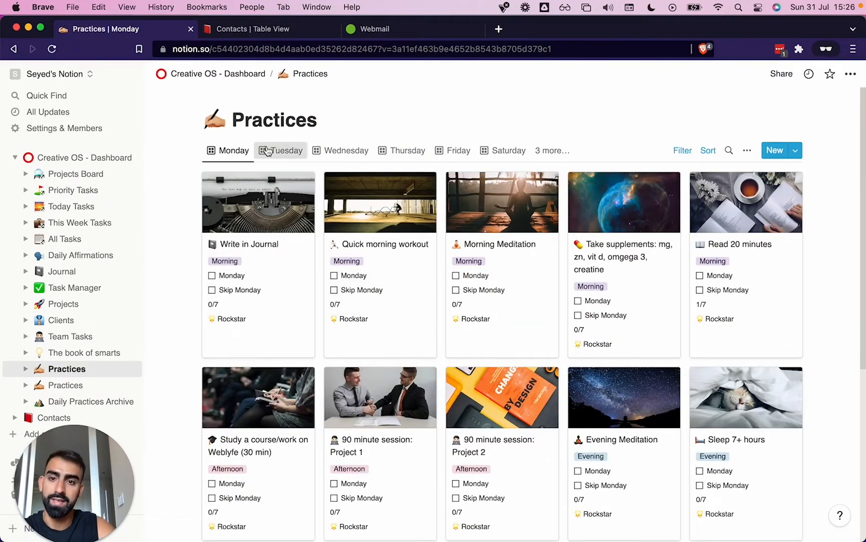
{"action": "left_click", "coordinate": [348, 150]}
{"action": "left_click", "coordinate": [420, 154]}
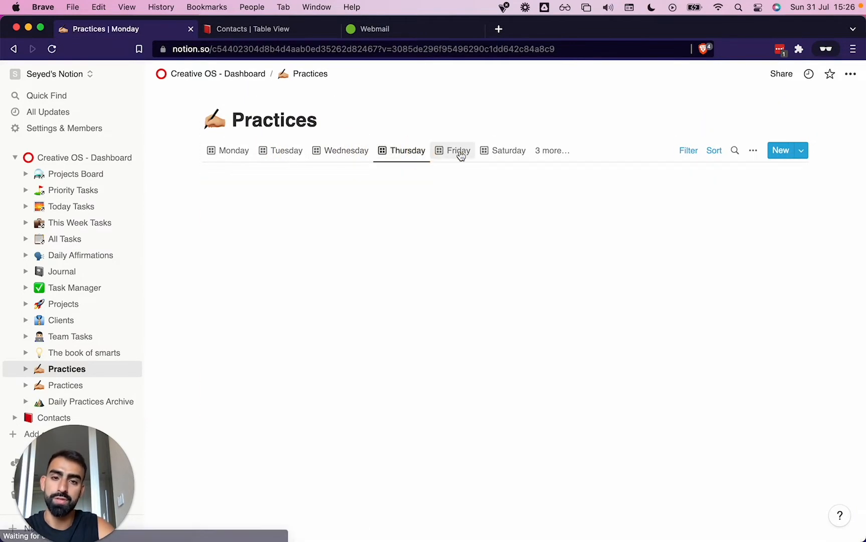
{"action": "left_click", "coordinate": [459, 152]}
{"action": "left_click", "coordinate": [507, 152]}
{"action": "left_click", "coordinate": [548, 153]}
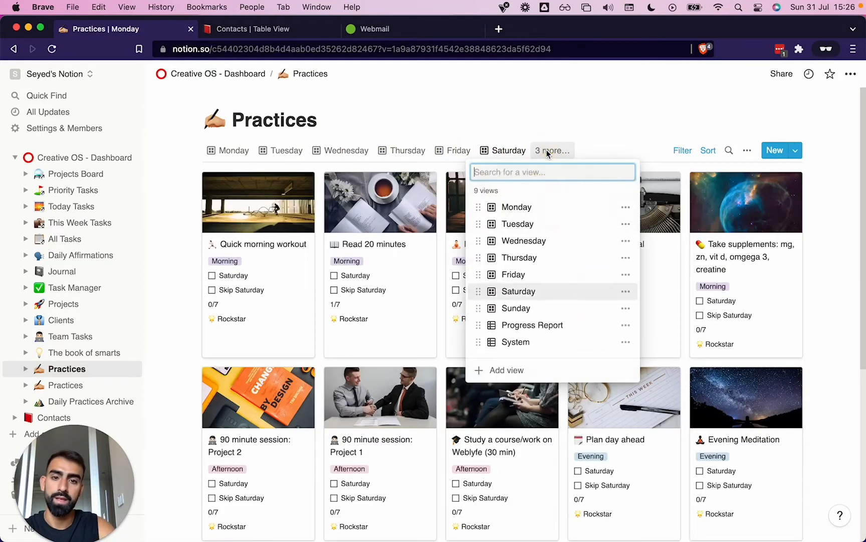
{"action": "left_click", "coordinate": [516, 310]}
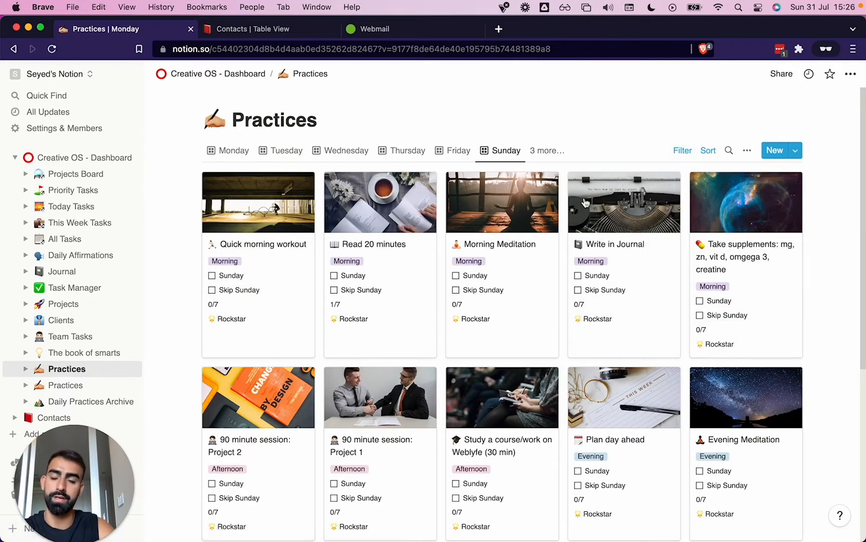
{"action": "left_click", "coordinate": [234, 150]}
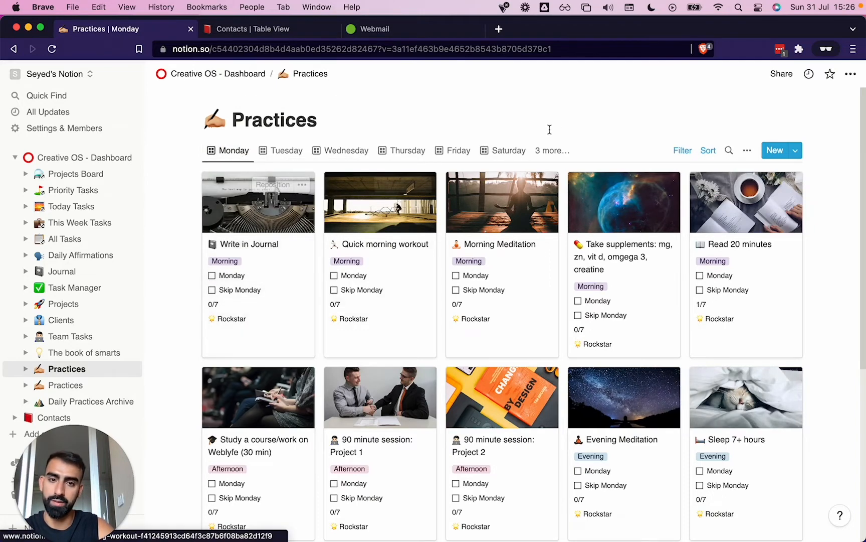
In the Sunday view, check off Quick morning workout, Morning Meditation and Write in Journal for Sunday
{"action": "left_click", "coordinate": [540, 151]}
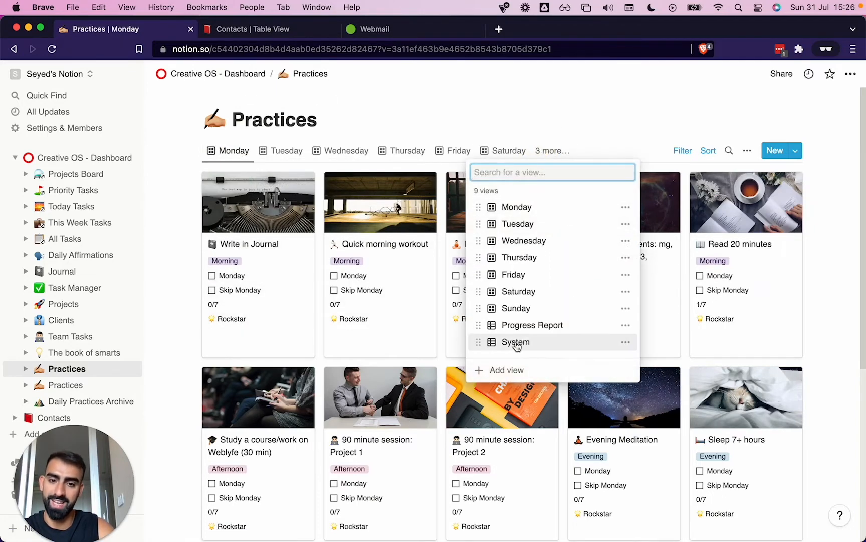
{"action": "left_click", "coordinate": [509, 307]}
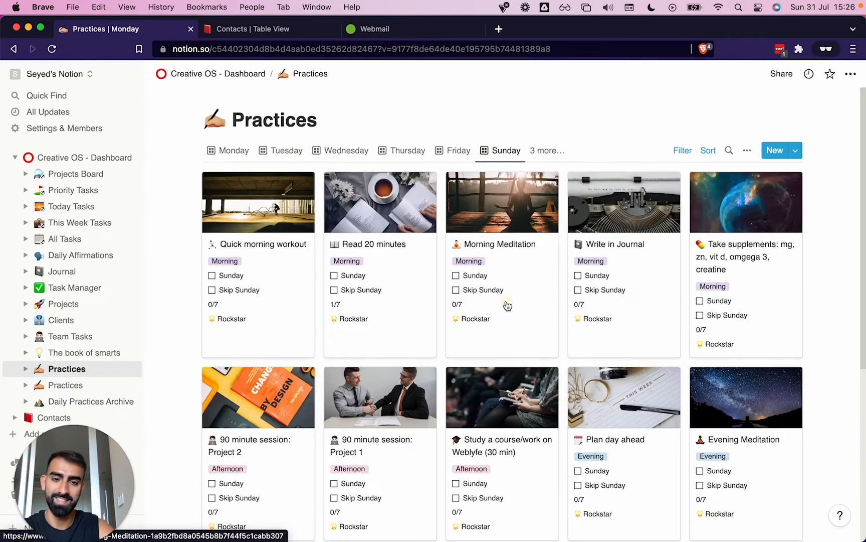
{"action": "left_click", "coordinate": [212, 276]}
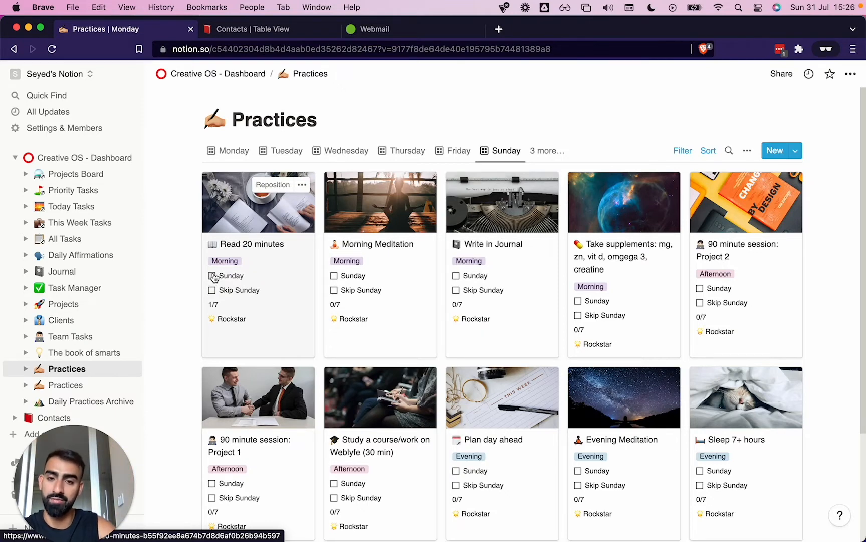
{"action": "left_click", "coordinate": [334, 276]}
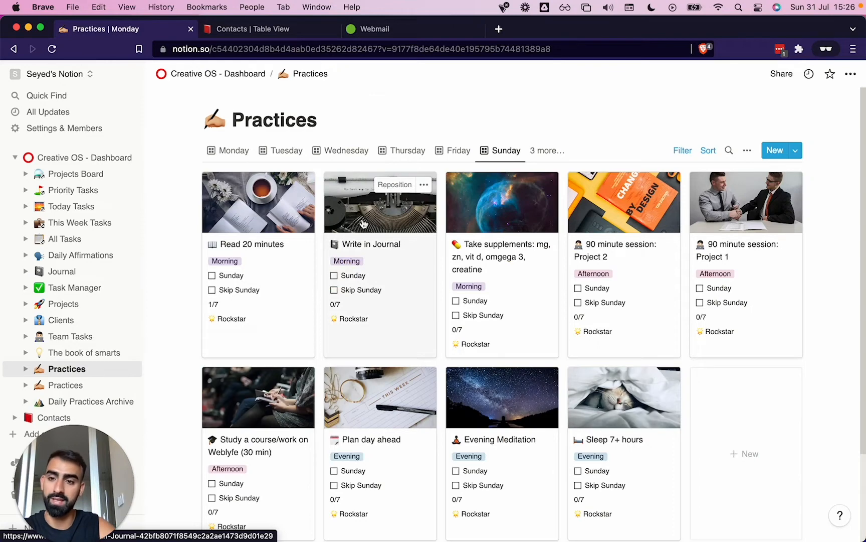
{"action": "left_click", "coordinate": [334, 275]}
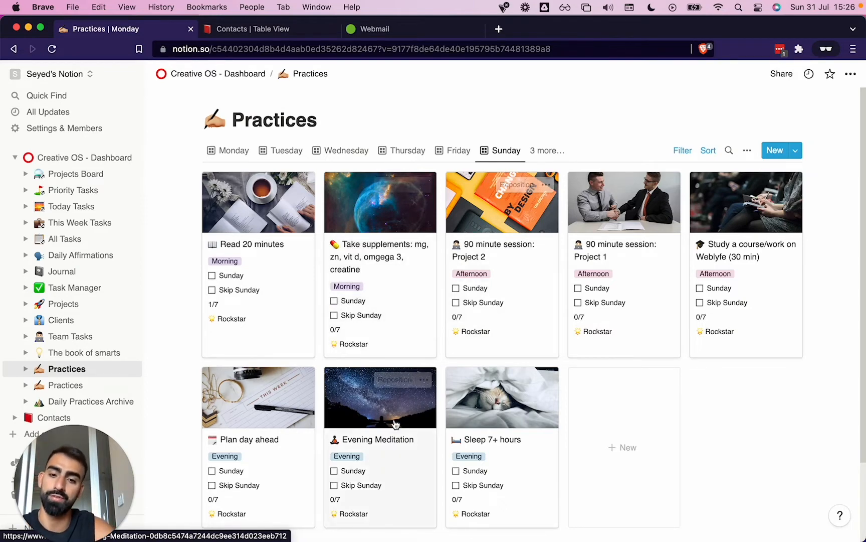
{"action": "left_click", "coordinate": [366, 467]}
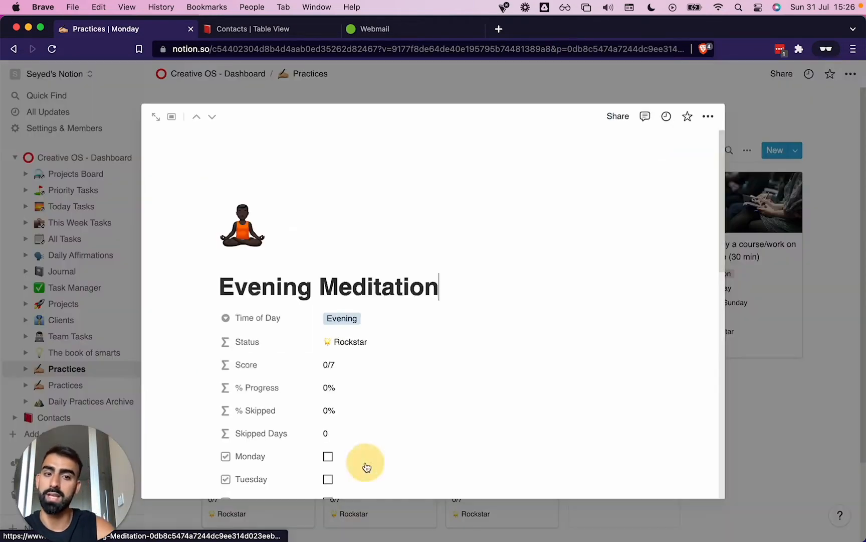
{"action": "key", "text": "Escape"}
Mark the Plan day ahead and Sleep 7+ hours practices as skipped for Sunday
{"action": "scroll", "coordinate": [472, 347], "scroll_direction": "down", "scroll_amount": 2}
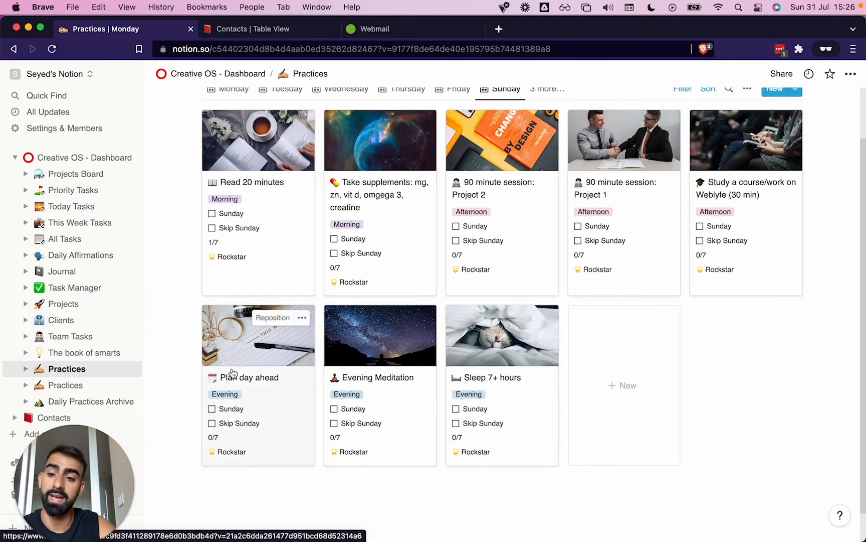
{"action": "left_click", "coordinate": [211, 423]}
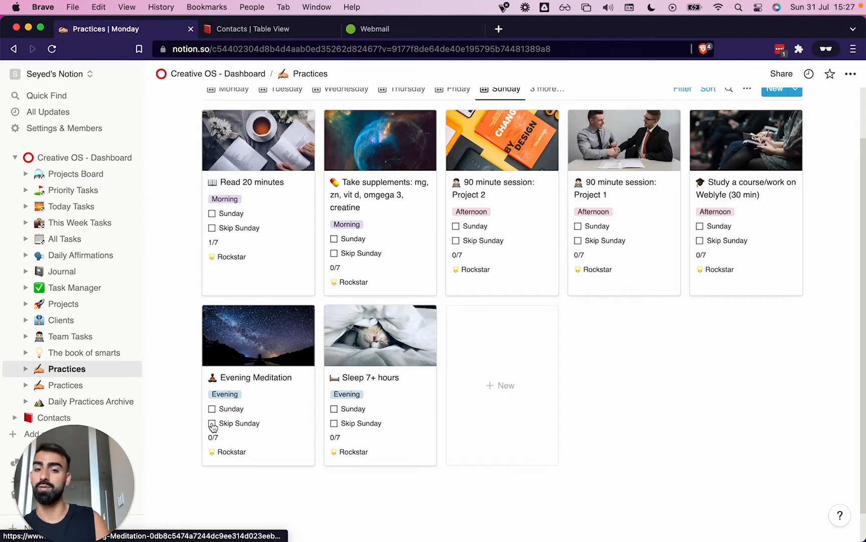
{"action": "left_click", "coordinate": [334, 424]}
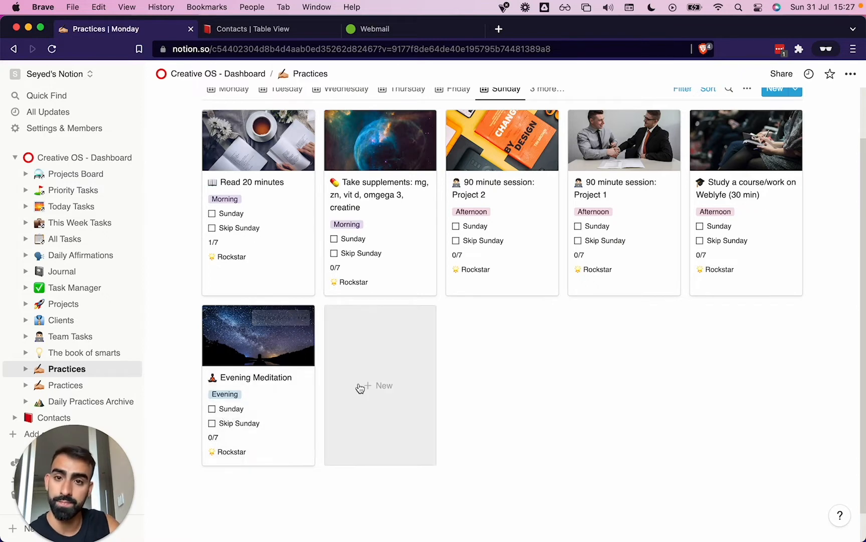
Change the Sunday rule in the view's filter to Checked to list the completed practices
{"action": "scroll", "coordinate": [359, 388], "scroll_direction": "up", "scroll_amount": 2}
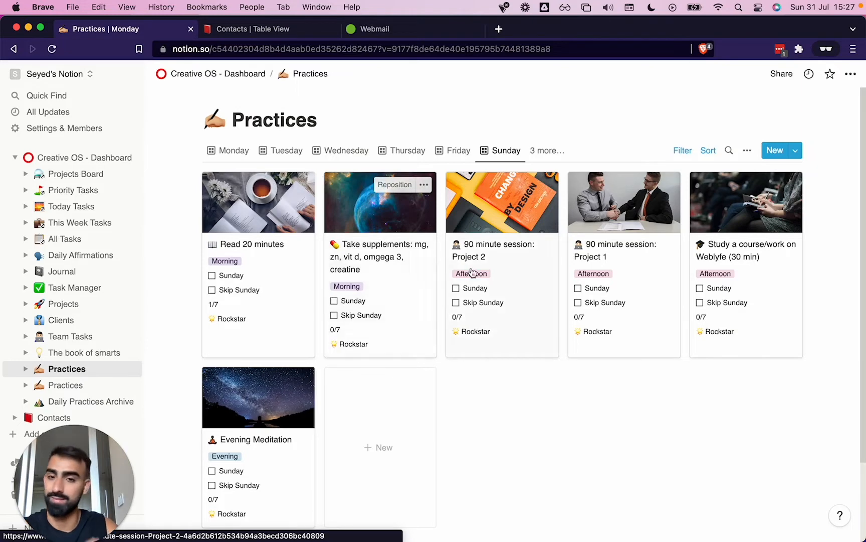
{"action": "left_click", "coordinate": [684, 154]}
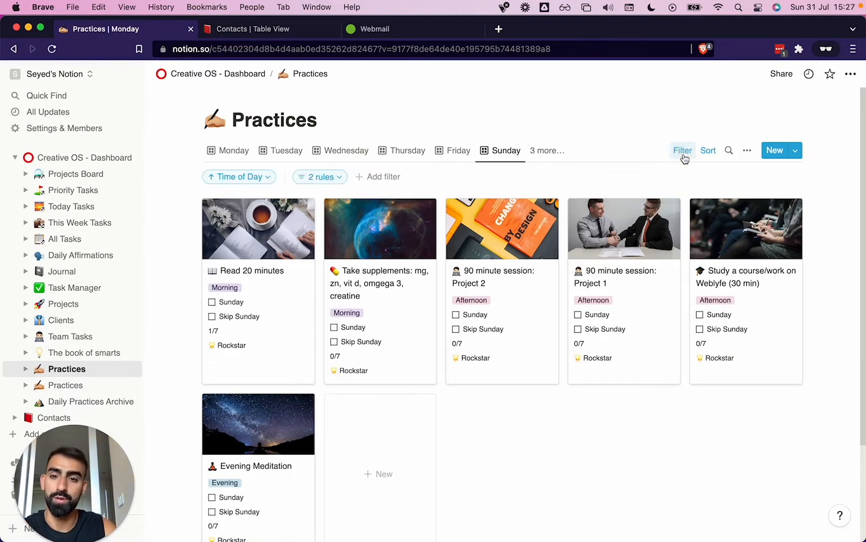
{"action": "left_click", "coordinate": [321, 177]}
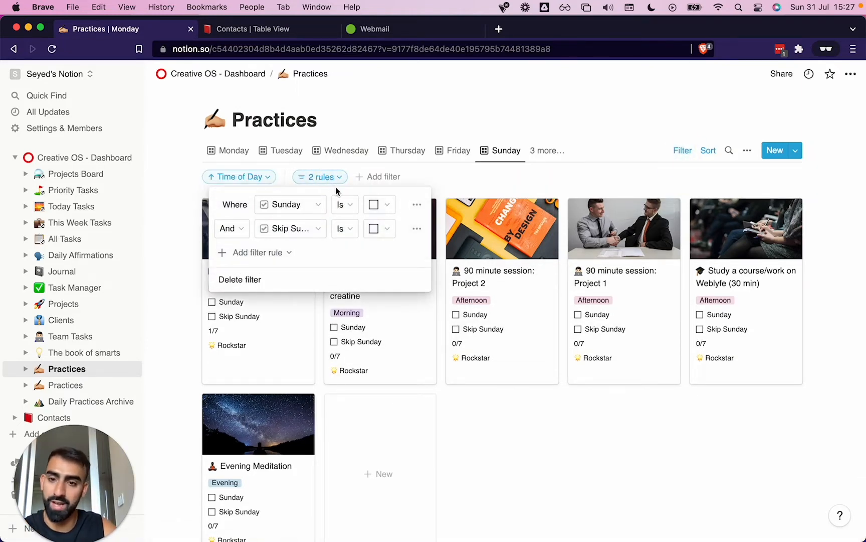
{"action": "left_click", "coordinate": [380, 204]}
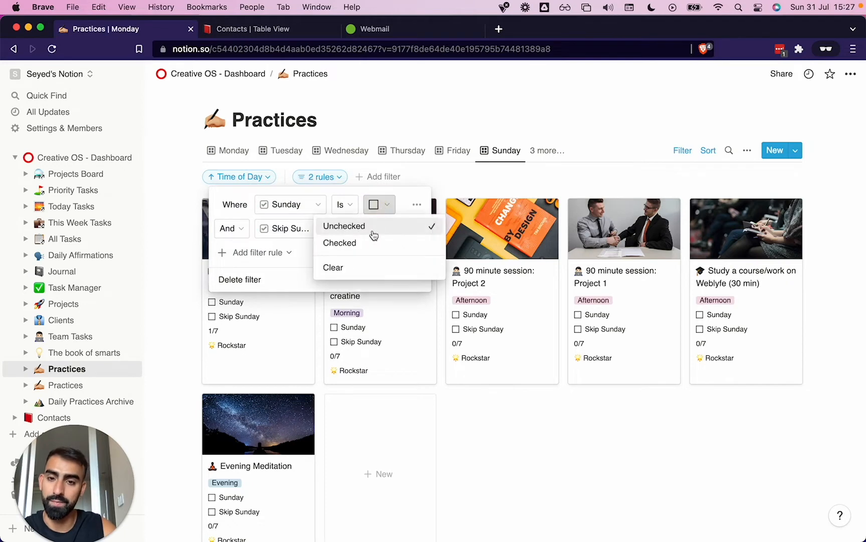
{"action": "left_click", "coordinate": [367, 243]}
{"action": "left_click", "coordinate": [390, 400]}
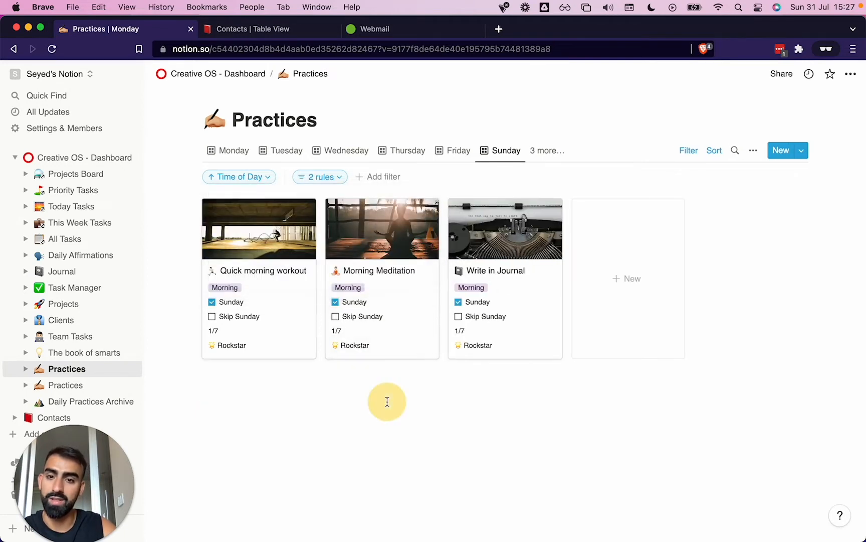
Uncheck Sunday on Write in Journal, Morning Meditation and Quick morning workout
{"action": "left_click", "coordinate": [458, 303]}
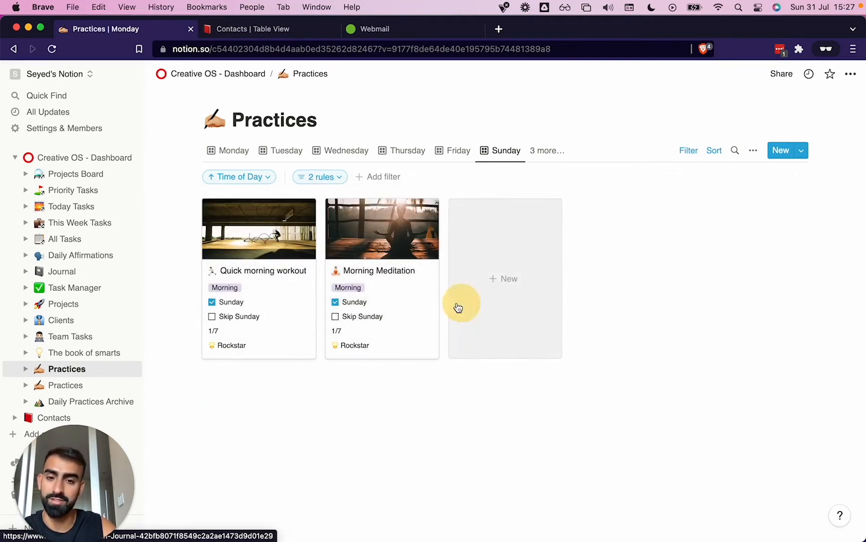
{"action": "left_click", "coordinate": [335, 302]}
{"action": "left_click", "coordinate": [212, 302]}
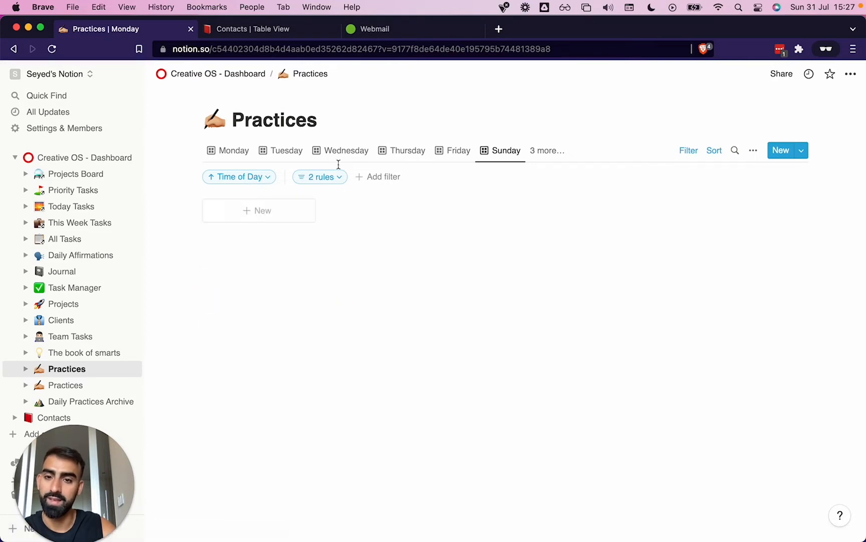
Set the filter's Sunday rule back to Unchecked and its Skip Sunday rule to Checked
{"action": "left_click", "coordinate": [331, 179]}
{"action": "left_click", "coordinate": [376, 211]}
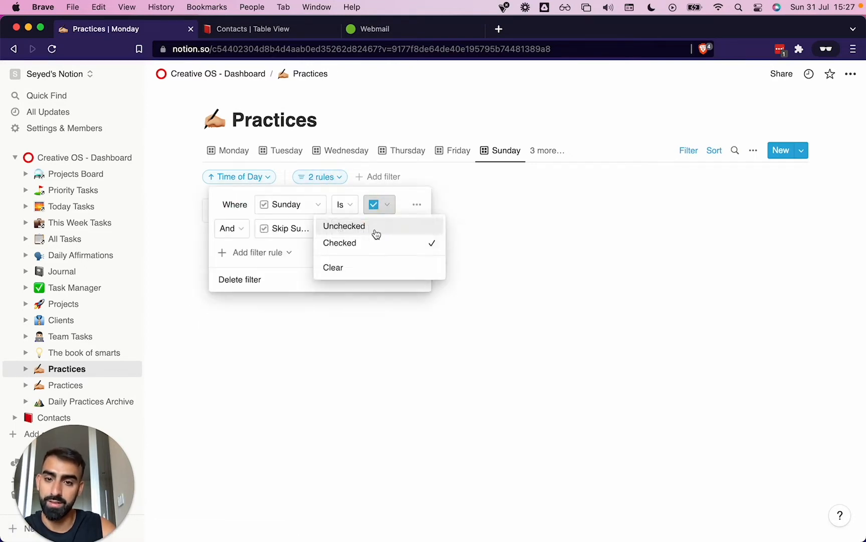
{"action": "left_click", "coordinate": [374, 230]}
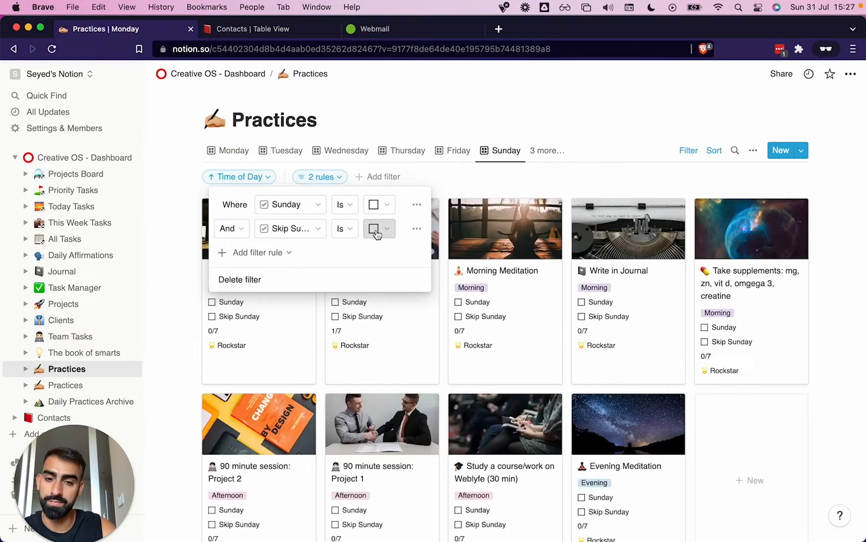
{"action": "left_click", "coordinate": [380, 230]}
{"action": "left_click", "coordinate": [359, 271]}
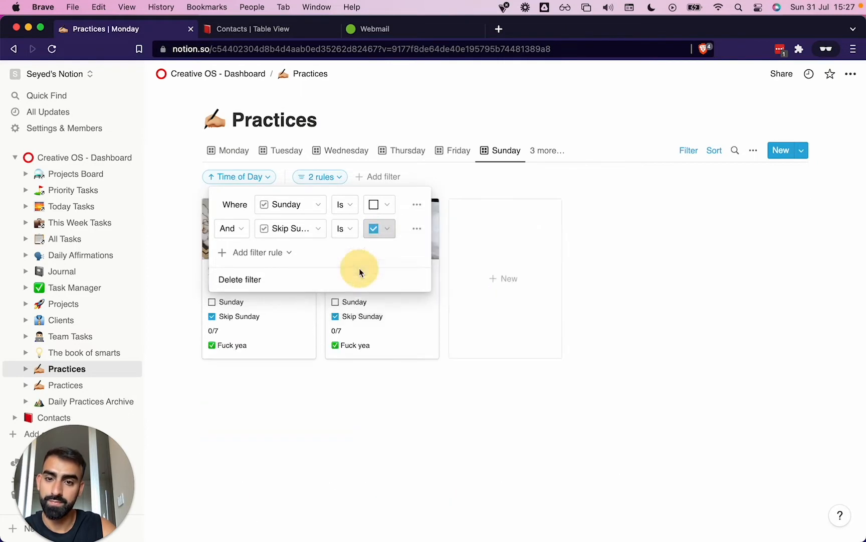
{"action": "left_click", "coordinate": [392, 372]}
Clear Skip Sunday on Sleep 7+ hours and Plan day ahead, and set the Skip Sunday filter rule back to Unchecked
{"action": "left_click", "coordinate": [335, 316]}
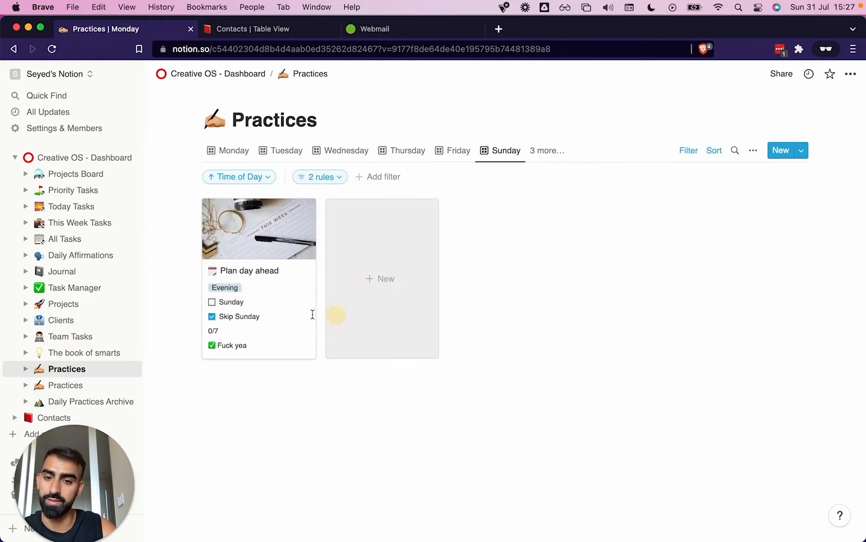
{"action": "left_click", "coordinate": [212, 317]}
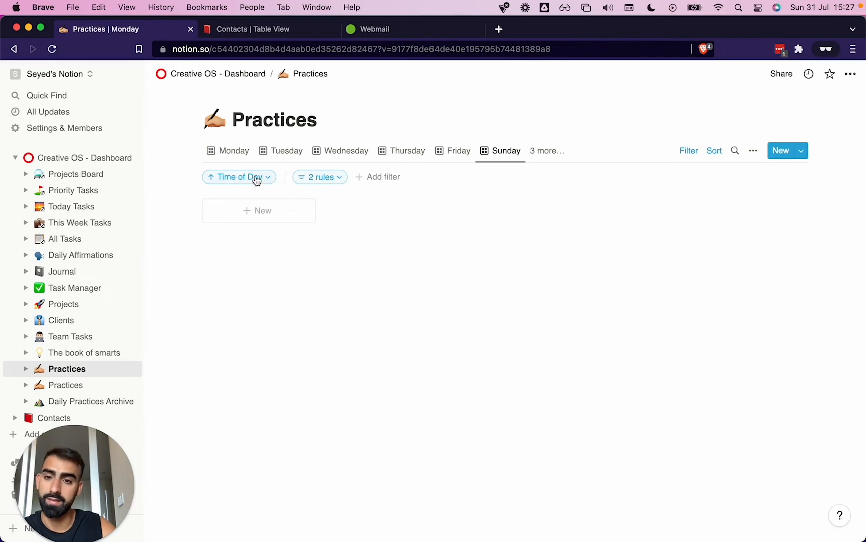
{"action": "left_click", "coordinate": [326, 177]}
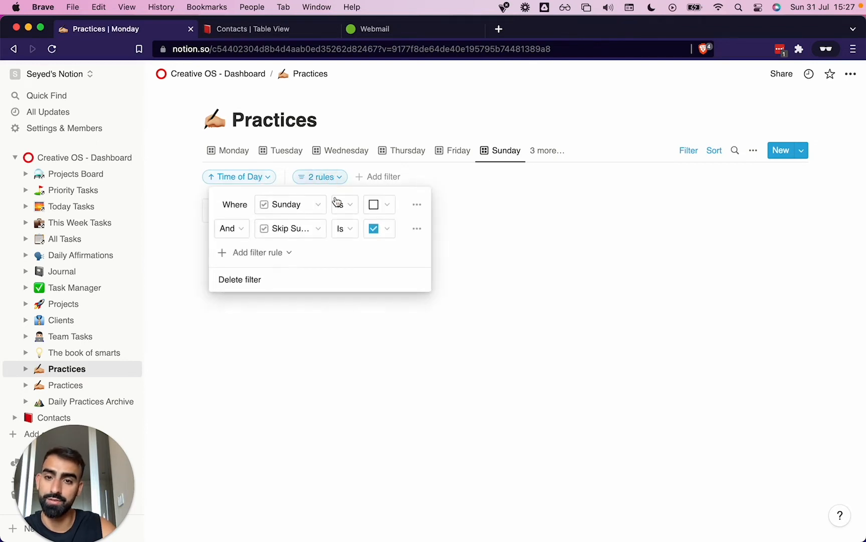
{"action": "left_click", "coordinate": [374, 231]}
{"action": "left_click", "coordinate": [366, 249]}
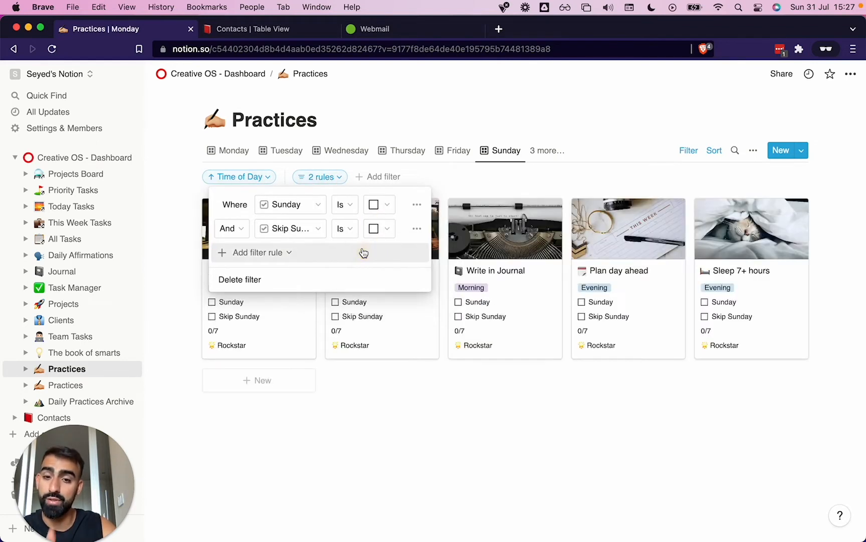
{"action": "left_click", "coordinate": [256, 335]}
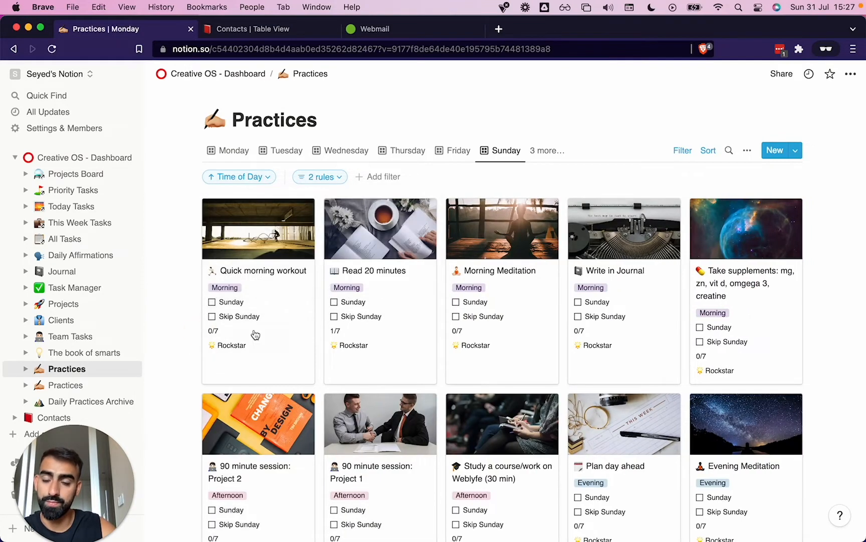
Switch to the System view of Practices and examine its status, progress, score, weekday and skip columns
{"action": "scroll", "coordinate": [435, 362], "scroll_direction": "down", "scroll_amount": 3}
{"action": "scroll", "coordinate": [435, 362], "scroll_direction": "up", "scroll_amount": 3}
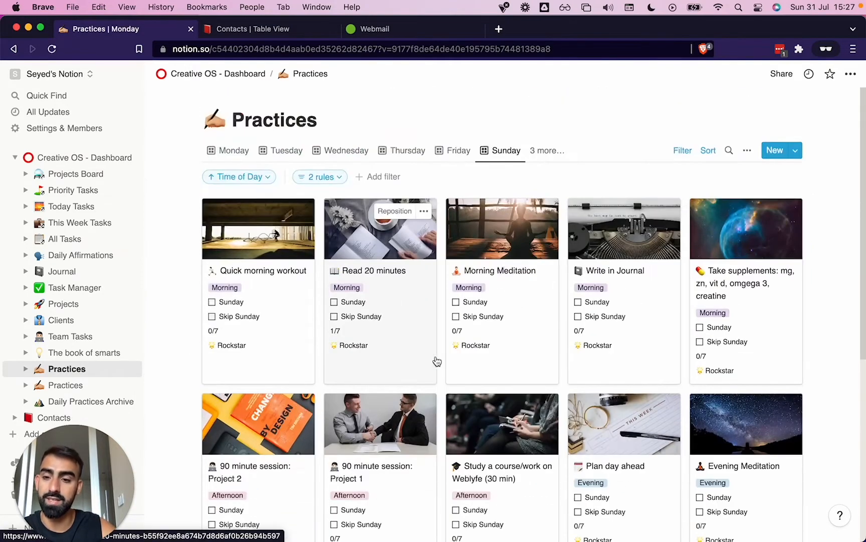
{"action": "left_click", "coordinate": [544, 151]}
{"action": "left_click", "coordinate": [510, 343]}
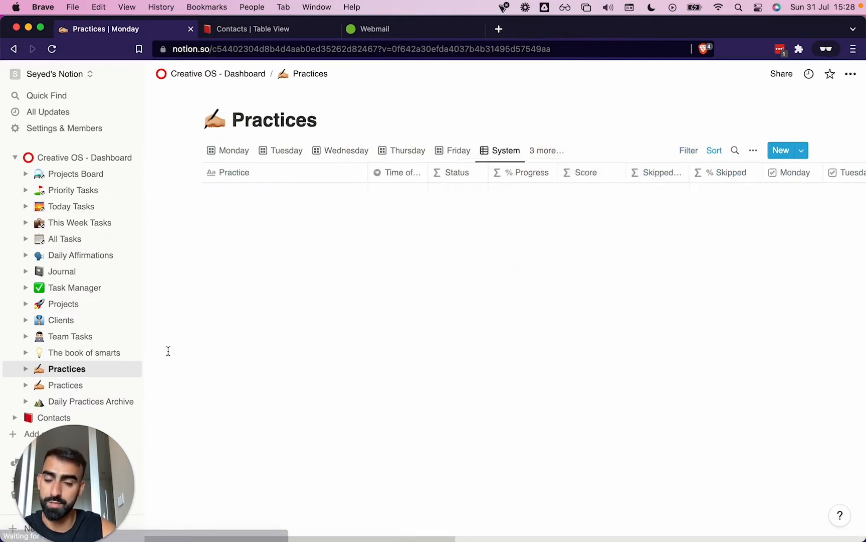
{"action": "scroll", "coordinate": [419, 327], "scroll_direction": "right", "scroll_amount": 10}
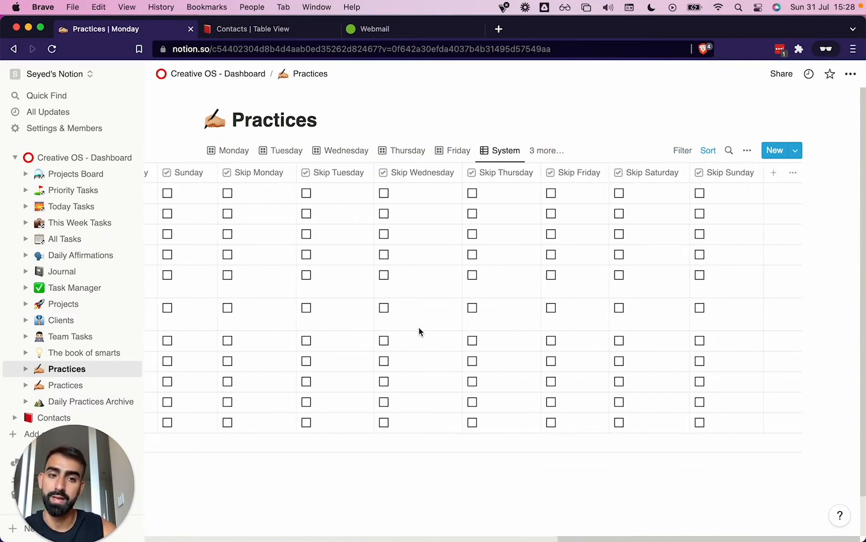
{"action": "scroll", "coordinate": [420, 327], "scroll_direction": "left", "scroll_amount": 12}
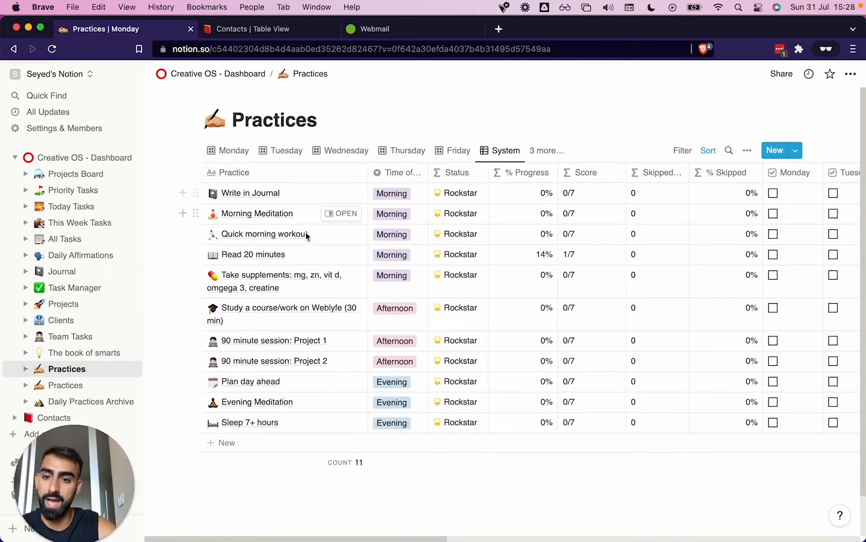
Check the System table's weekday and skip checkbox columns and return to the Creative OS - Dashboard page
{"action": "scroll", "coordinate": [361, 210], "scroll_direction": "right", "scroll_amount": 10}
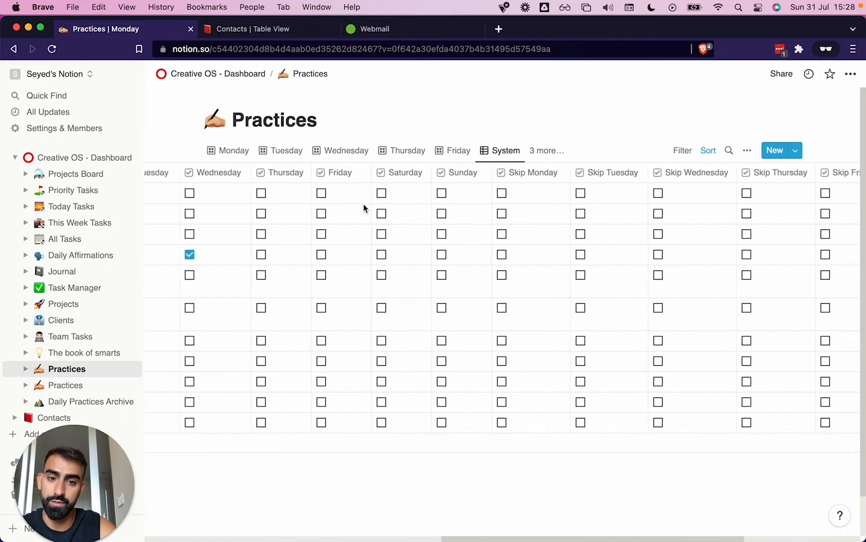
{"action": "scroll", "coordinate": [364, 208], "scroll_direction": "left", "scroll_amount": 12}
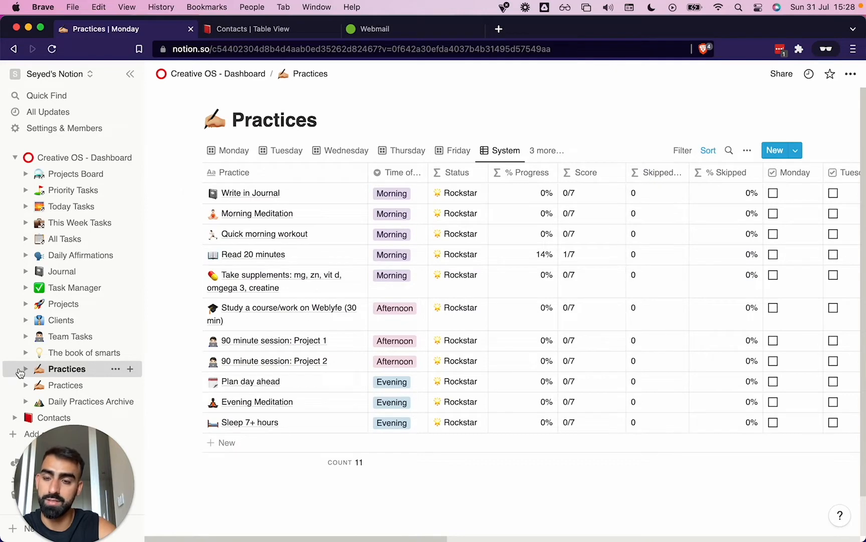
{"action": "left_click", "coordinate": [57, 157]}
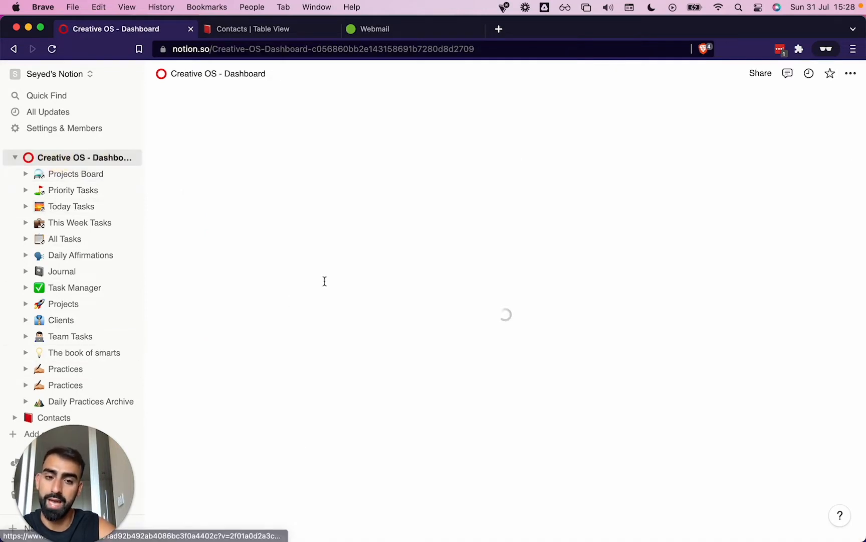
Expand "Week: Monday 1st of August 2022" under Daily Practices and look through its Monday practice cards
{"action": "scroll", "coordinate": [505, 345], "scroll_direction": "down", "scroll_amount": 10}
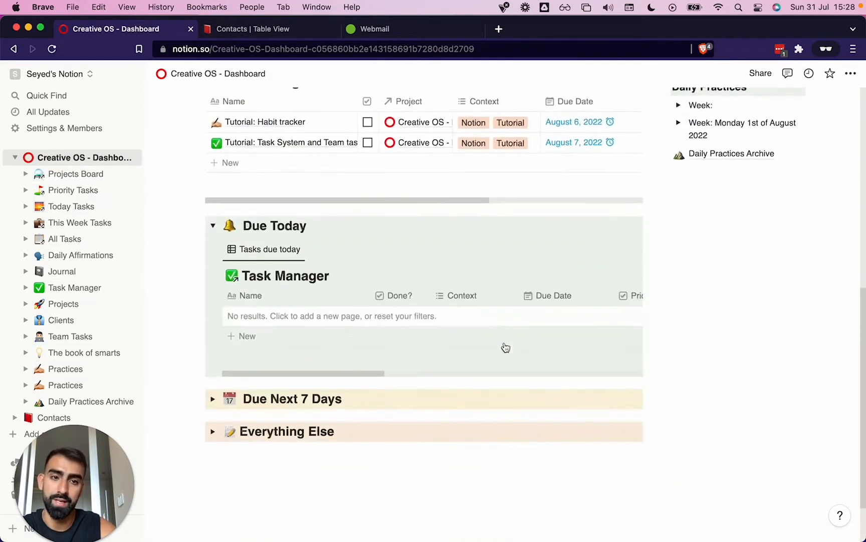
{"action": "left_click", "coordinate": [678, 123]}
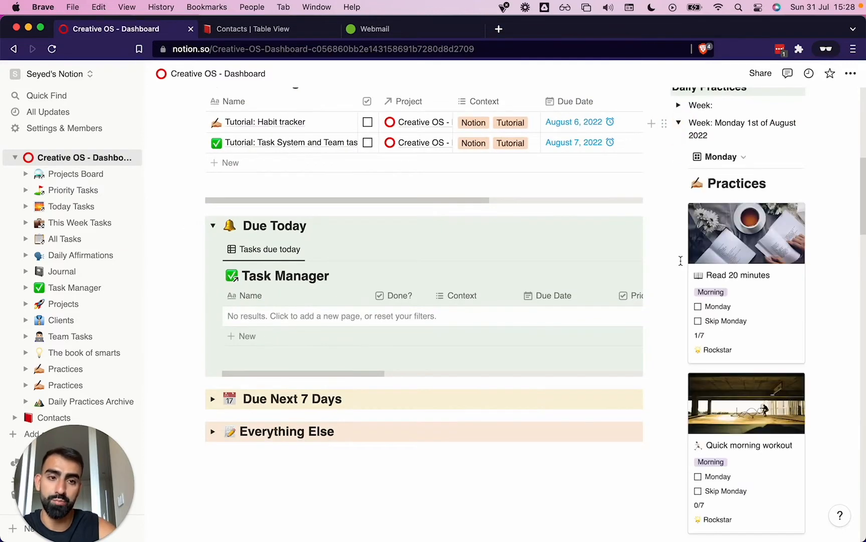
{"action": "scroll", "coordinate": [721, 259], "scroll_direction": "down", "scroll_amount": 20}
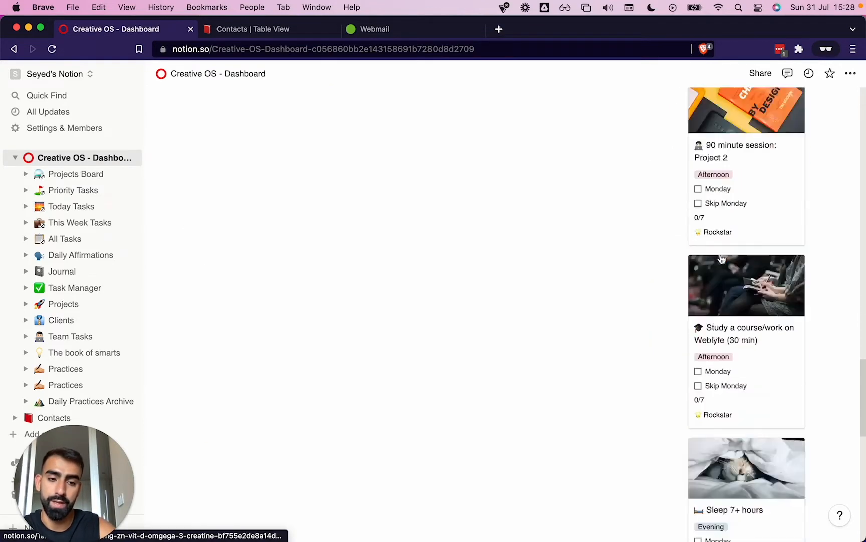
{"action": "scroll", "coordinate": [722, 259], "scroll_direction": "down", "scroll_amount": 5}
{"action": "scroll", "coordinate": [721, 259], "scroll_direction": "down", "scroll_amount": 10}
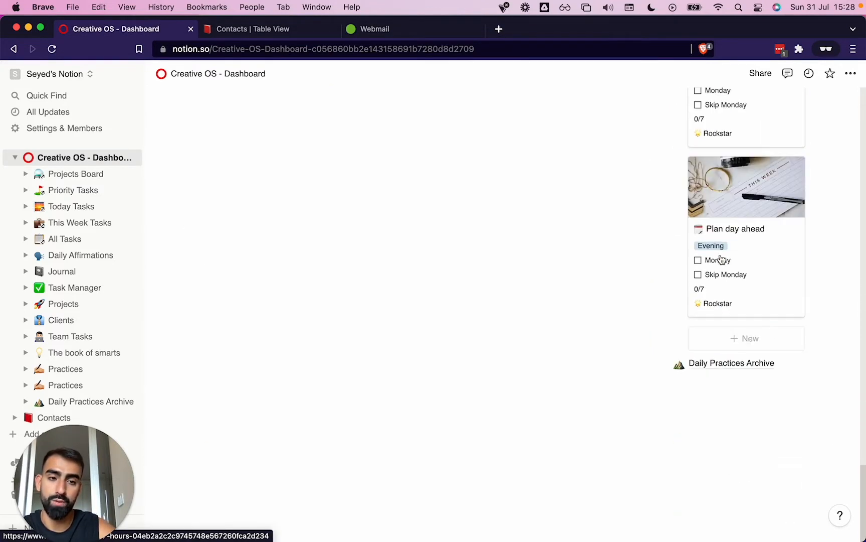
{"action": "scroll", "coordinate": [721, 259], "scroll_direction": "up", "scroll_amount": 15}
{"action": "scroll", "coordinate": [721, 259], "scroll_direction": "up", "scroll_amount": 20}
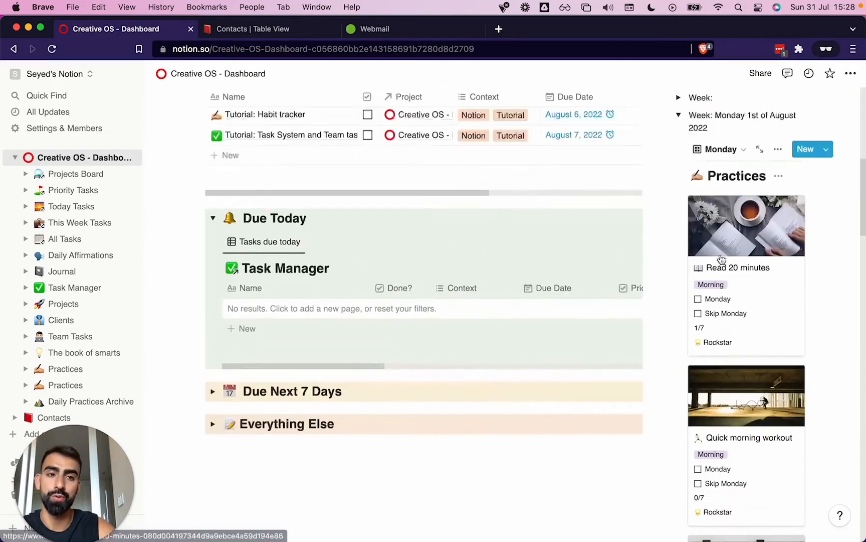
{"action": "scroll", "coordinate": [722, 259], "scroll_direction": "down", "scroll_amount": 2}
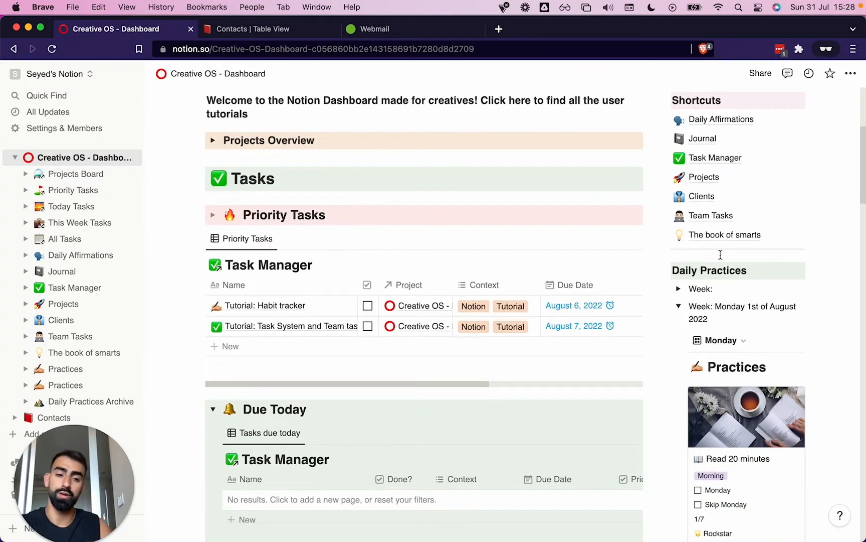
Collapse the "Monday 1st of August 2022" week and view the practices inside the undated Week toggle, leaving it collapsed
{"action": "left_click", "coordinate": [679, 306]}
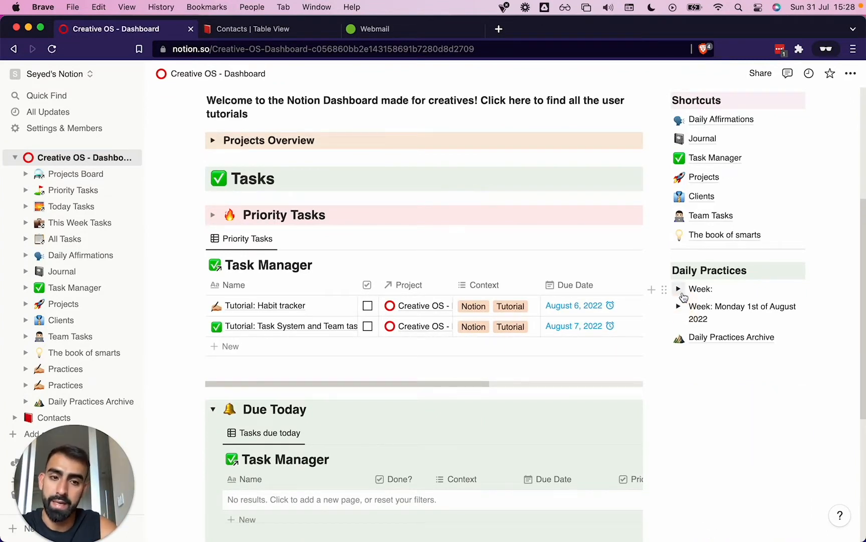
{"action": "left_click", "coordinate": [679, 289]}
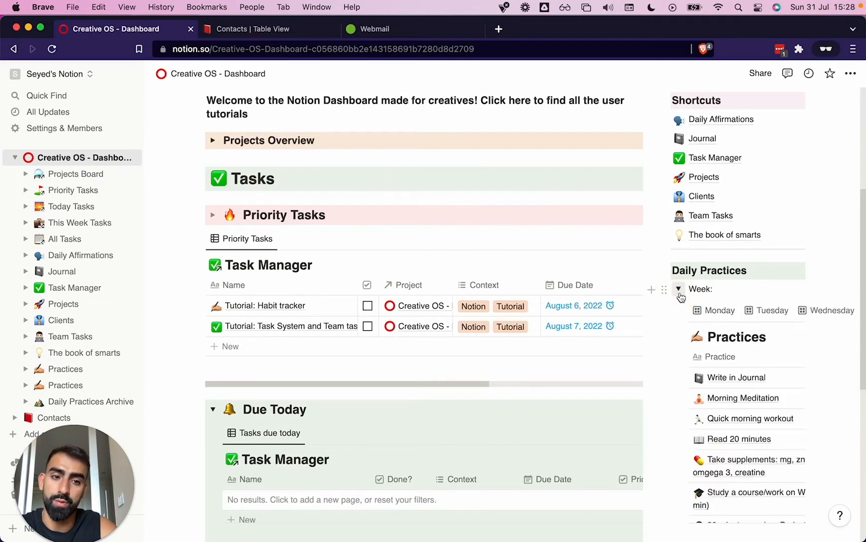
{"action": "left_click", "coordinate": [679, 289]}
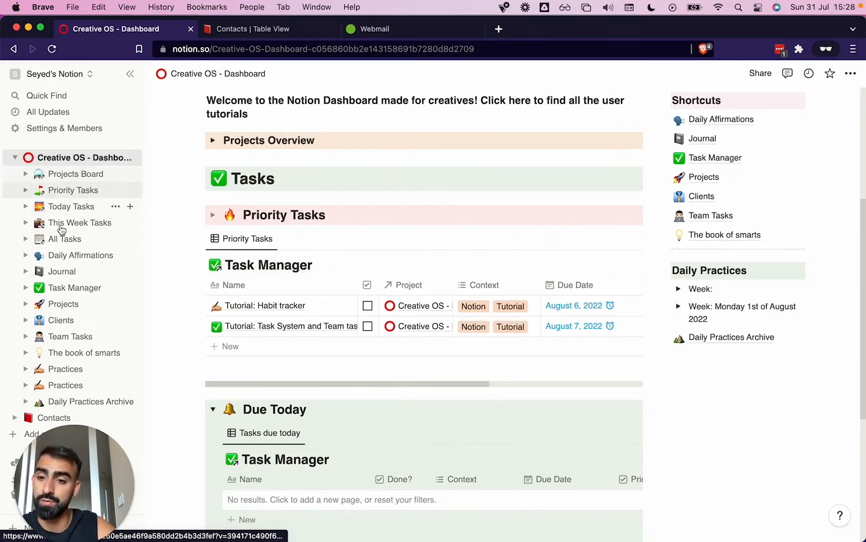
Open the second Practices database, listed just above Daily Practices Archive, and look through all its Monday cards
{"action": "left_click", "coordinate": [80, 384]}
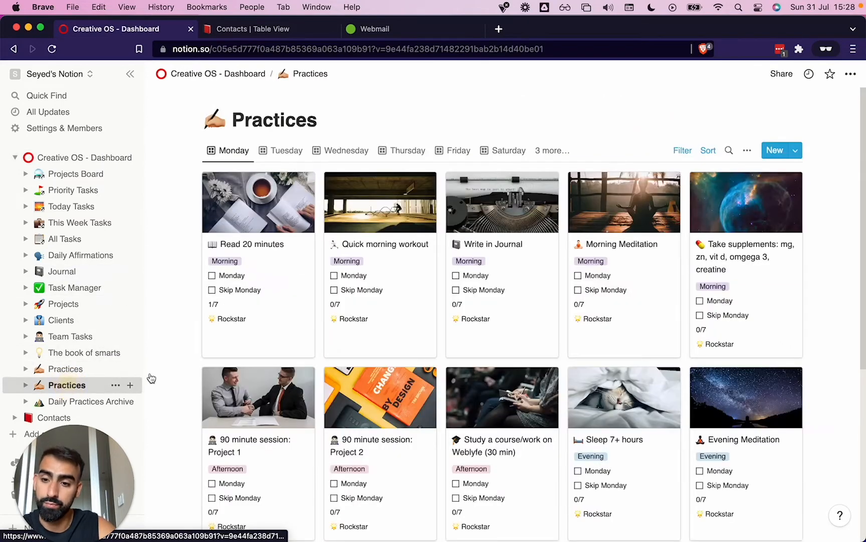
{"action": "scroll", "coordinate": [600, 309], "scroll_direction": "down", "scroll_amount": 3}
{"action": "scroll", "coordinate": [600, 313], "scroll_direction": "down", "scroll_amount": 3}
{"action": "scroll", "coordinate": [599, 313], "scroll_direction": "up", "scroll_amount": 6}
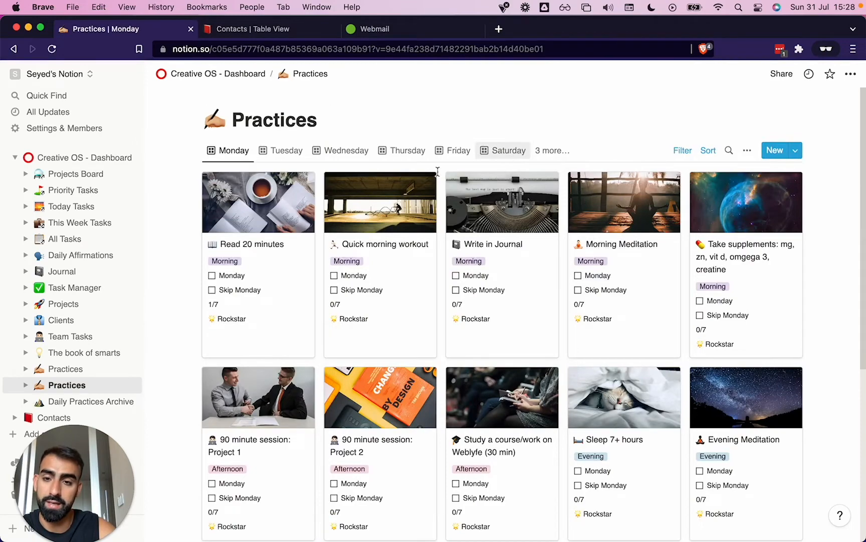
{"action": "scroll", "coordinate": [355, 344], "scroll_direction": "down", "scroll_amount": 3}
{"action": "scroll", "coordinate": [355, 344], "scroll_direction": "down", "scroll_amount": 3}
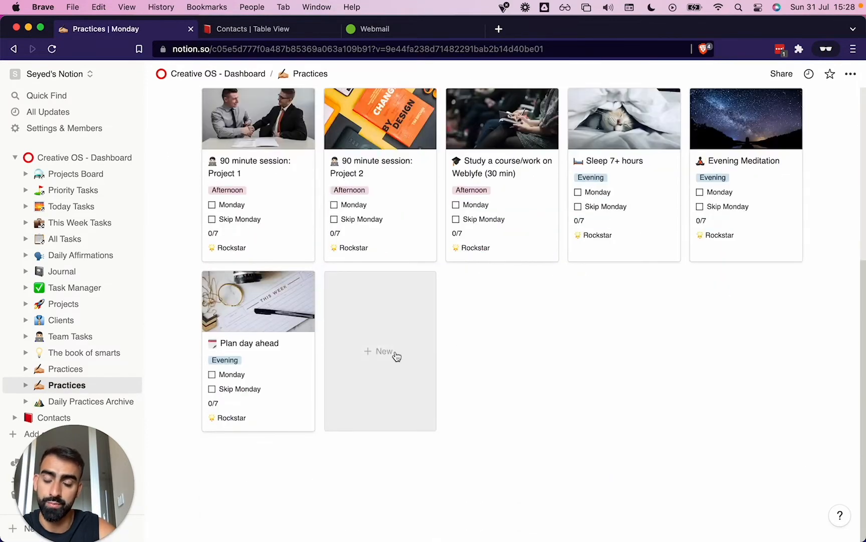
{"action": "scroll", "coordinate": [396, 354], "scroll_direction": "up", "scroll_amount": 6}
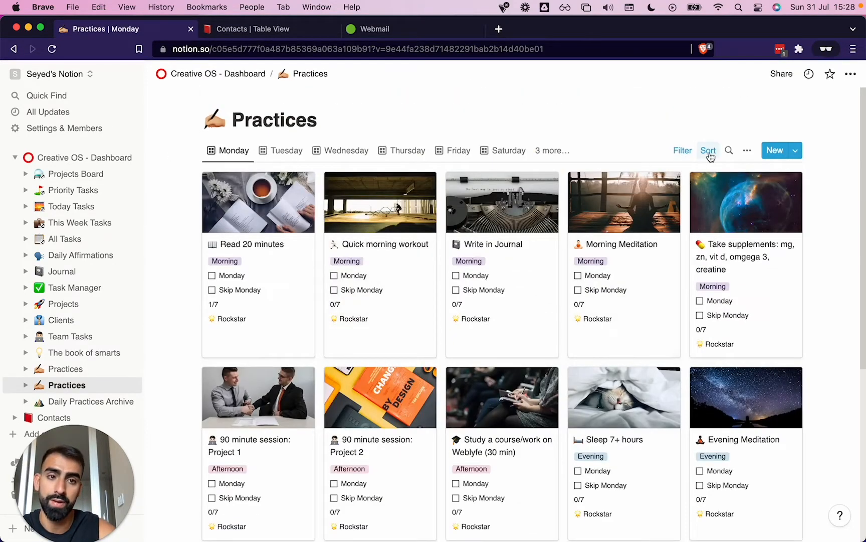
Inspect the Monday view's two filter rules and its Time of Day sort without changing them
{"action": "left_click", "coordinate": [682, 151]}
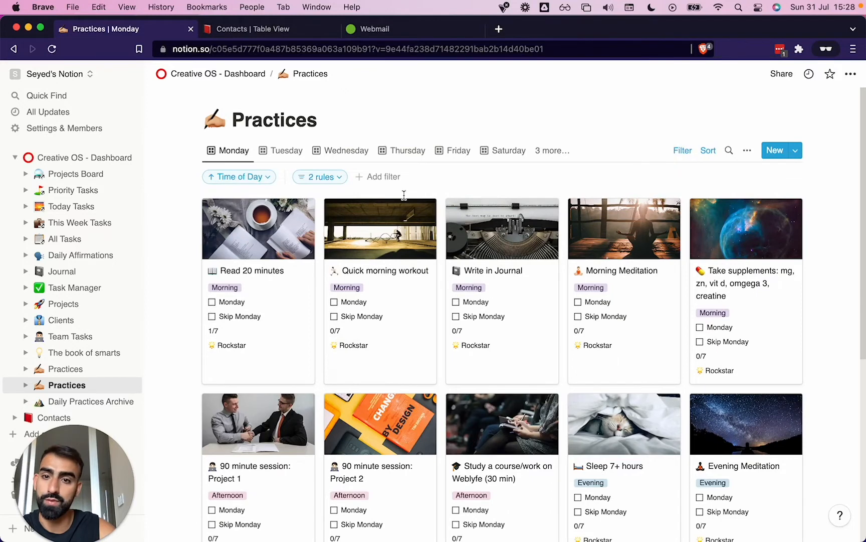
{"action": "left_click", "coordinate": [321, 178]}
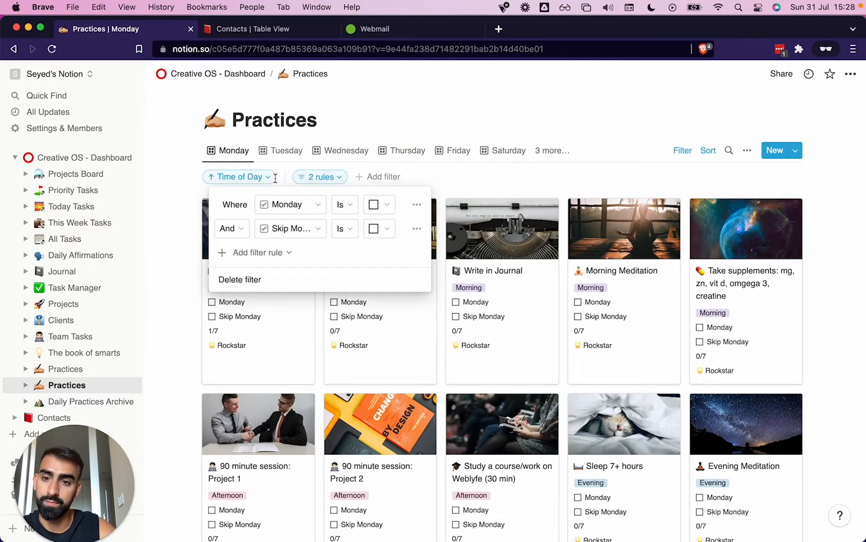
{"action": "left_click", "coordinate": [256, 177]}
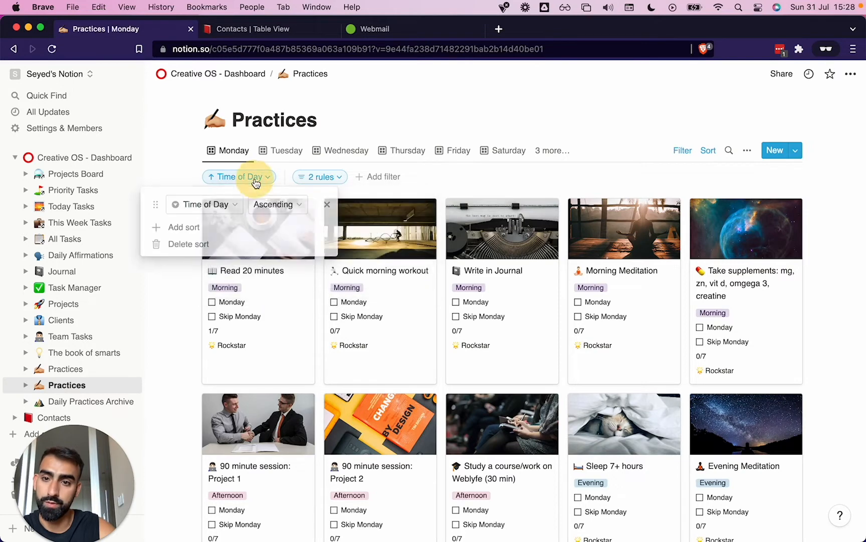
{"action": "left_click", "coordinate": [452, 177]}
View the Tuesday cards of this Practices database and switch to its System view
{"action": "left_click", "coordinate": [286, 150]}
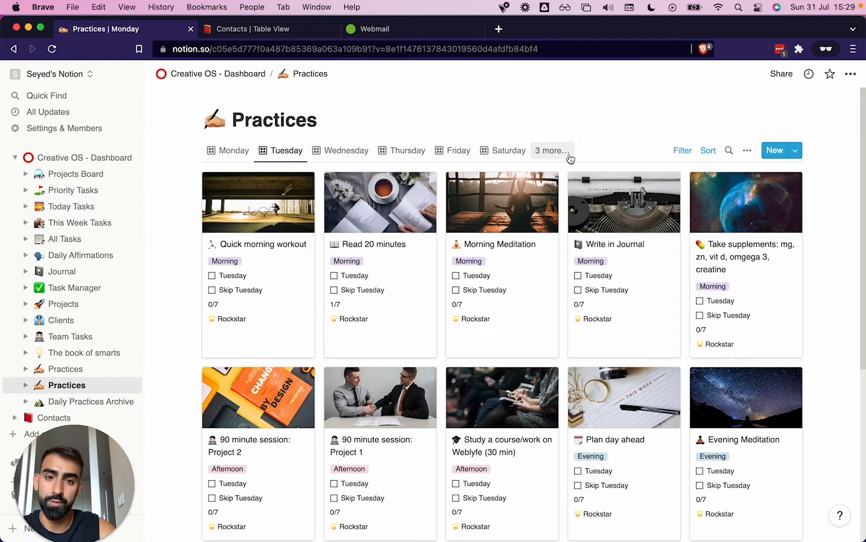
{"action": "left_click", "coordinate": [567, 151]}
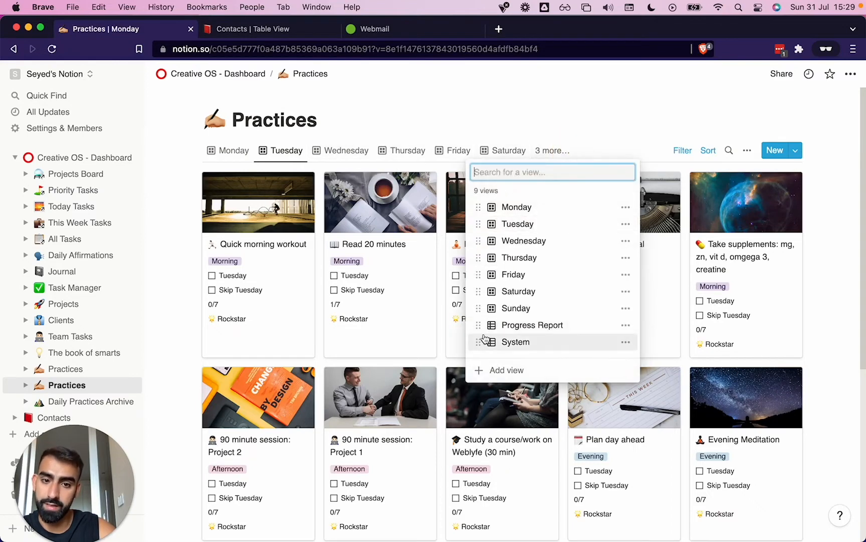
{"action": "left_click", "coordinate": [485, 340]}
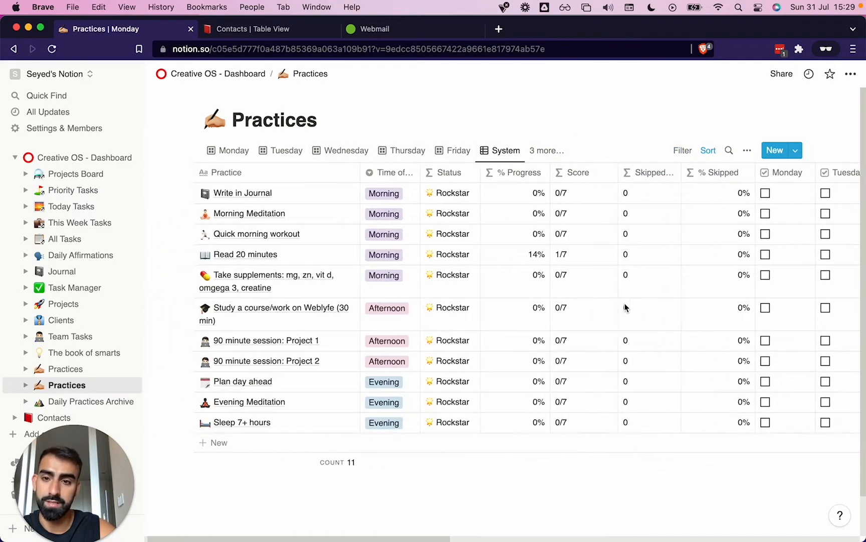
Examine the System table's status, progress, score, weekday and skip columns
{"action": "scroll", "coordinate": [526, 244], "scroll_direction": "right", "scroll_amount": 10}
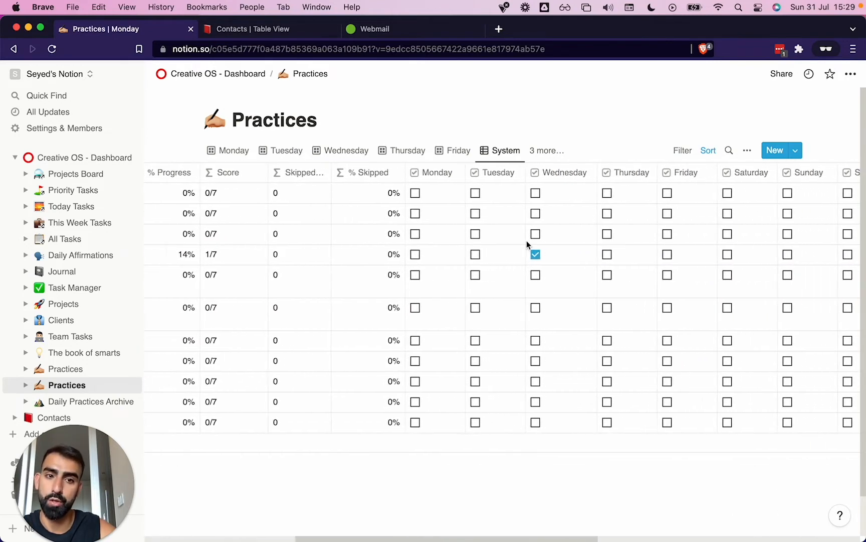
{"action": "scroll", "coordinate": [526, 243], "scroll_direction": "right", "scroll_amount": 14}
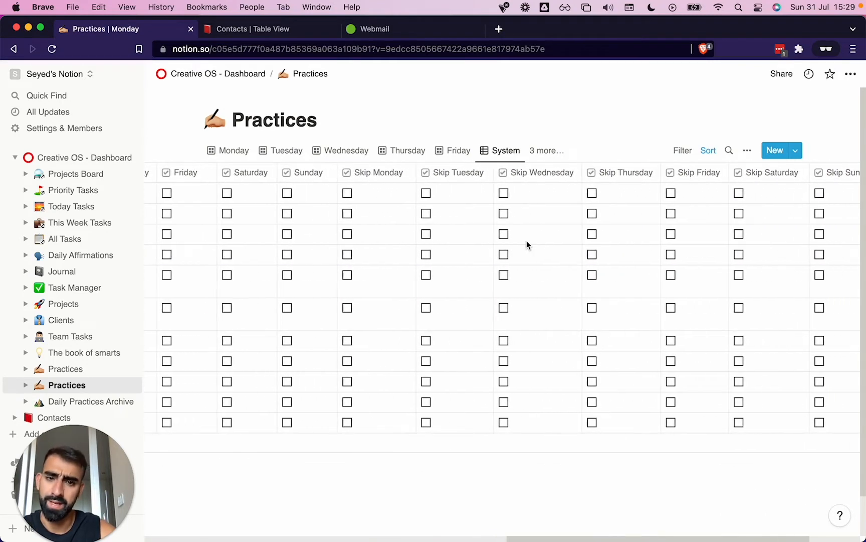
{"action": "scroll", "coordinate": [527, 245], "scroll_direction": "right", "scroll_amount": 3}
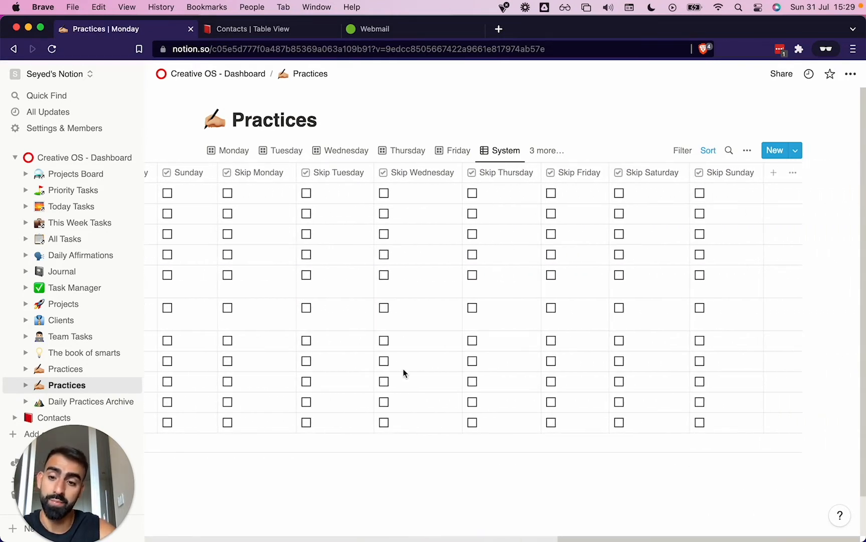
{"action": "scroll", "coordinate": [404, 370], "scroll_direction": "left", "scroll_amount": 18}
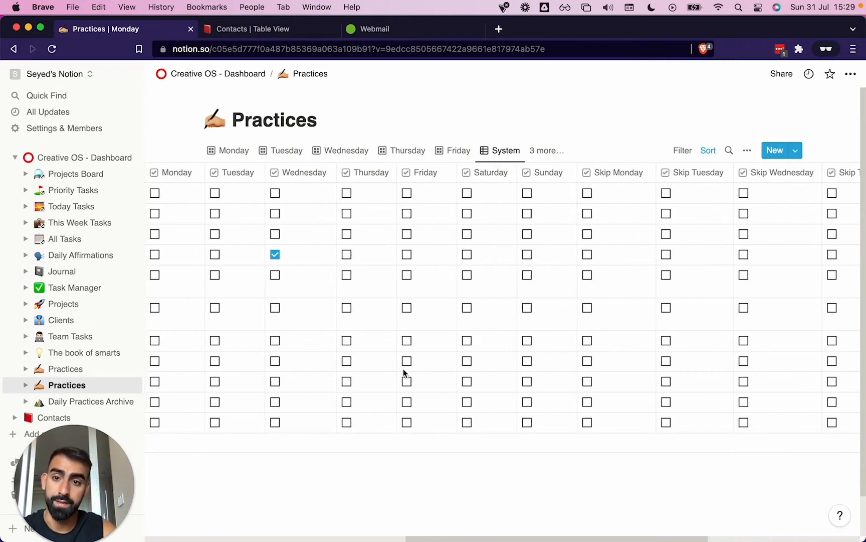
{"action": "scroll", "coordinate": [404, 368], "scroll_direction": "left", "scroll_amount": 3}
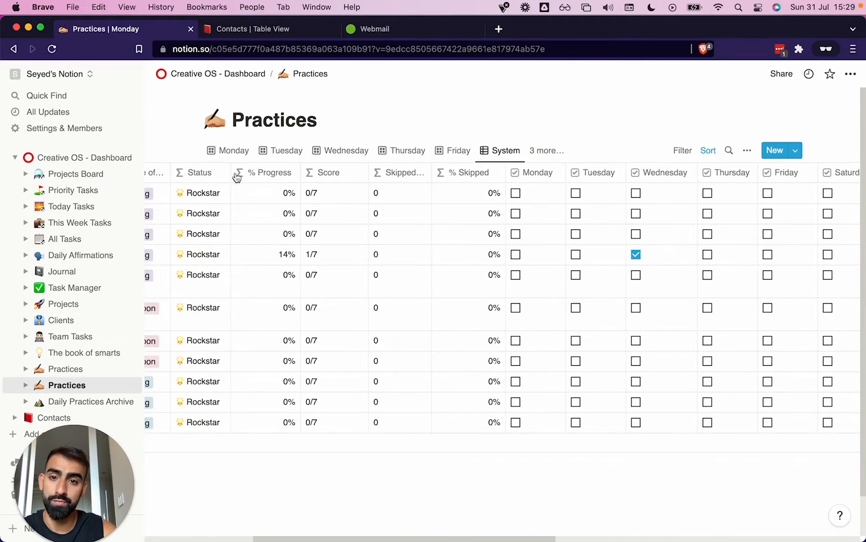
{"action": "scroll", "coordinate": [223, 218], "scroll_direction": "left", "scroll_amount": 3}
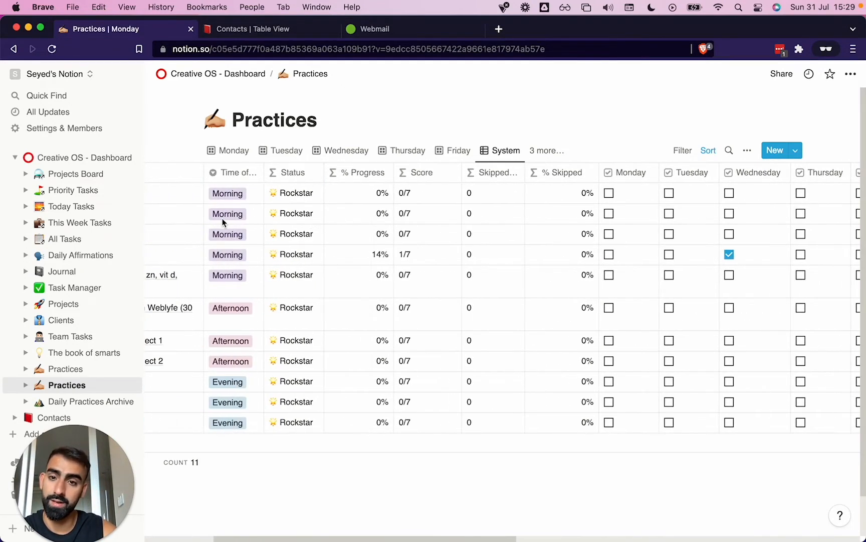
Inspect the Score property's type and its formula based on % Progress, and close the property settings without changes
{"action": "left_click", "coordinate": [421, 173]}
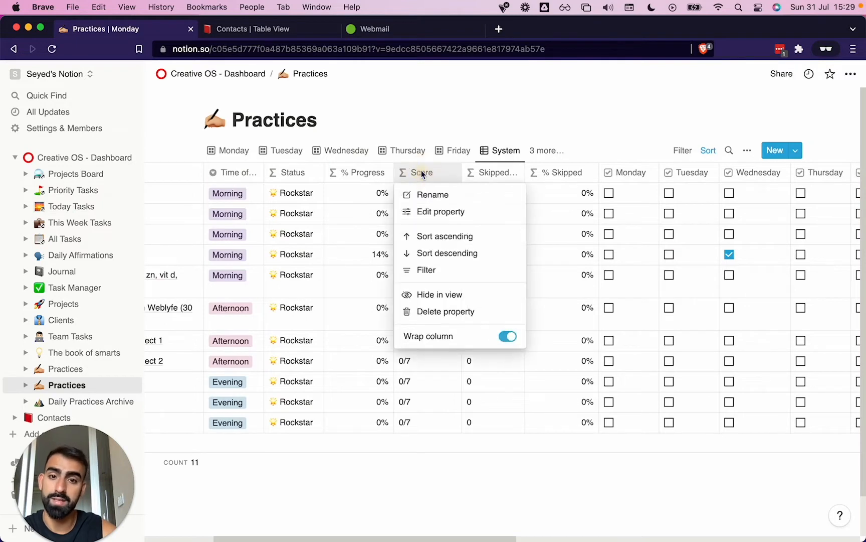
{"action": "left_click", "coordinate": [444, 211]}
{"action": "left_click", "coordinate": [746, 180]}
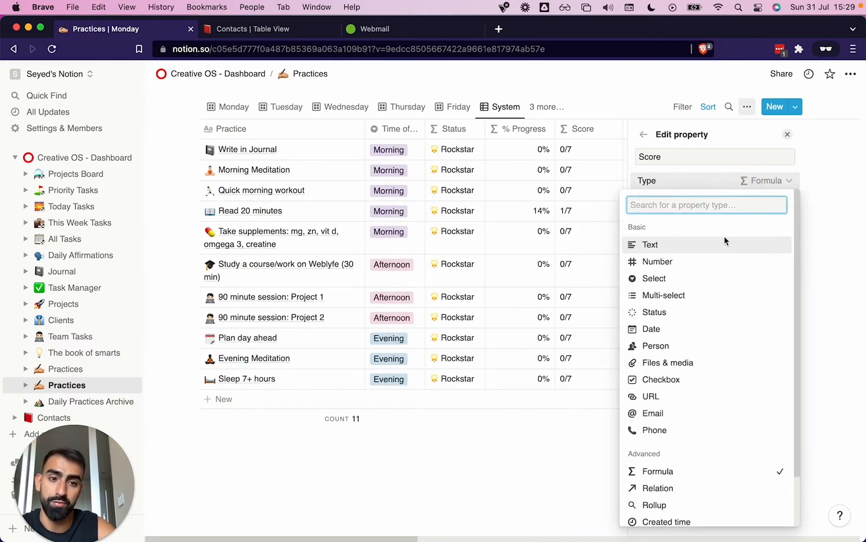
{"action": "left_click", "coordinate": [794, 172]}
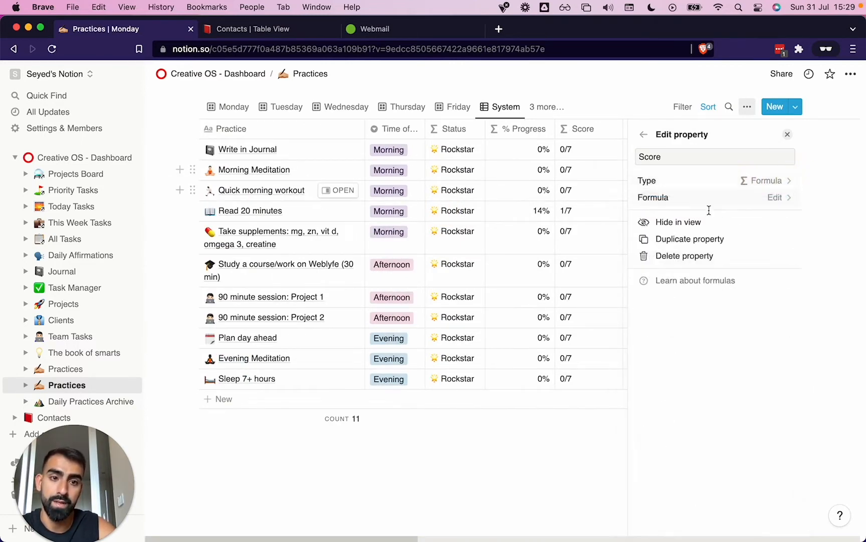
{"action": "left_click", "coordinate": [707, 200]}
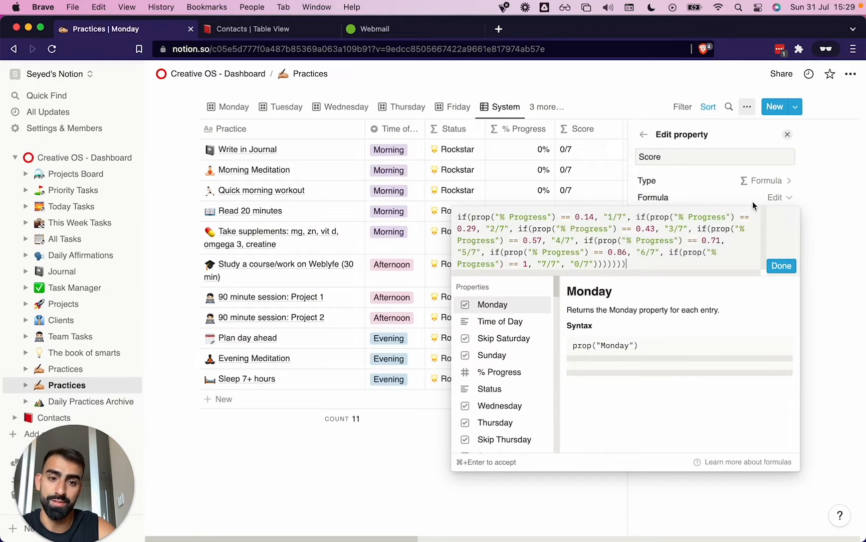
{"action": "left_click", "coordinate": [521, 227]}
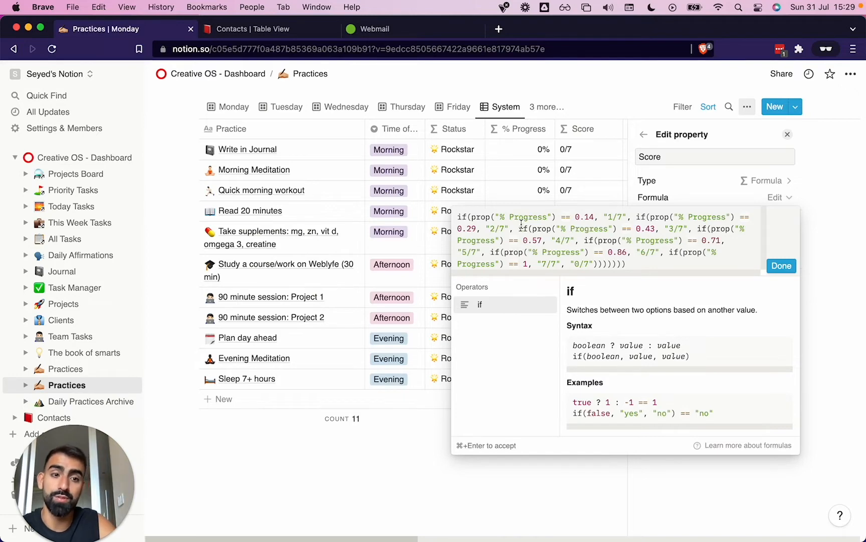
{"action": "left_click", "coordinate": [324, 289]}
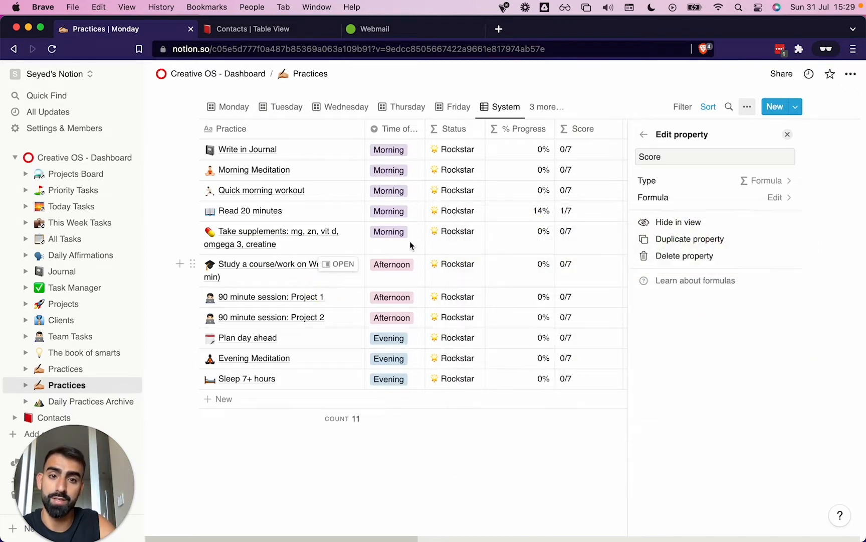
{"action": "left_click", "coordinate": [789, 136]}
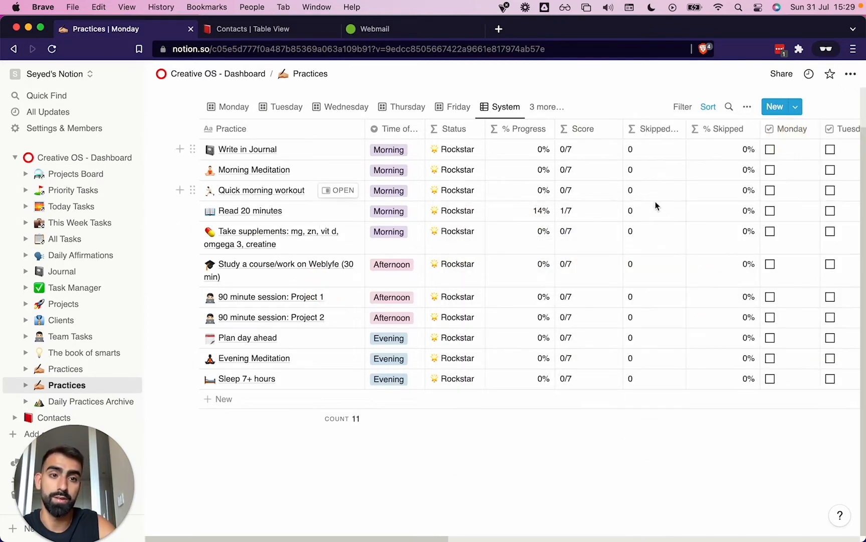
Review the weekday and skip checkbox columns, and mark one skipped day for the Write in Journal practice
{"action": "scroll", "coordinate": [656, 203], "scroll_direction": "right", "scroll_amount": 10}
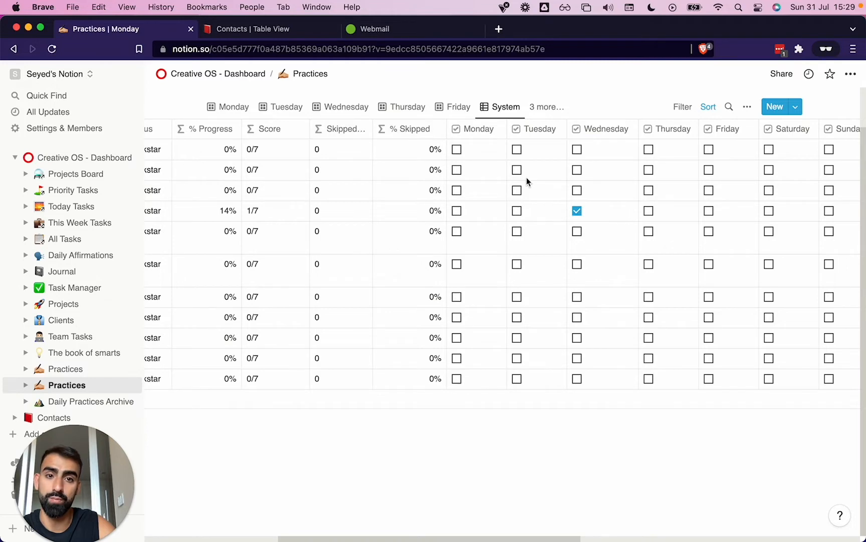
{"action": "scroll", "coordinate": [527, 176], "scroll_direction": "right", "scroll_amount": 10}
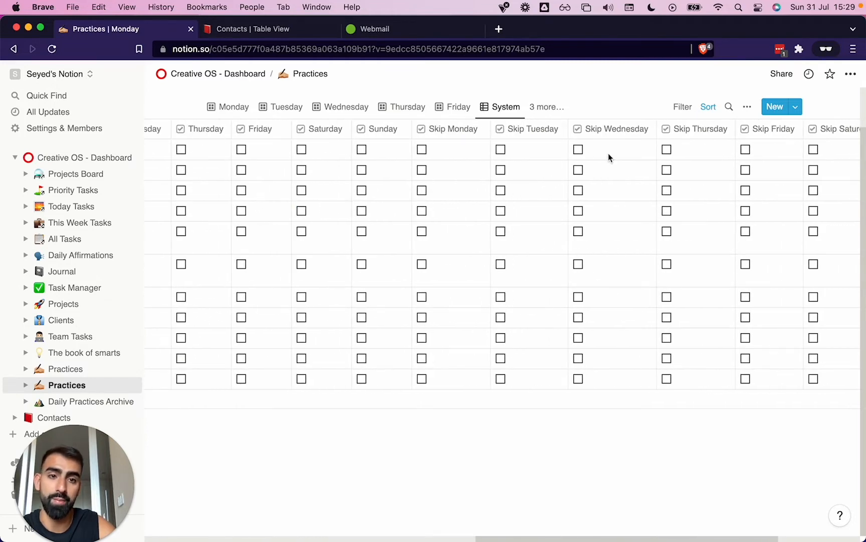
{"action": "scroll", "coordinate": [458, 189], "scroll_direction": "left", "scroll_amount": 10}
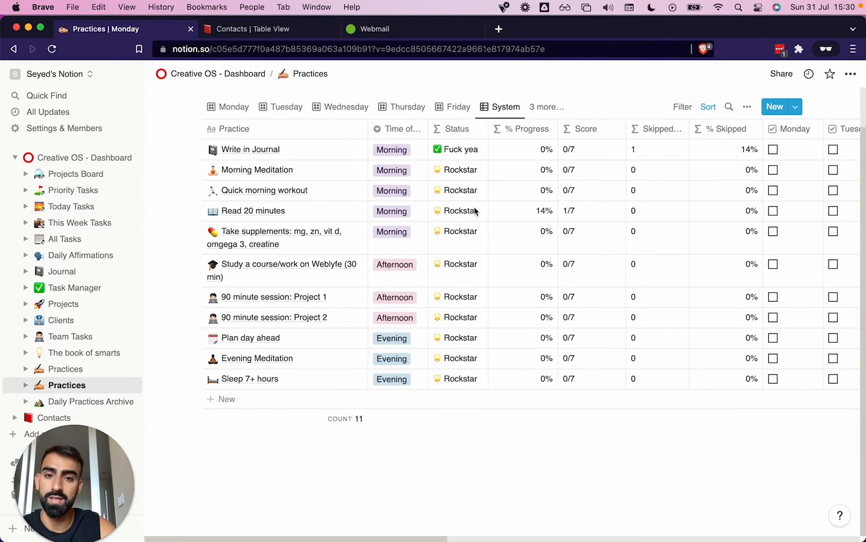
Open the Status property's formula and examine the label it assigns when % Skipped equals 0.14
{"action": "scroll", "coordinate": [477, 210], "scroll_direction": "up", "scroll_amount": 2}
{"action": "scroll", "coordinate": [476, 210], "scroll_direction": "left", "scroll_amount": 2}
{"action": "left_click", "coordinate": [453, 172]}
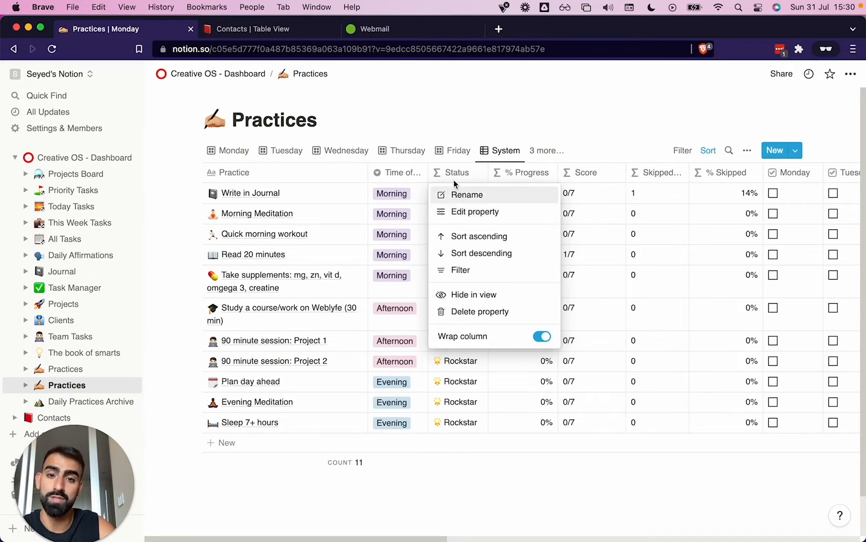
{"action": "left_click", "coordinate": [461, 212]}
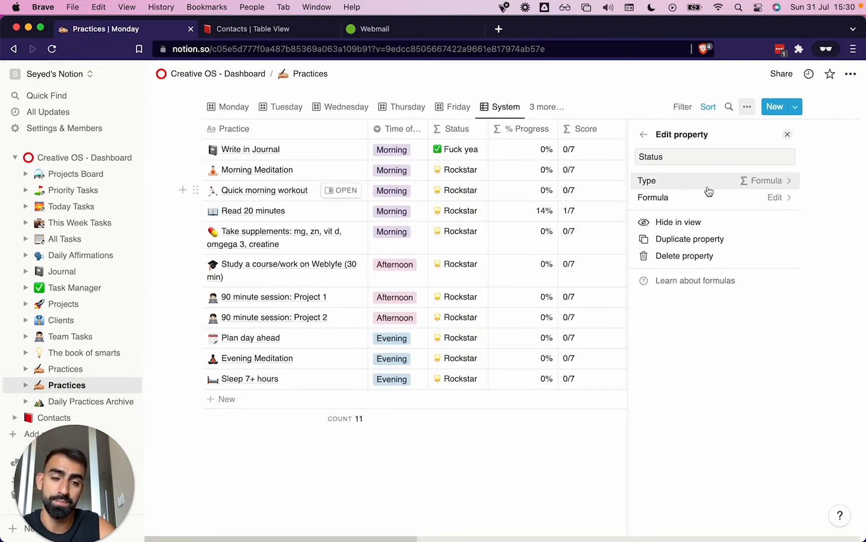
{"action": "left_click", "coordinate": [758, 199]}
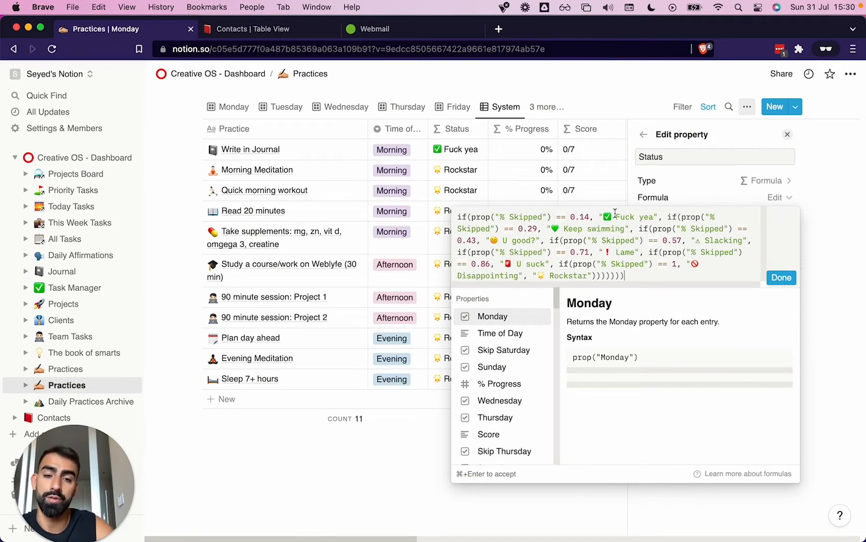
{"action": "left_click_drag", "start_coordinate": [615, 212], "coordinate": [656, 214]}
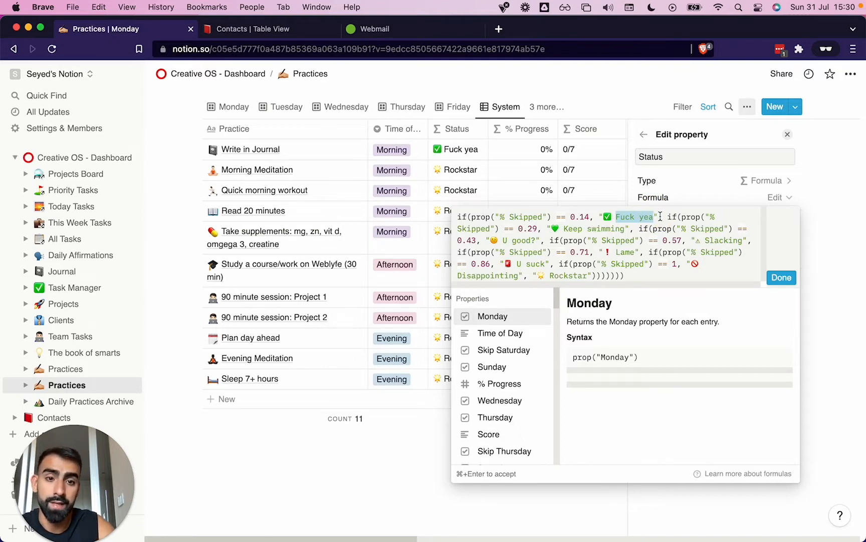
Change the Status formula's label for 0.29 skipped to "Keep Going" and replace its green heart with a rocket emoji
{"action": "left_click_drag", "start_coordinate": [565, 230], "coordinate": [625, 231]}
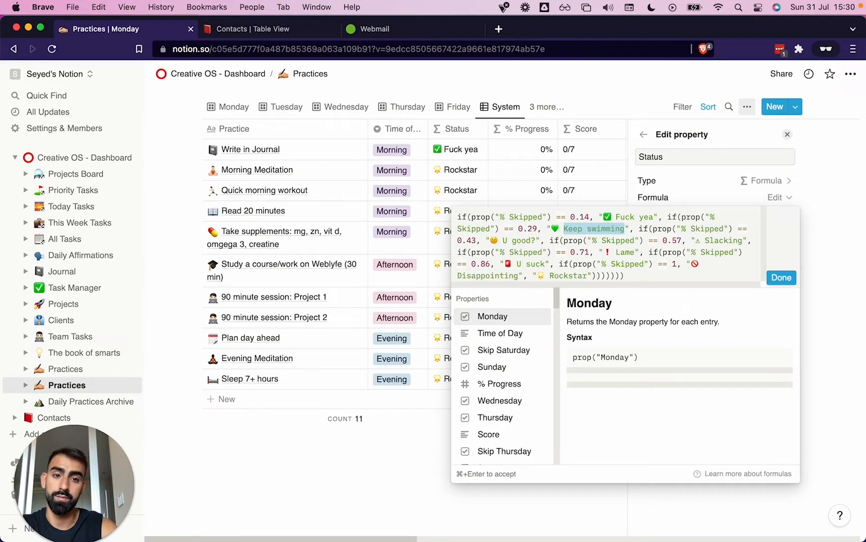
{"action": "type", "text": "Keep GO"}
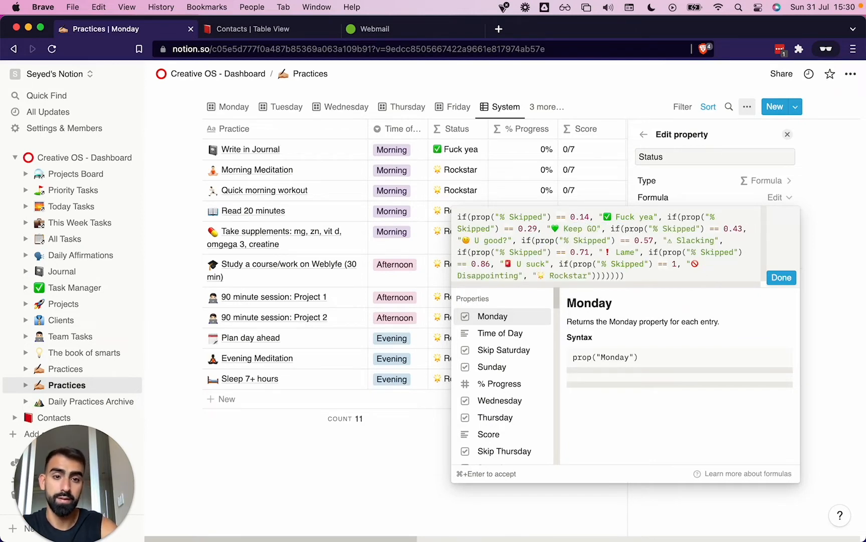
{"action": "type", "text": "ing"}
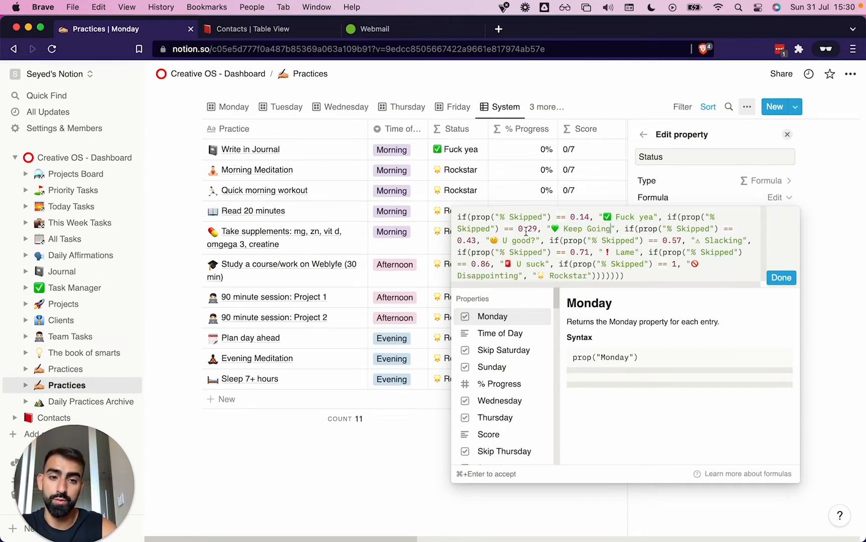
{"action": "double_click", "coordinate": [556, 228]}
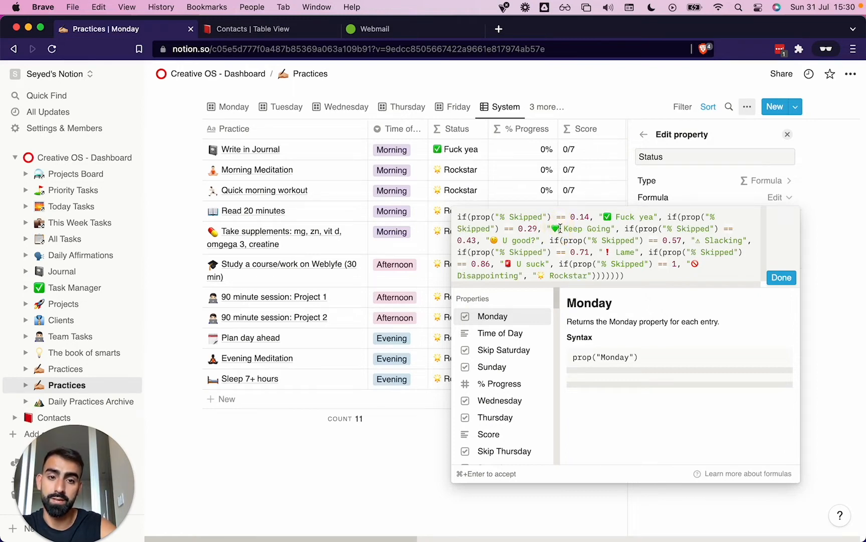
{"action": "key", "text": "BackSpace"}
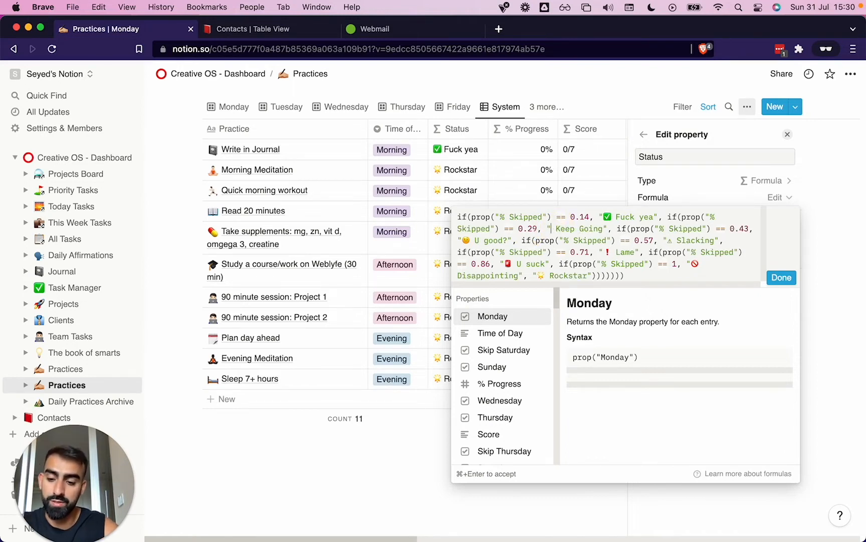
{"action": "key", "text": "ctrl+super+space"}
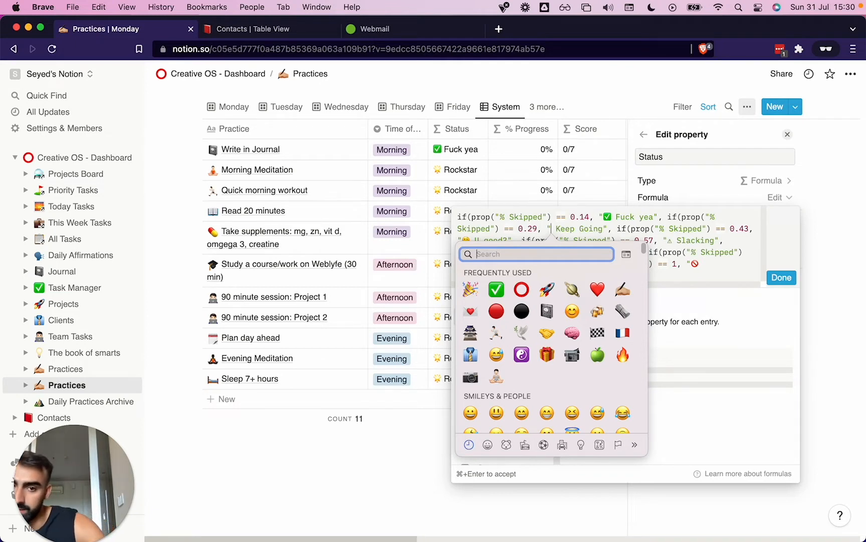
{"action": "left_click", "coordinate": [546, 289]}
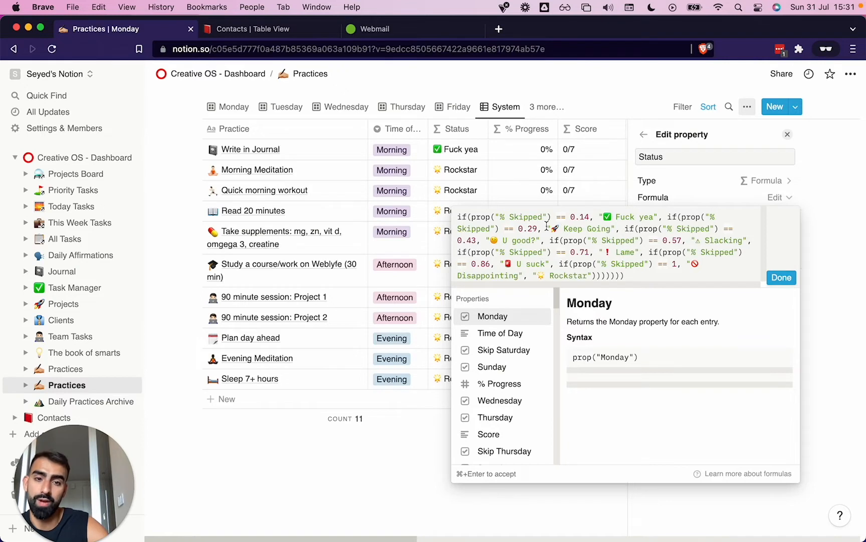
Undo the text and emoji edits in the Status formula back to the "Keep swimming" label
{"action": "key", "text": "super+z"}
{"action": "key", "text": "super+z"}
{"action": "key", "text": "super+z"}
{"action": "key", "text": "super+z"}
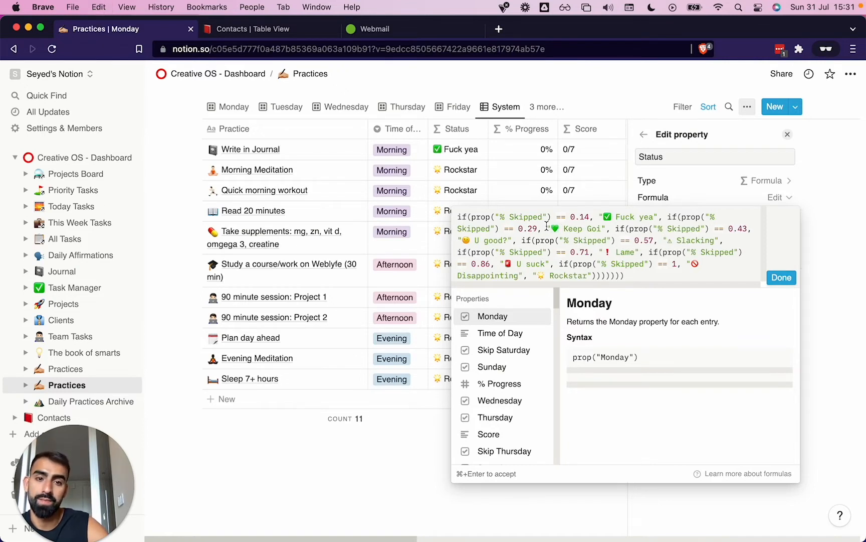
{"action": "key", "text": "super+shift+z"}
{"action": "key", "text": "super+shift+z"}
{"action": "key", "text": "super+shift+z"}
{"action": "key", "text": "super+shift+z"}
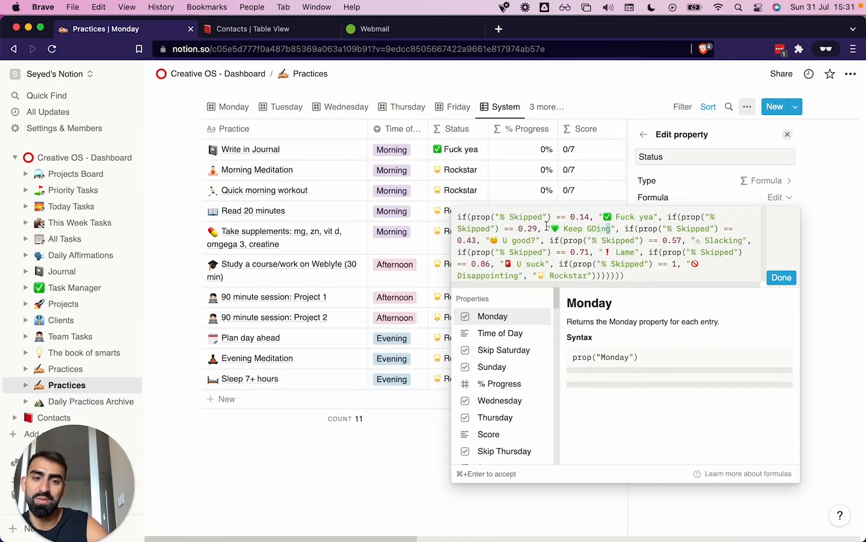
{"action": "key", "text": "super+z"}
{"action": "key", "text": "super+z"}
{"action": "key", "text": "super+z"}
{"action": "key", "text": "super+z"}
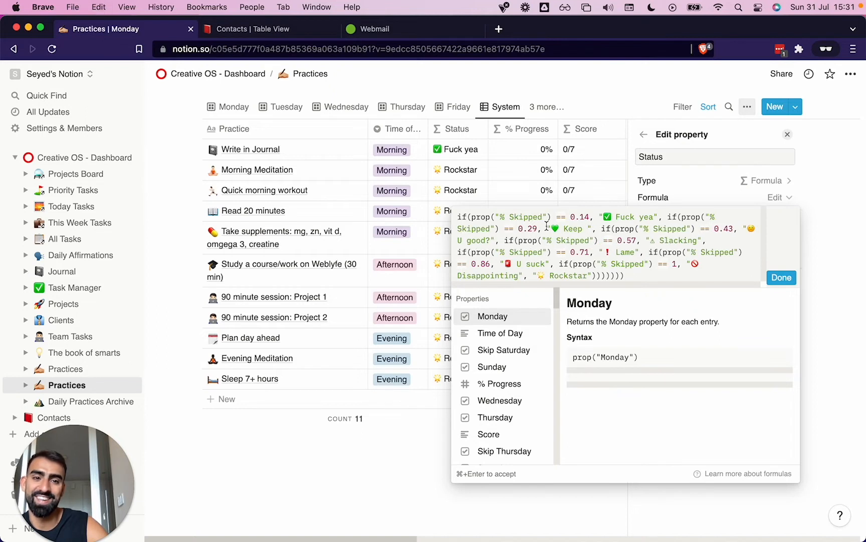
{"action": "key", "text": "super+z"}
{"action": "key", "text": "super+z"}
{"action": "key", "text": "super+z"}
{"action": "key", "text": "super+z"}
{"action": "key", "text": "super+z"}
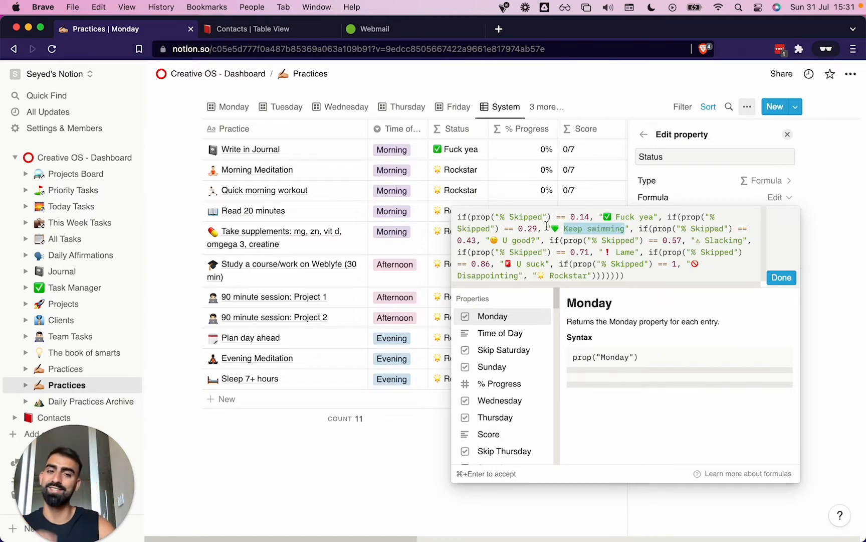
Inspect the Status formula's label for 0.86 skipped, and close the formula editor and property settings without changes
{"action": "left_click", "coordinate": [567, 264]}
{"action": "left_click_drag", "start_coordinate": [503, 265], "coordinate": [557, 266]}
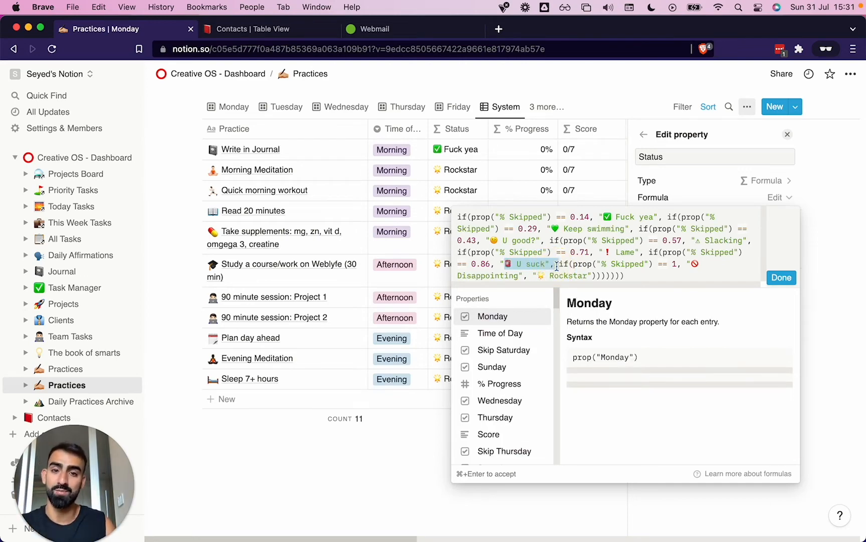
{"action": "left_click", "coordinate": [358, 512]}
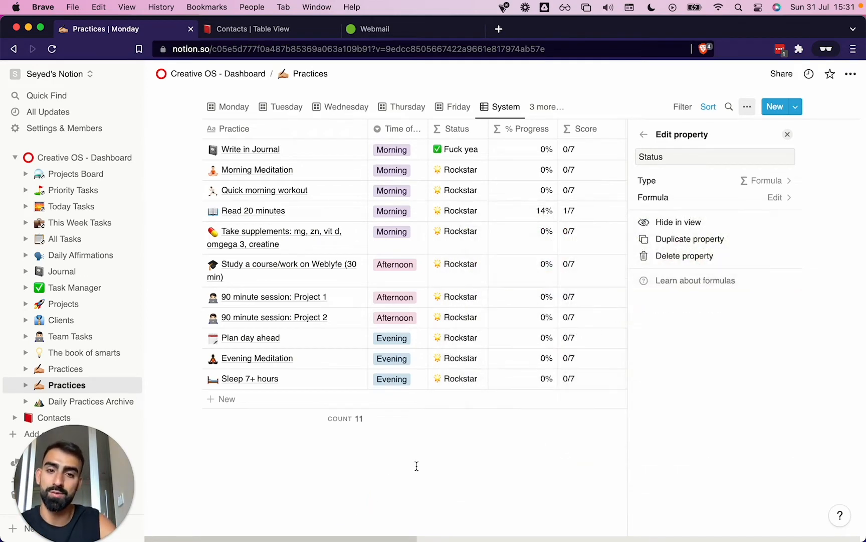
{"action": "scroll", "coordinate": [443, 247], "scroll_direction": "right", "scroll_amount": 5}
{"action": "scroll", "coordinate": [443, 247], "scroll_direction": "left", "scroll_amount": 5}
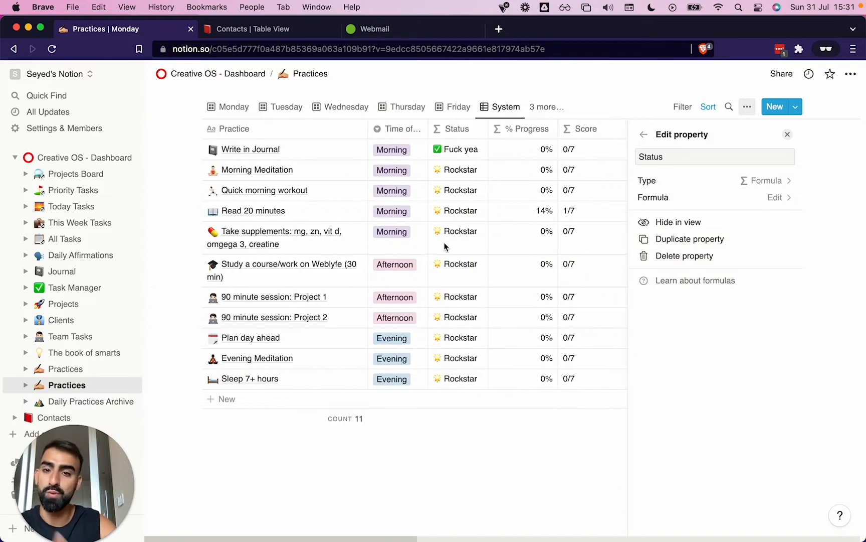
{"action": "left_click", "coordinate": [301, 496]}
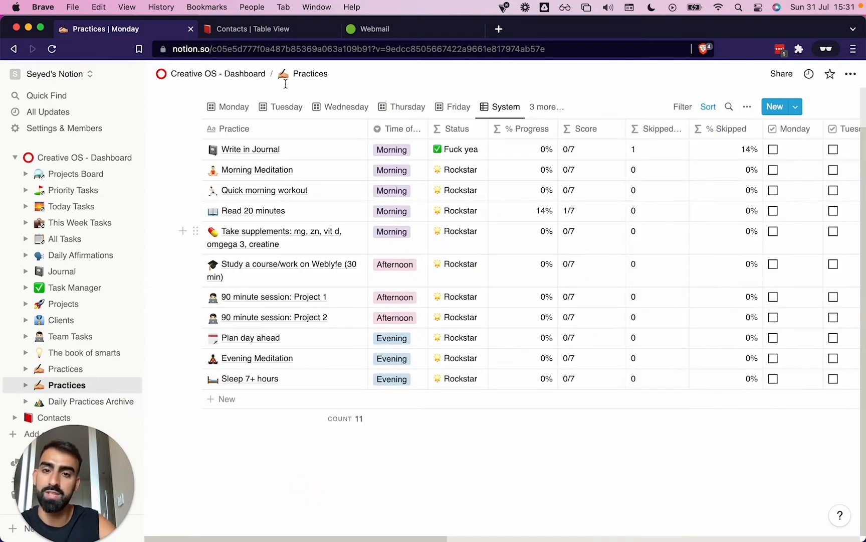
Delete the "Take supplements" practice from the System table
{"action": "scroll", "coordinate": [297, 314], "scroll_direction": "right", "scroll_amount": 10}
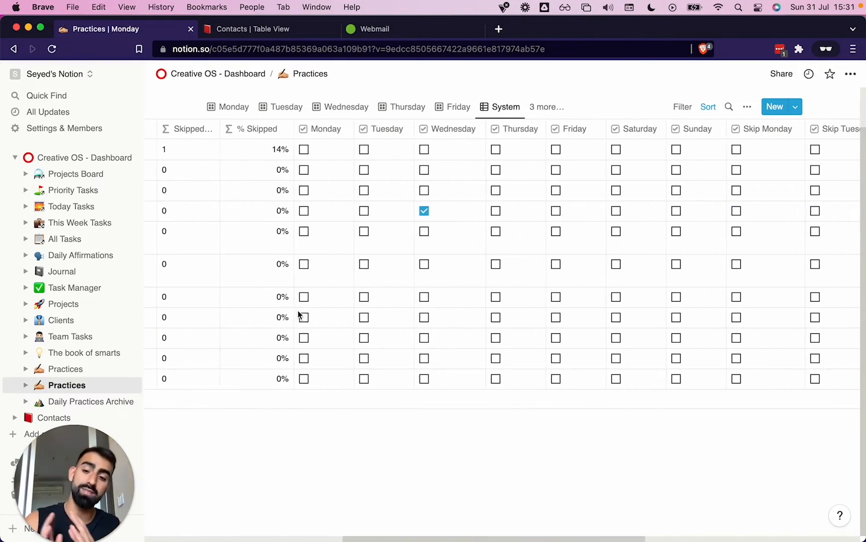
{"action": "scroll", "coordinate": [299, 315], "scroll_direction": "left", "scroll_amount": 10}
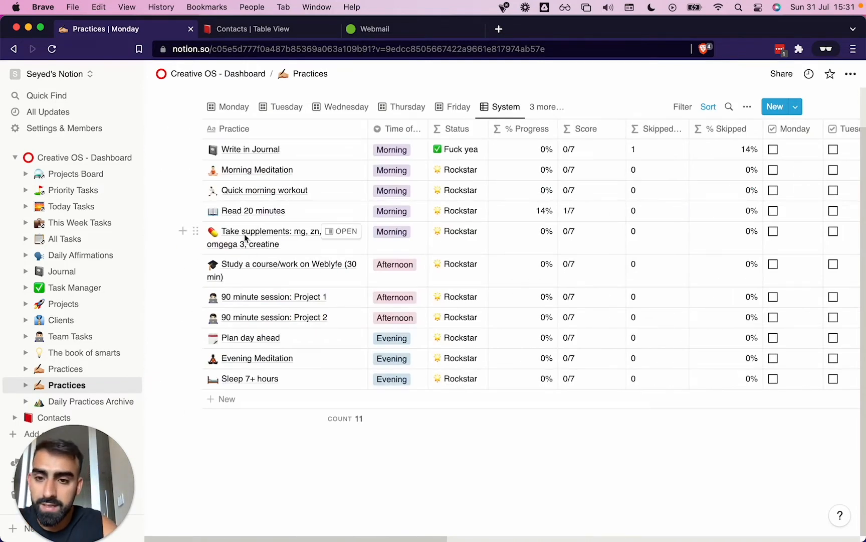
{"action": "left_click", "coordinate": [196, 231]}
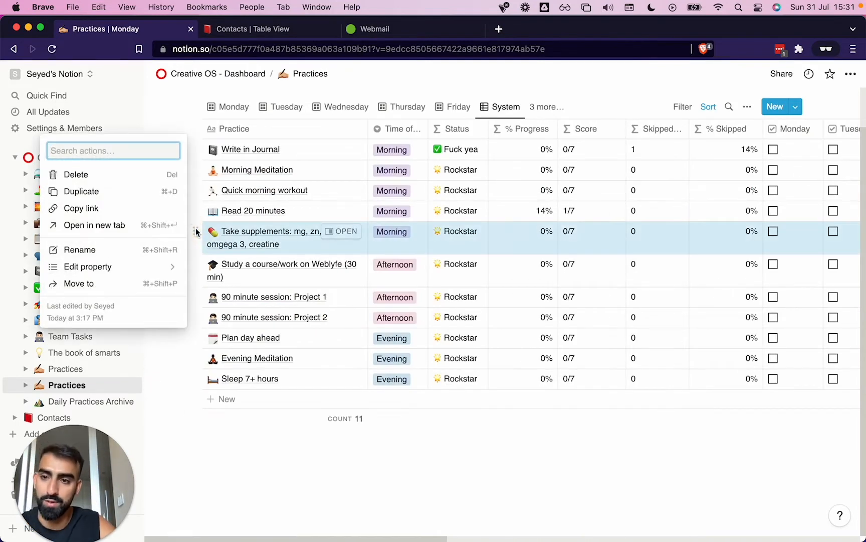
{"action": "left_click", "coordinate": [133, 180]}
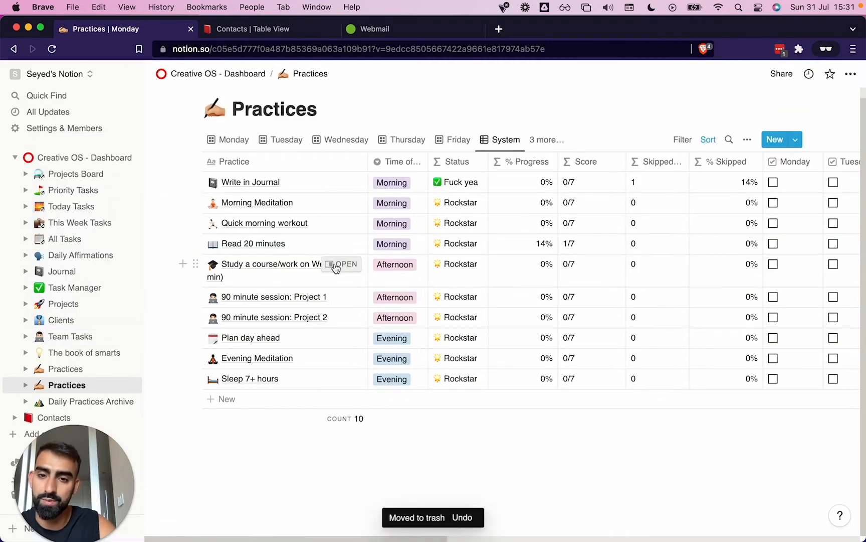
Open the "Study a course/work on Weblyfe (30 min)" practice and rename it "Study a course on Medieval tech (30 min)"
{"action": "left_click", "coordinate": [336, 265]}
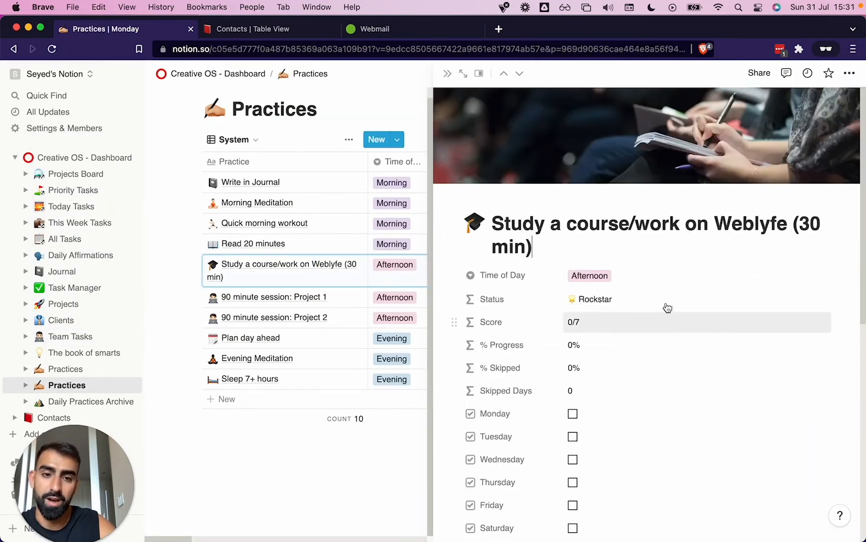
{"action": "scroll", "coordinate": [611, 309], "scroll_direction": "down", "scroll_amount": 2}
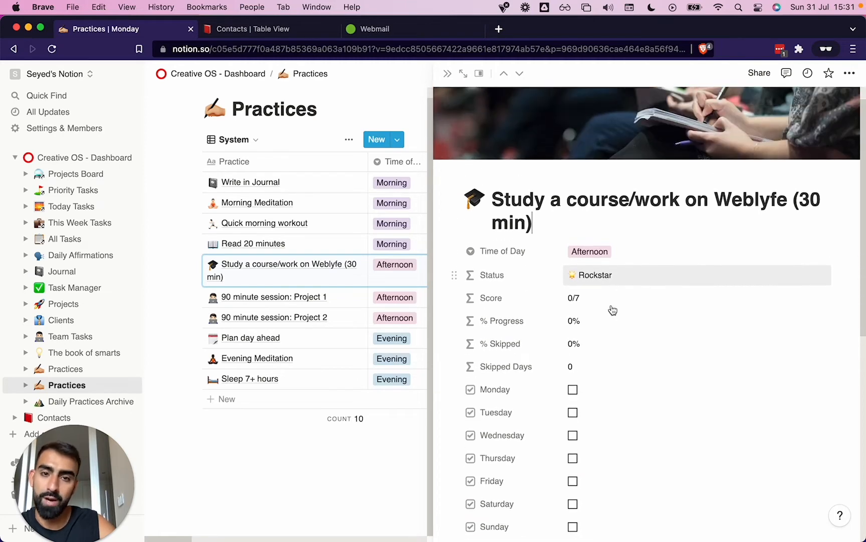
{"action": "scroll", "coordinate": [613, 309], "scroll_direction": "up", "scroll_amount": 1}
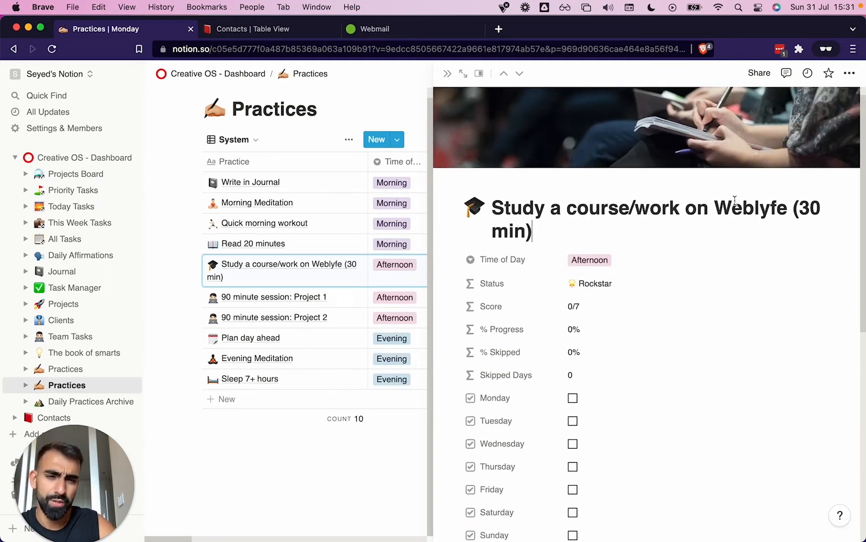
{"action": "left_click", "coordinate": [790, 205]}
{"action": "left_click_drag", "start_coordinate": [789, 205], "coordinate": [630, 211]}
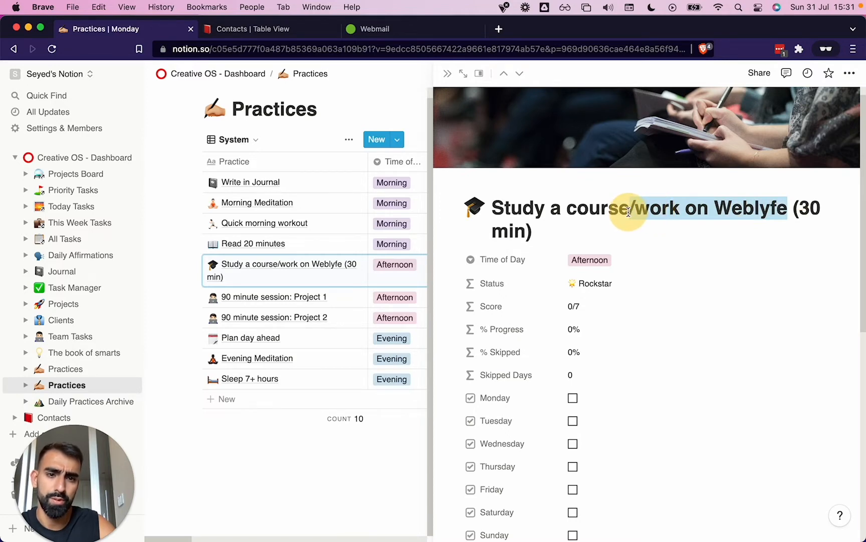
{"action": "type", "text": "on Medi"}
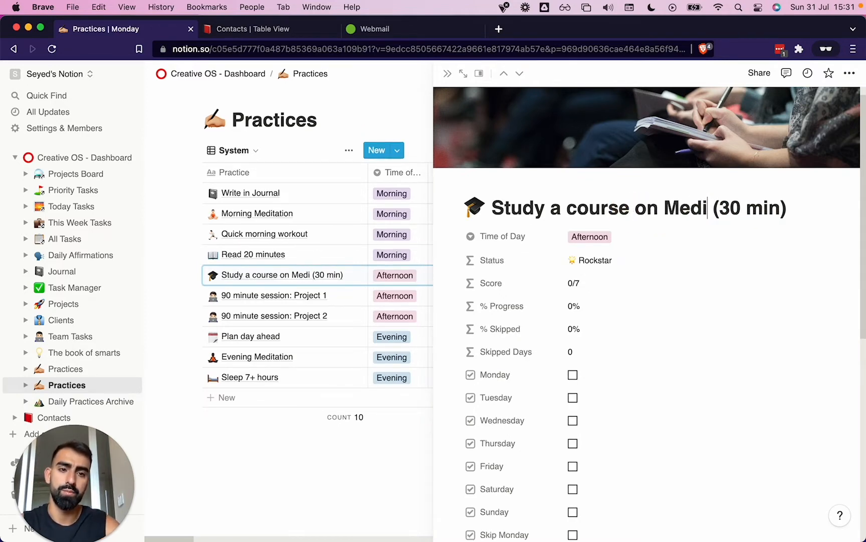
{"action": "type", "text": "eval tech"}
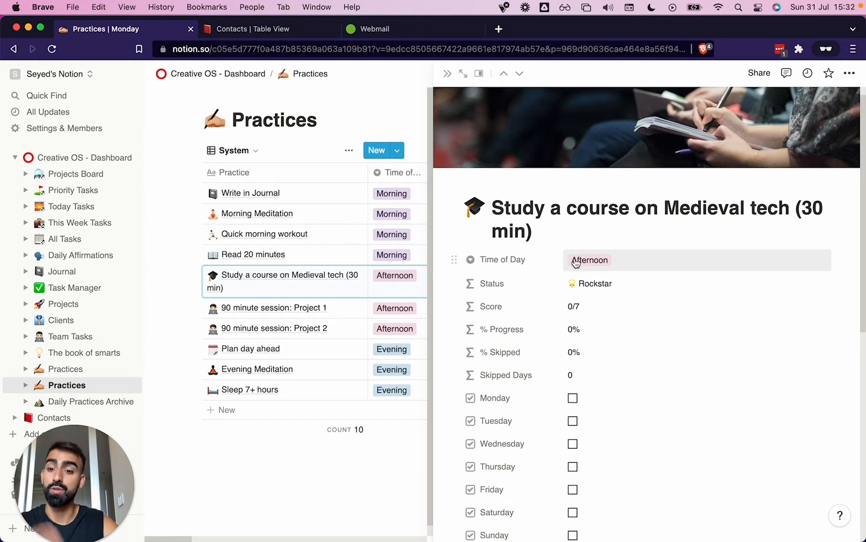
Change the Medieval tech practice's icon to the crossed swords emoji, searching for "swords"
{"action": "left_click", "coordinate": [474, 205]}
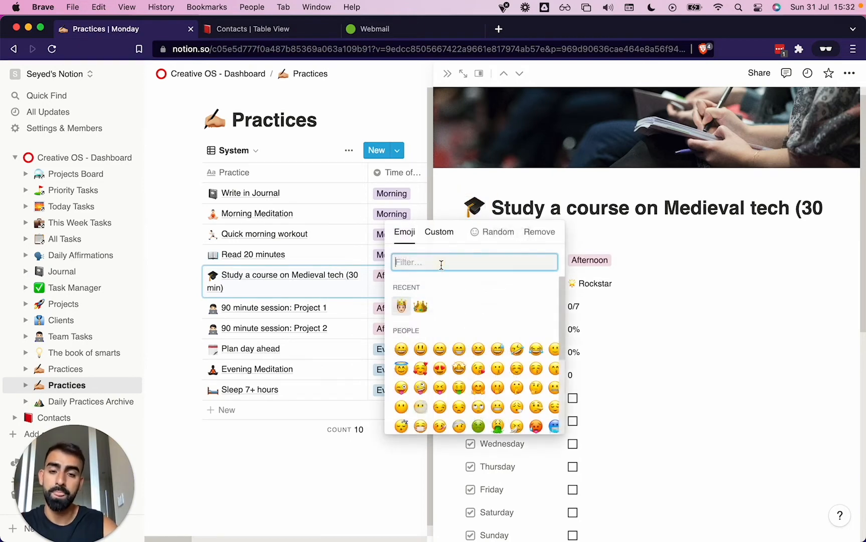
{"action": "type", "text": "swords"}
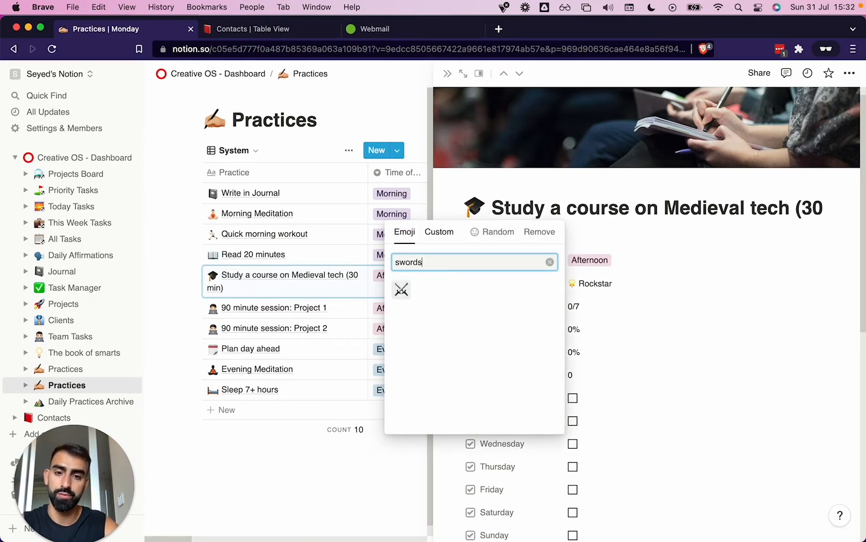
{"action": "left_click", "coordinate": [401, 289]}
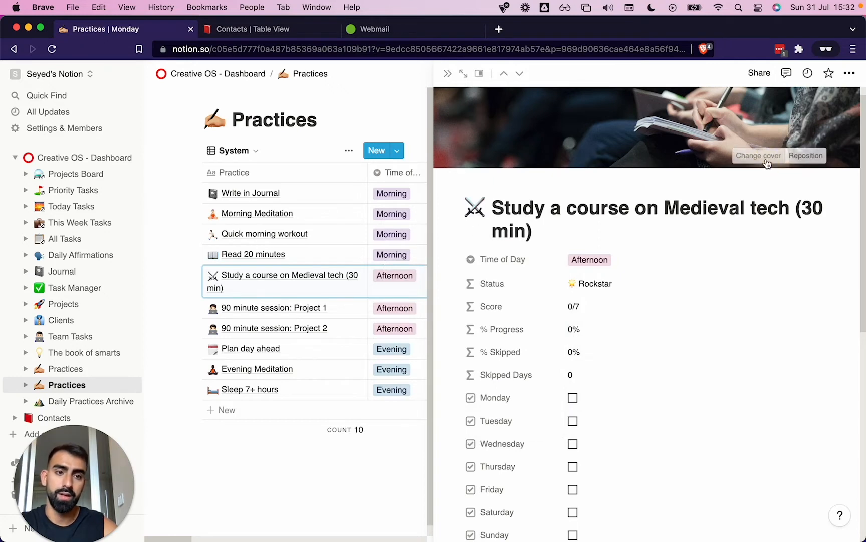
Change the Medieval tech practice's cover to the Unsplash close-up of a wooden medieval weapon, searching for "crossbow" and "medieval"
{"action": "left_click", "coordinate": [760, 155]}
{"action": "left_click", "coordinate": [670, 177]}
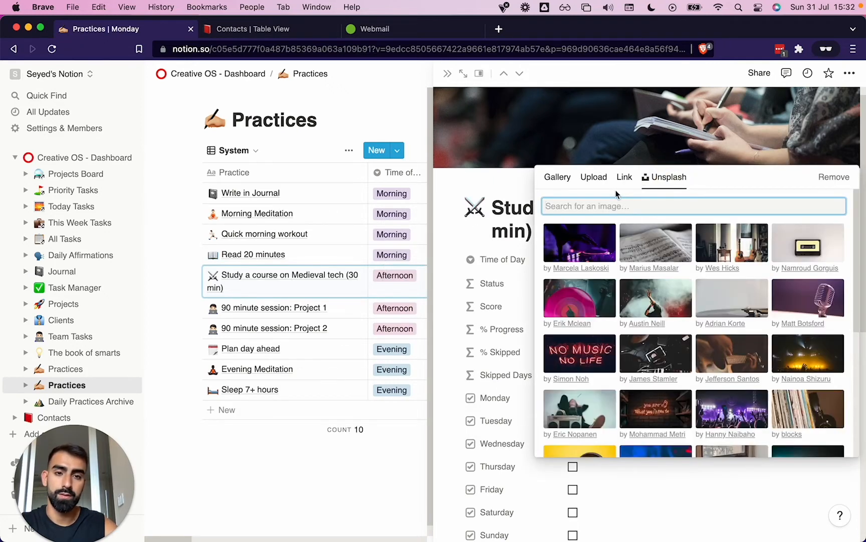
{"action": "type", "text": "crossbow"}
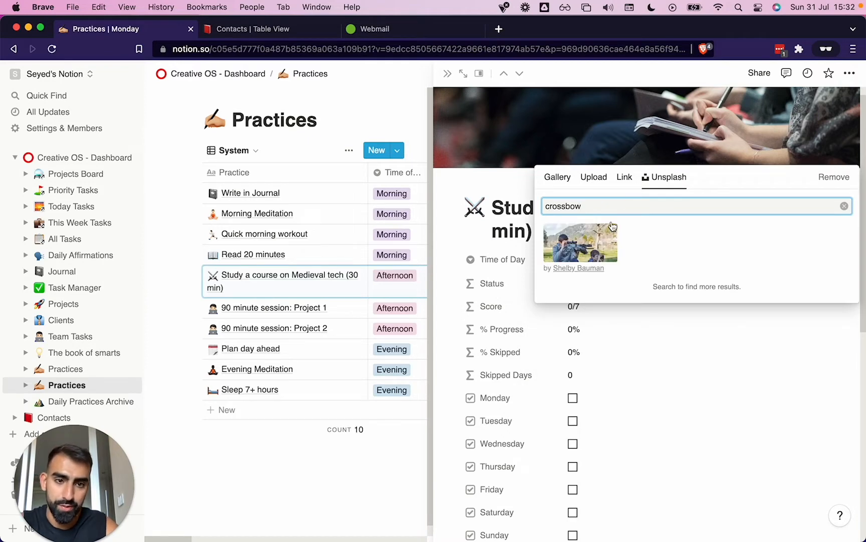
{"action": "key", "text": "super+a"}
{"action": "type", "text": "medieval"}
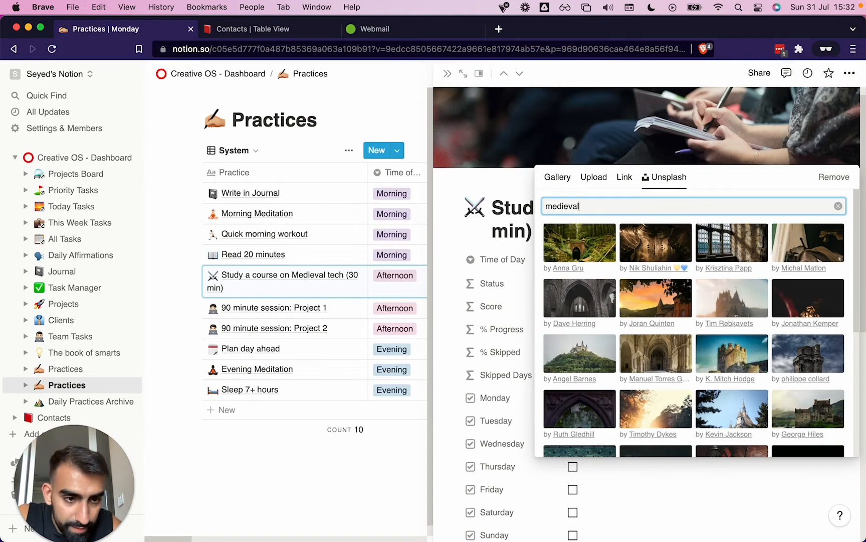
{"action": "scroll", "coordinate": [624, 329], "scroll_direction": "down", "scroll_amount": 5}
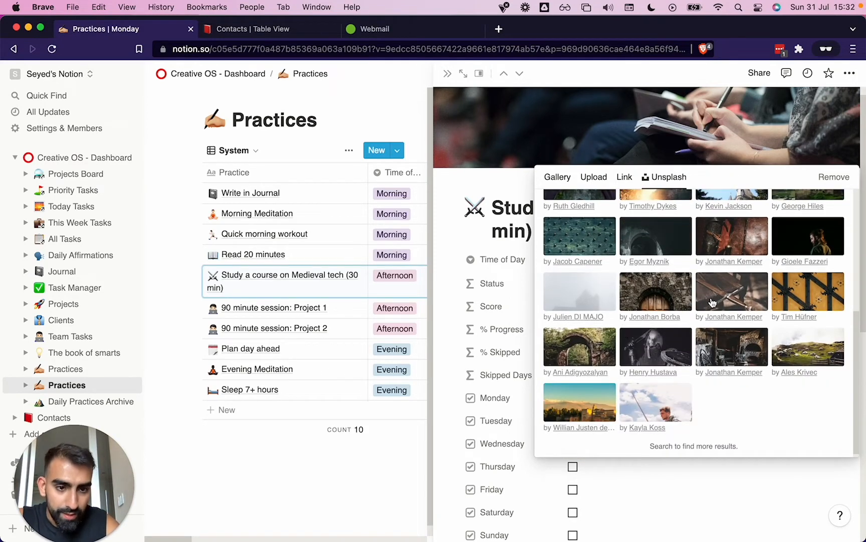
{"action": "left_click", "coordinate": [717, 300]}
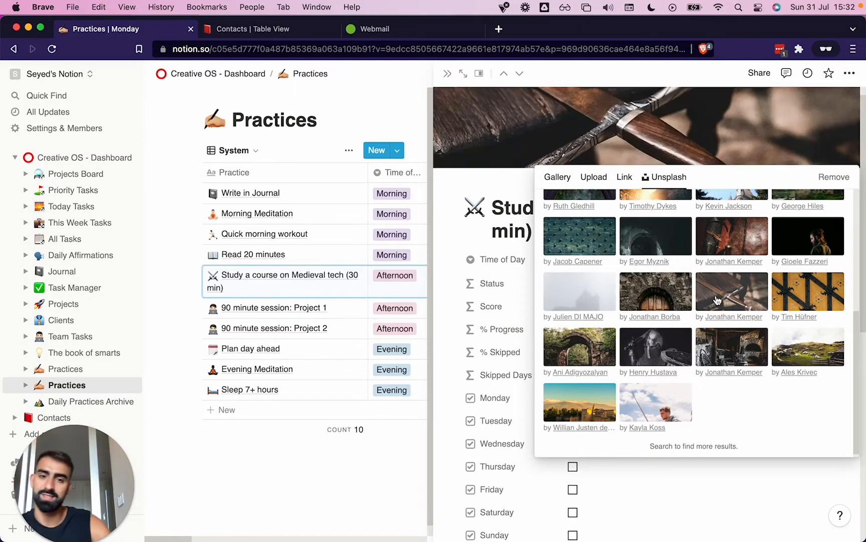
{"action": "left_click", "coordinate": [516, 269]}
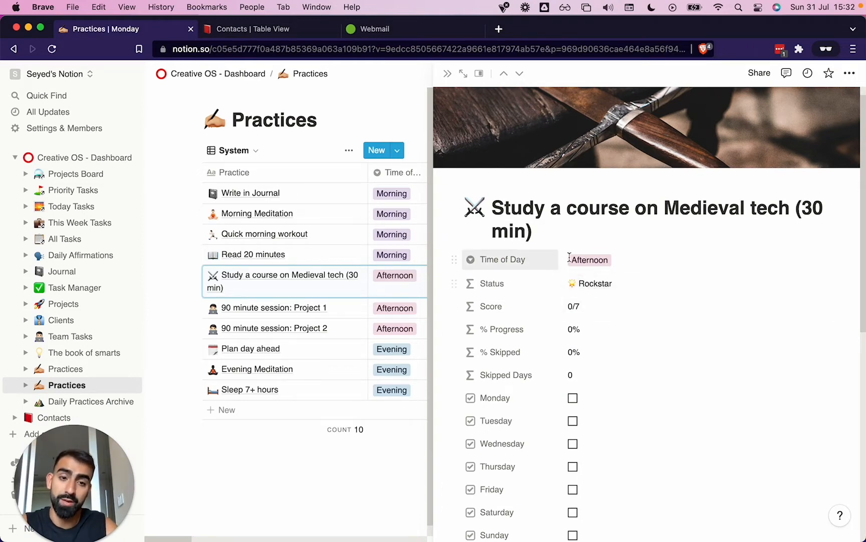
Inspect the Medieval tech practice's Status formula without changing it, and look over the page's other properties
{"action": "left_click", "coordinate": [594, 286]}
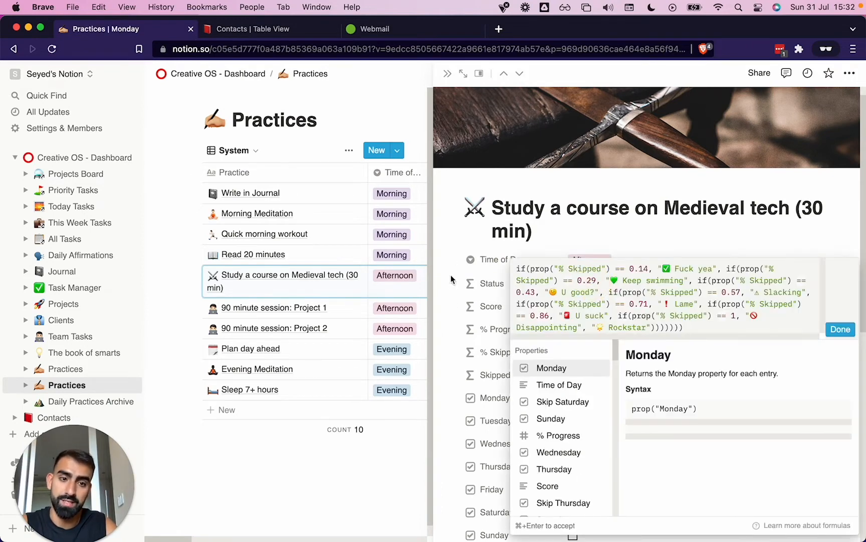
{"action": "left_click", "coordinate": [547, 210]}
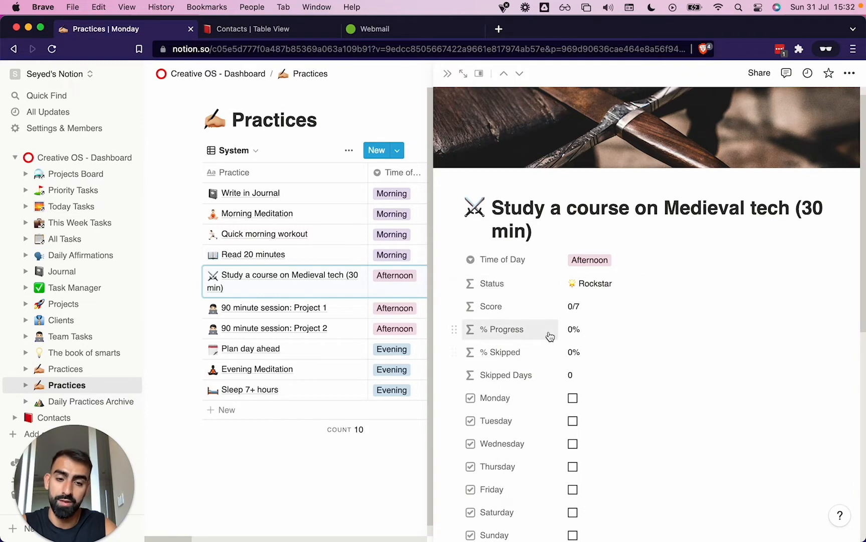
{"action": "scroll", "coordinate": [548, 335], "scroll_direction": "down", "scroll_amount": 5}
{"action": "scroll", "coordinate": [550, 336], "scroll_direction": "down", "scroll_amount": 4}
{"action": "scroll", "coordinate": [551, 336], "scroll_direction": "up", "scroll_amount": 10}
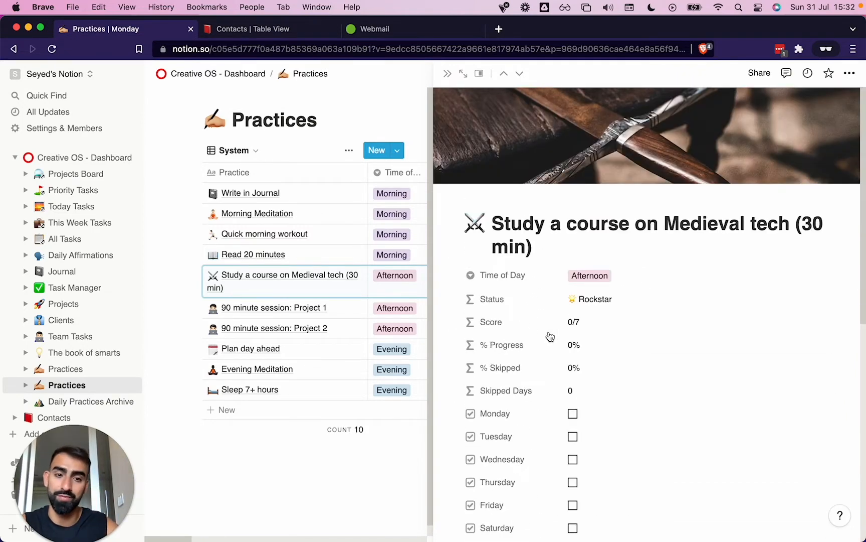
Replace the bulleted course list in the page body with the line "Here's the link to the course, good luck!"
{"action": "scroll", "coordinate": [550, 336], "scroll_direction": "down", "scroll_amount": 5}
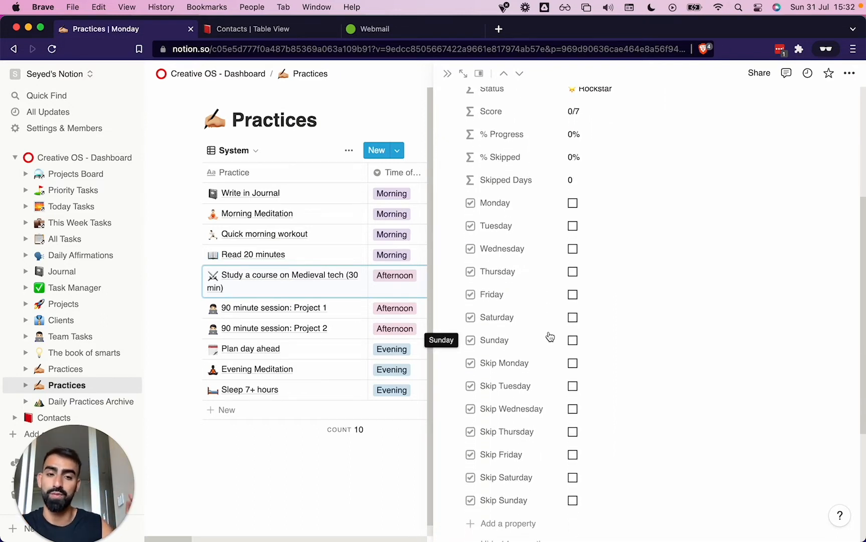
{"action": "scroll", "coordinate": [550, 336], "scroll_direction": "down", "scroll_amount": 5}
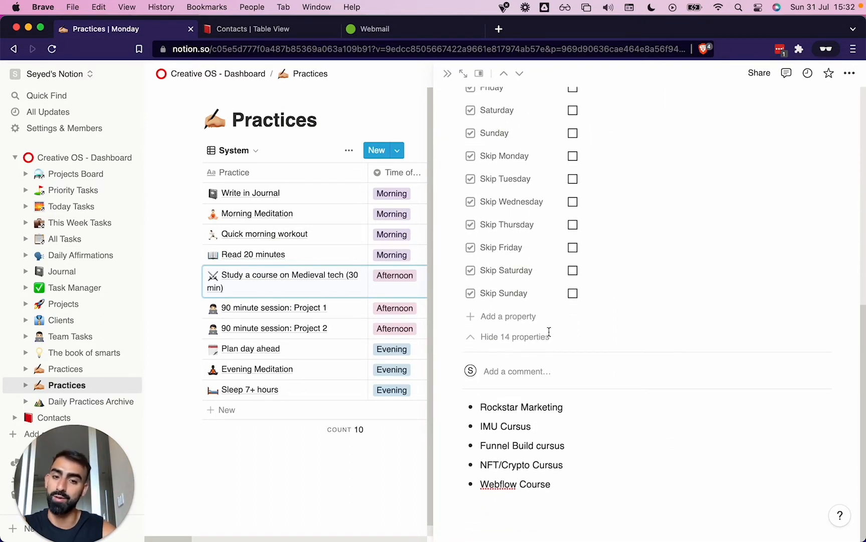
{"action": "left_click_drag", "start_coordinate": [559, 484], "coordinate": [467, 406]}
{"action": "key", "text": "BackSpace"}
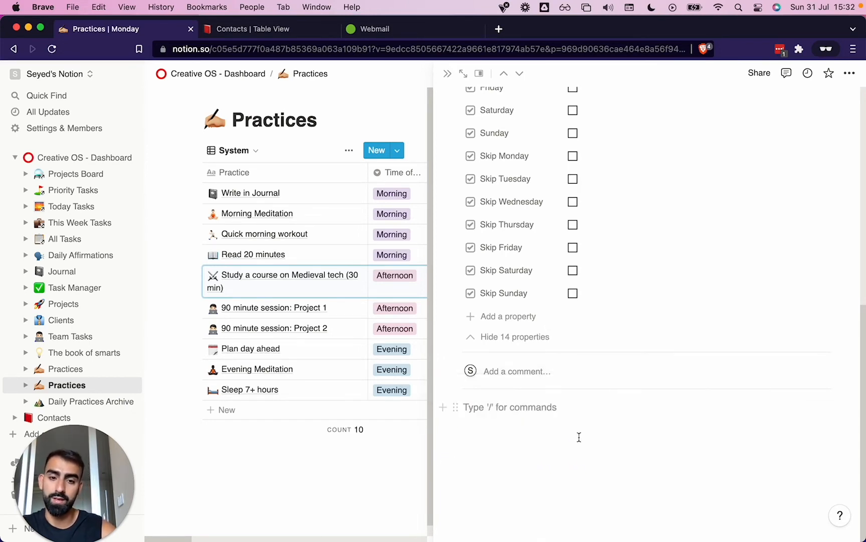
{"action": "type", "text": "H"}
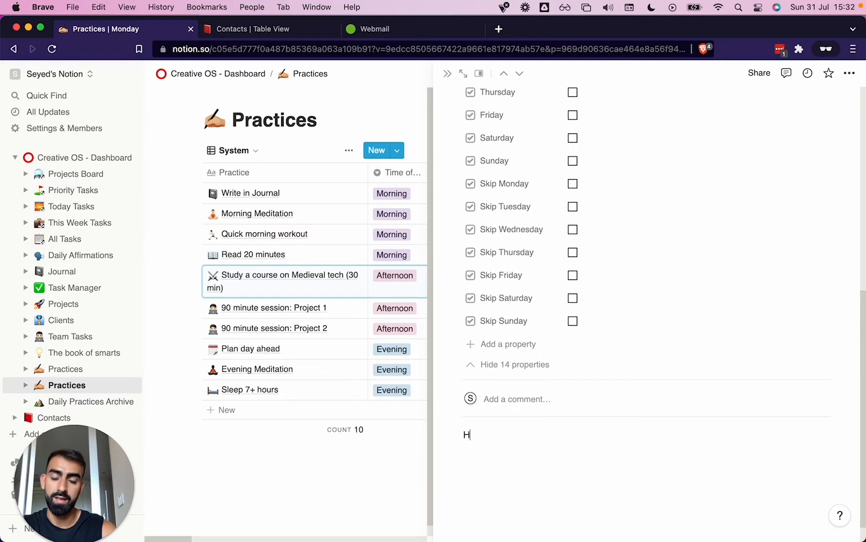
{"action": "type", "text": "ere's the link to the course, good luck!"}
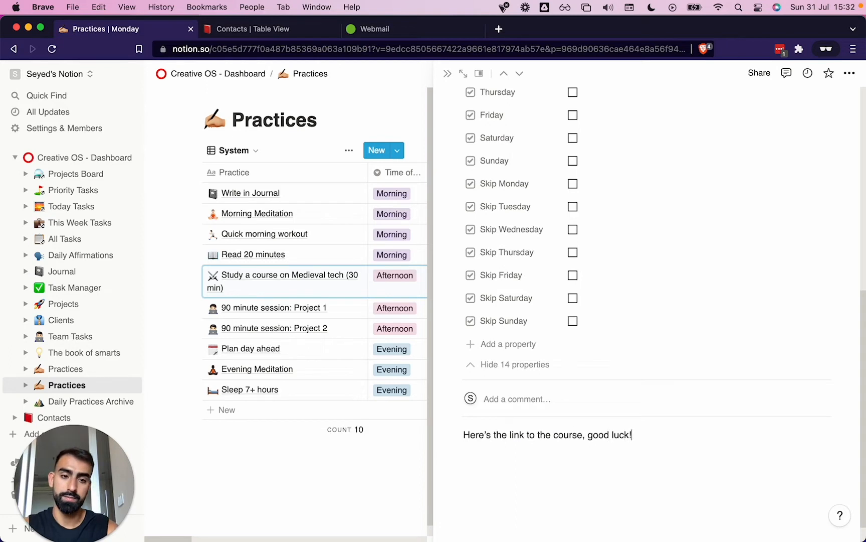
{"action": "key", "text": "Return"}
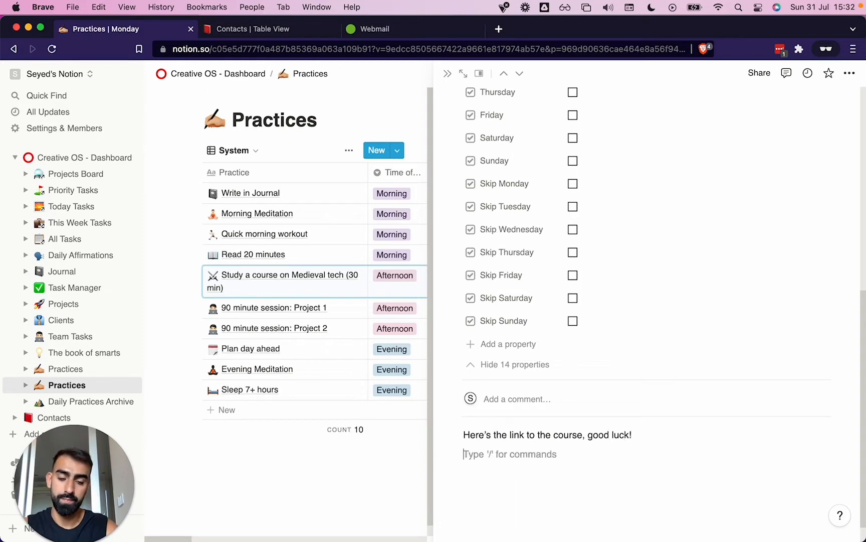
Insert the Unsplash image of the colourful face mural with bicycles below the course link line
{"action": "type", "text": "/image"}
{"action": "key", "text": "Return"}
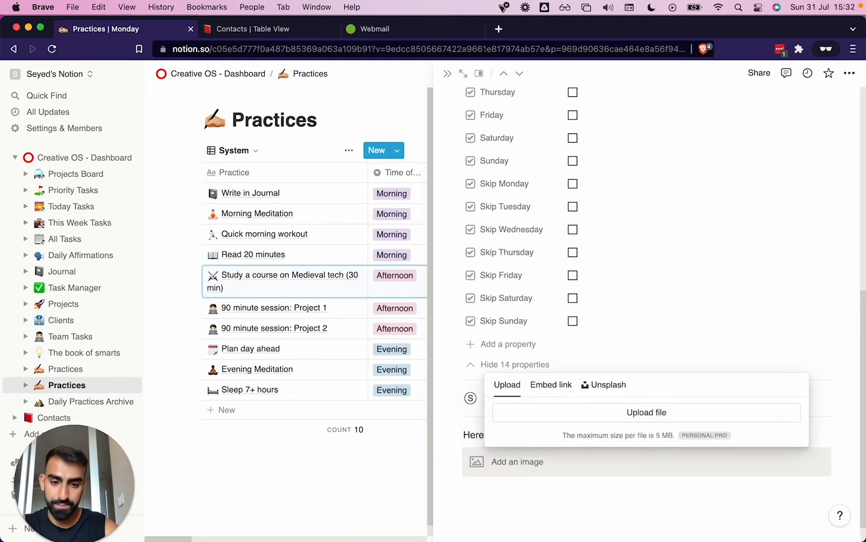
{"action": "left_click", "coordinate": [598, 390]}
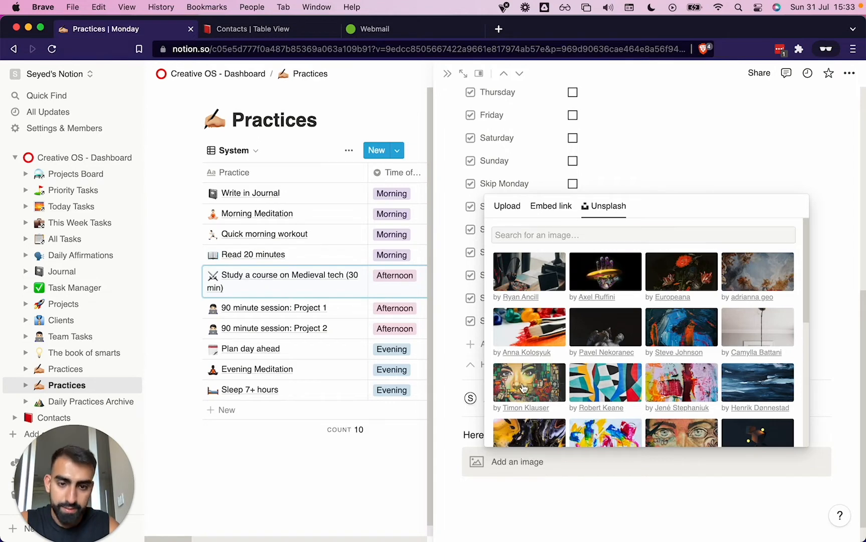
{"action": "left_click", "coordinate": [582, 275]}
{"action": "scroll", "coordinate": [606, 465], "scroll_direction": "down", "scroll_amount": 4}
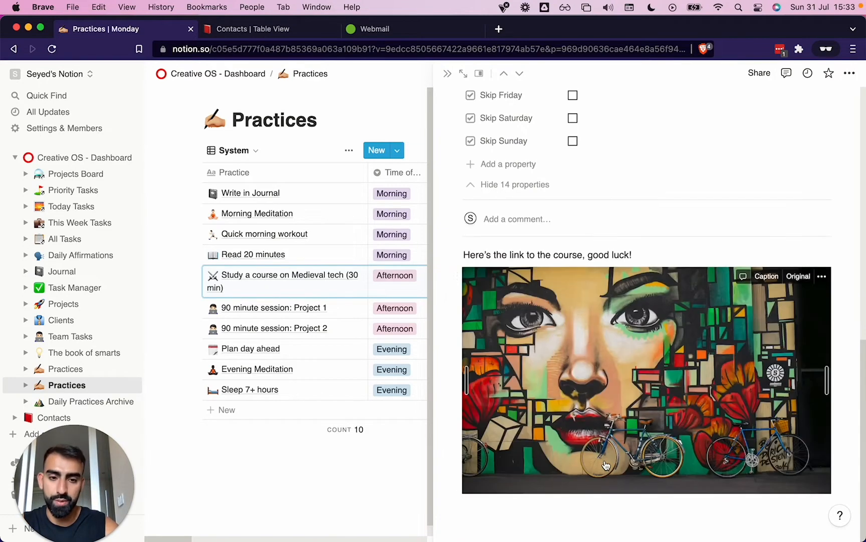
{"action": "left_click", "coordinate": [516, 524]}
{"action": "type", "text": "/link"}
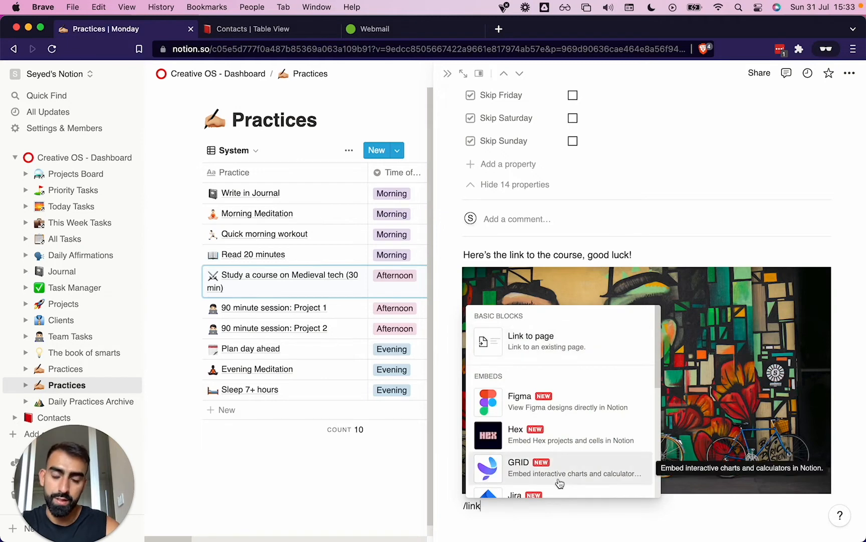
{"action": "scroll", "coordinate": [560, 483], "scroll_direction": "down", "scroll_amount": 5}
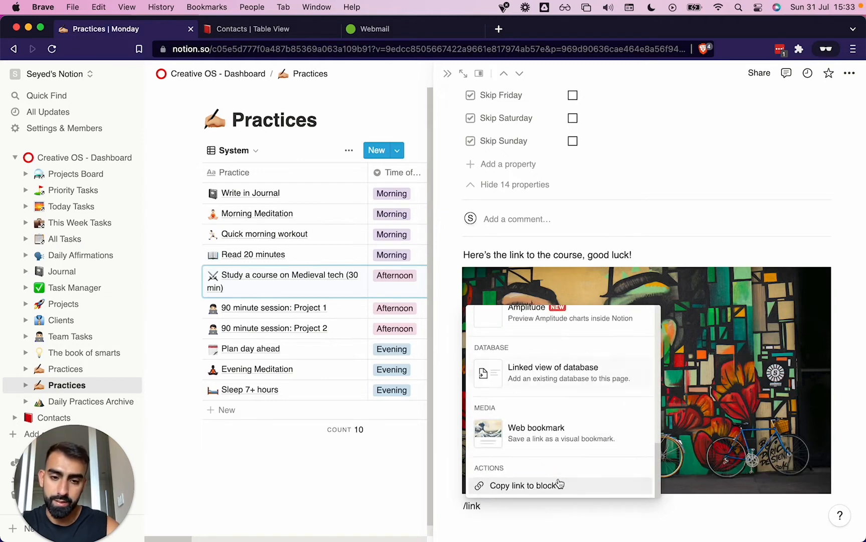
{"action": "left_click", "coordinate": [551, 444]}
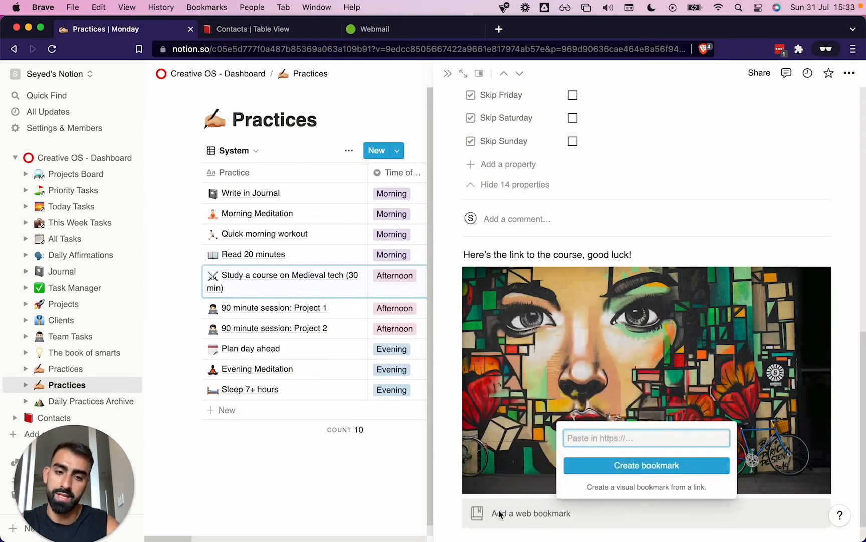
{"action": "type", "text": "https://notion.com/"}
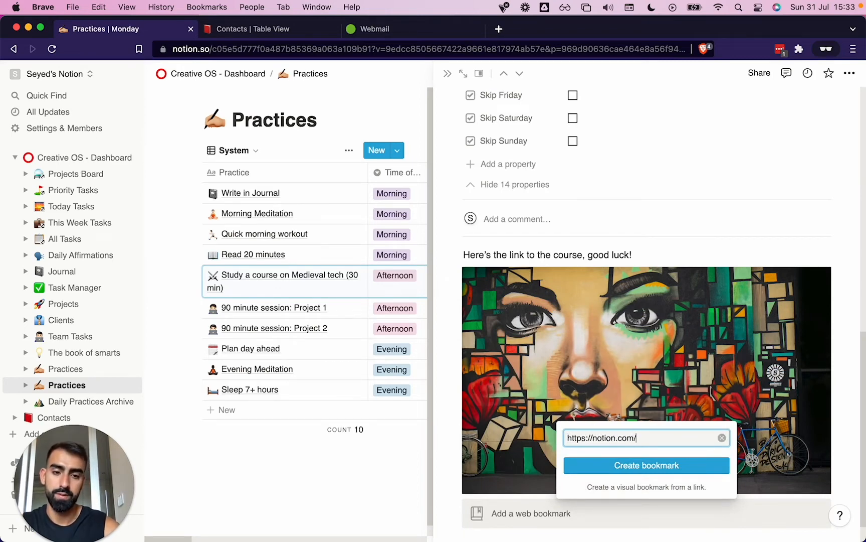
{"action": "key", "text": "Return"}
{"action": "scroll", "coordinate": [568, 449], "scroll_direction": "down", "scroll_amount": 2}
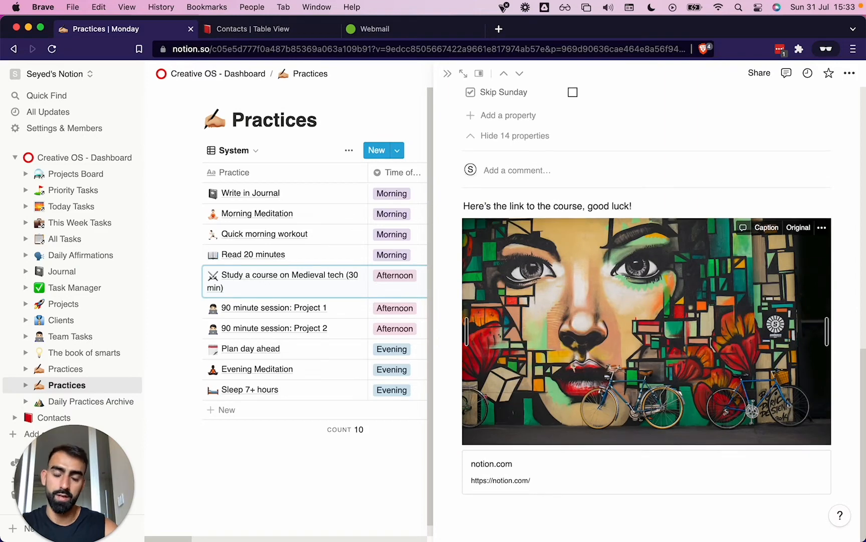
Turn the line "Here's the link to the course, good luck!" into a Heading 3
{"action": "scroll", "coordinate": [567, 449], "scroll_direction": "up", "scroll_amount": 2}
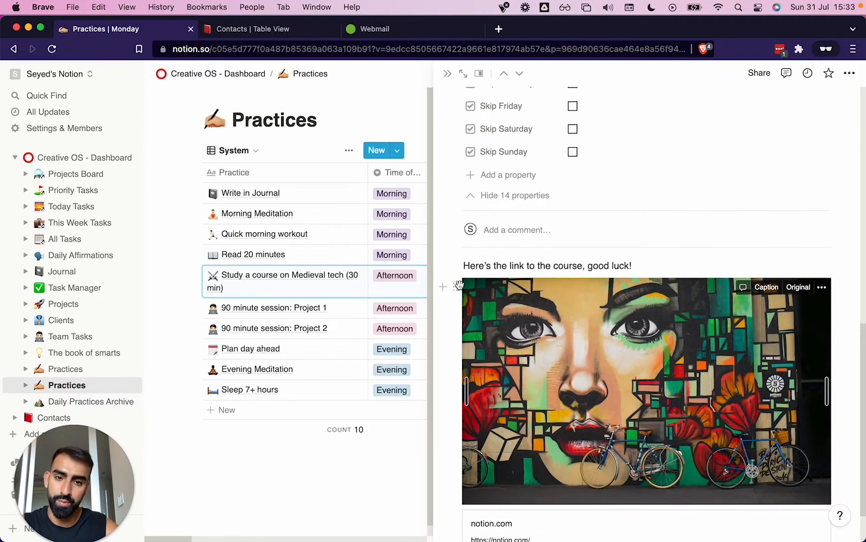
{"action": "left_click", "coordinate": [454, 269]}
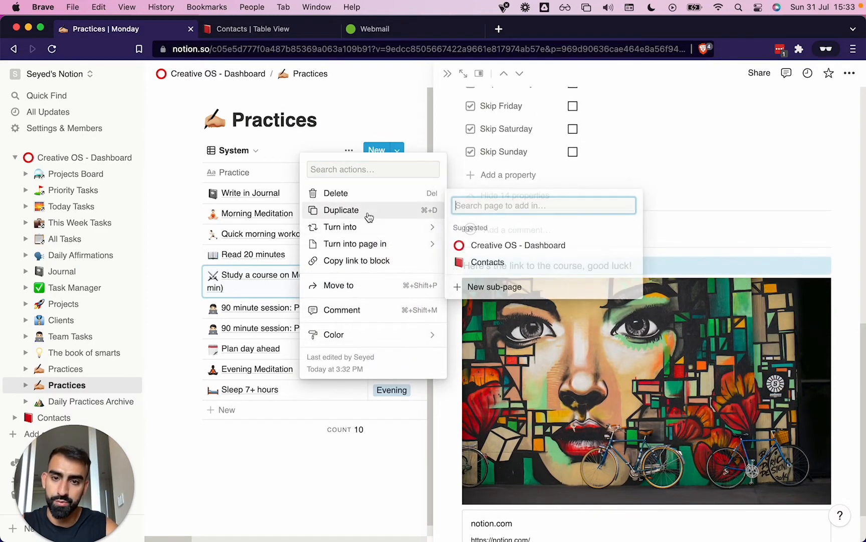
{"action": "mouse_move", "coordinate": [368, 226]}
{"action": "scroll", "coordinate": [481, 348], "scroll_direction": "down", "scroll_amount": 1}
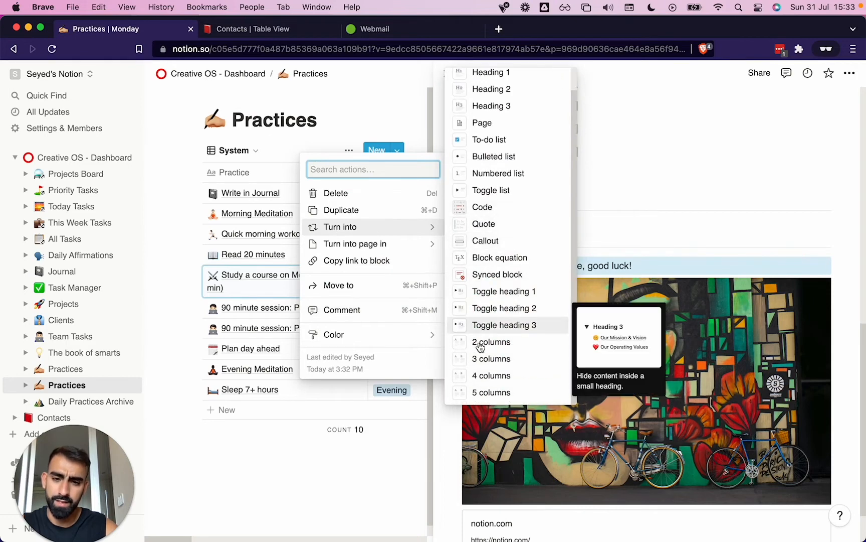
{"action": "left_click", "coordinate": [491, 105]}
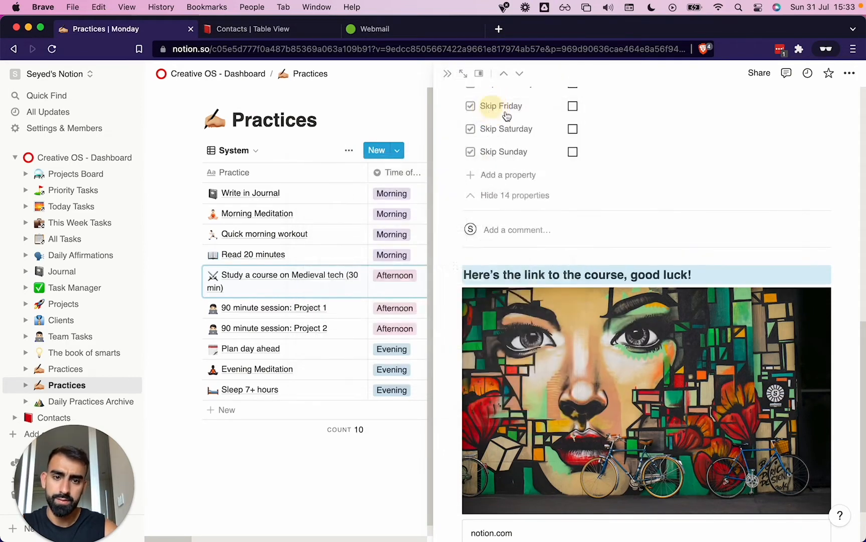
{"action": "left_click", "coordinate": [604, 237]}
{"action": "left_click", "coordinate": [521, 292]}
{"action": "scroll", "coordinate": [521, 292], "scroll_direction": "up", "scroll_amount": 1}
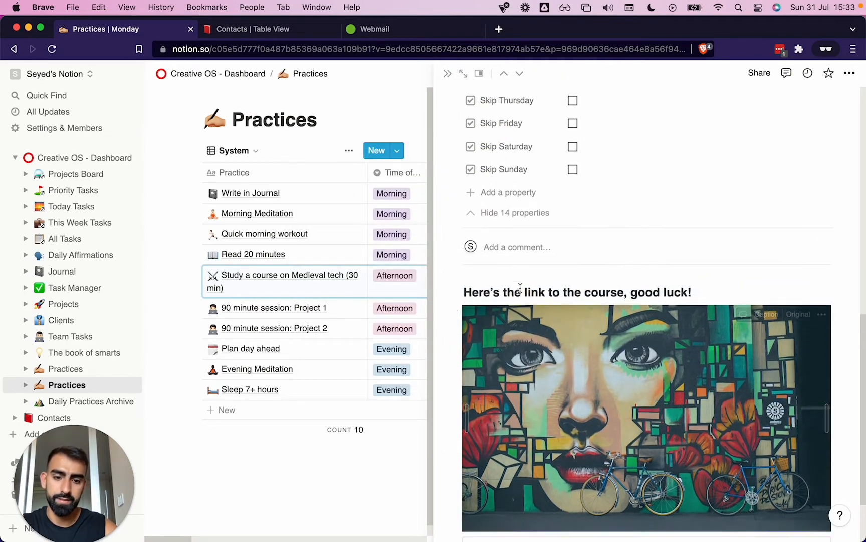
{"action": "scroll", "coordinate": [522, 293], "scroll_direction": "down", "scroll_amount": 2}
{"action": "left_click", "coordinate": [499, 511]}
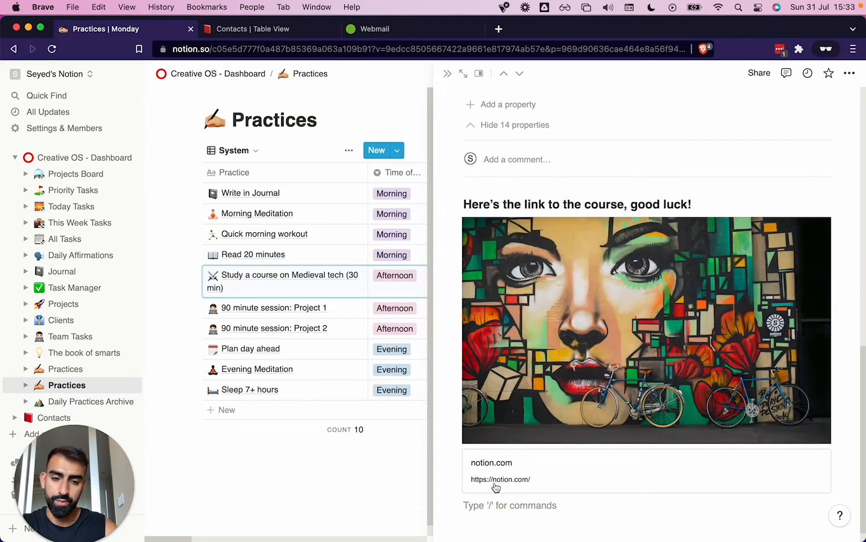
{"action": "left_click", "coordinate": [455, 457]}
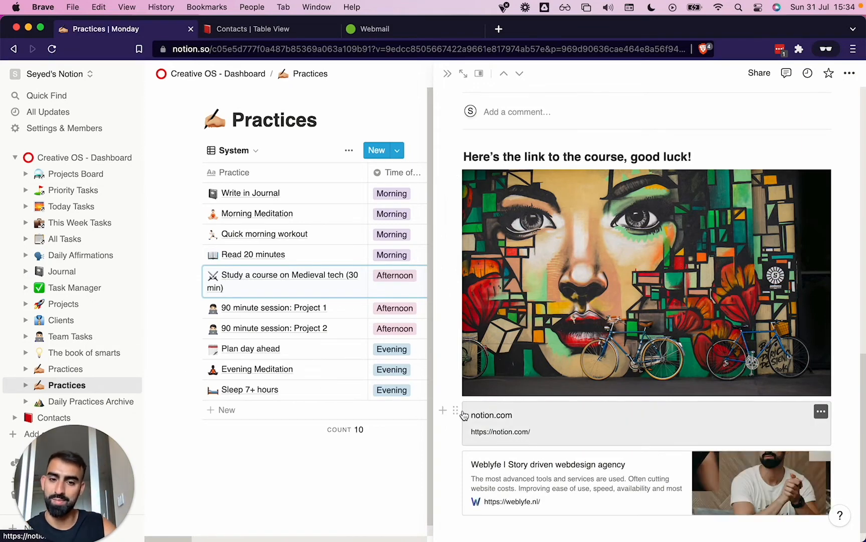
{"action": "left_click", "coordinate": [455, 411]}
{"action": "key", "text": "BackSpace"}
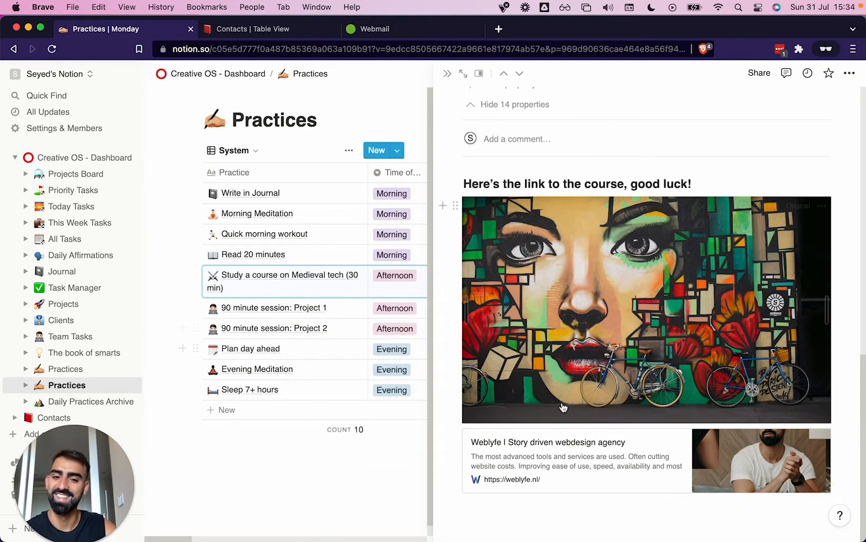
Move the Weblyfe bookmark above the mural image, directly under the heading
{"action": "scroll", "coordinate": [554, 423], "scroll_direction": "up", "scroll_amount": 4}
{"action": "scroll", "coordinate": [554, 422], "scroll_direction": "down", "scroll_amount": 3}
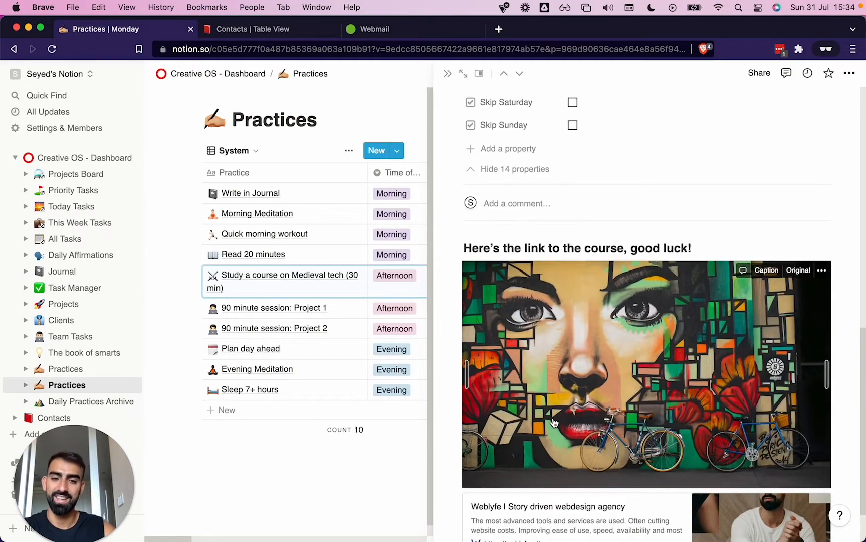
{"action": "left_click_drag", "start_coordinate": [458, 502], "coordinate": [473, 266]}
{"action": "scroll", "coordinate": [510, 346], "scroll_direction": "up", "scroll_amount": 10}
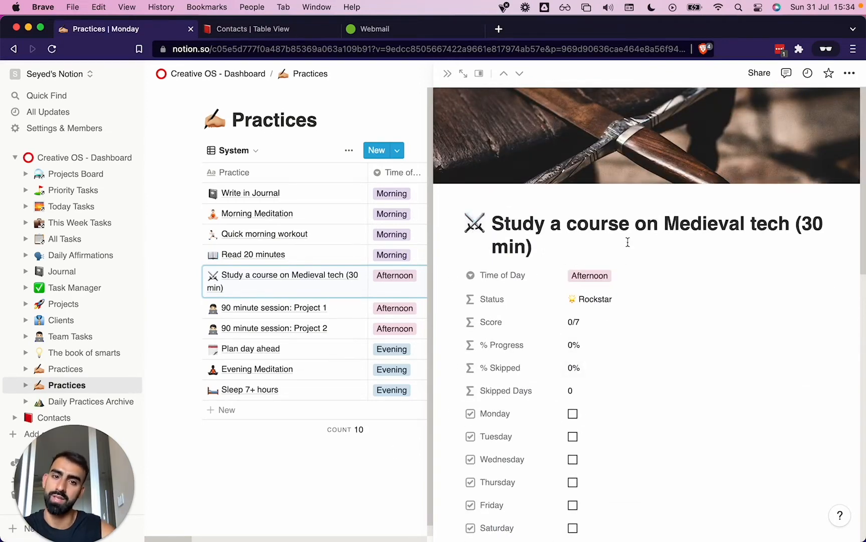
Open the mural image in full-screen view and zoom in on it
{"action": "scroll", "coordinate": [628, 243], "scroll_direction": "down", "scroll_amount": 10}
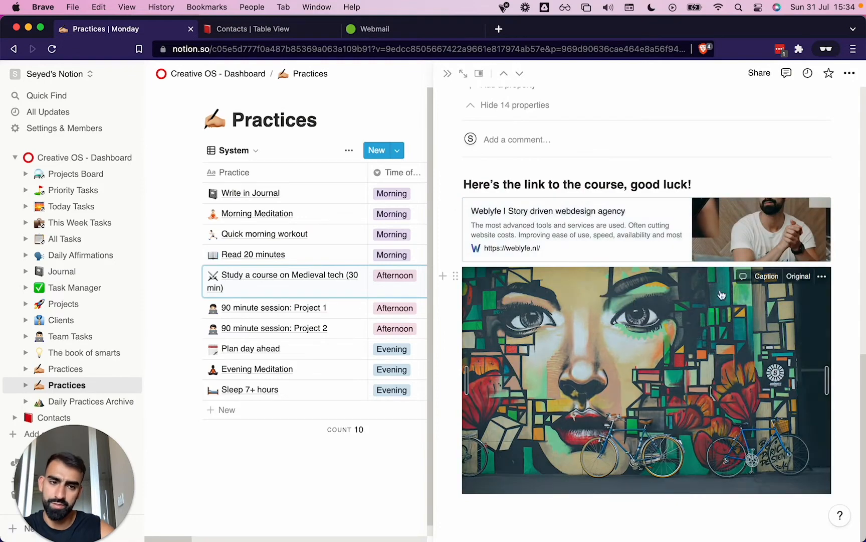
{"action": "left_click", "coordinate": [693, 336]}
{"action": "left_click", "coordinate": [693, 335]}
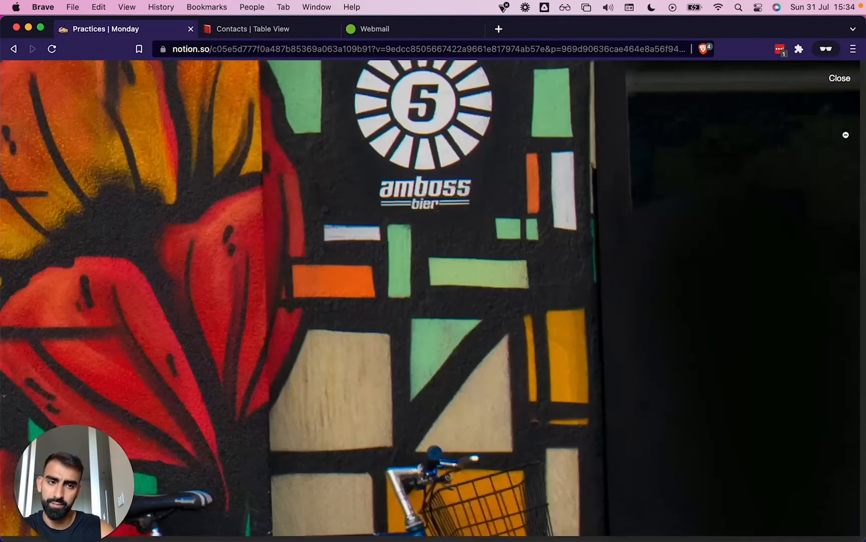
Close the full-screen mural image and the medieval tech practice's page to return to the full practices table
{"action": "left_click", "coordinate": [838, 79]}
{"action": "scroll", "coordinate": [592, 245], "scroll_direction": "up", "scroll_amount": 10}
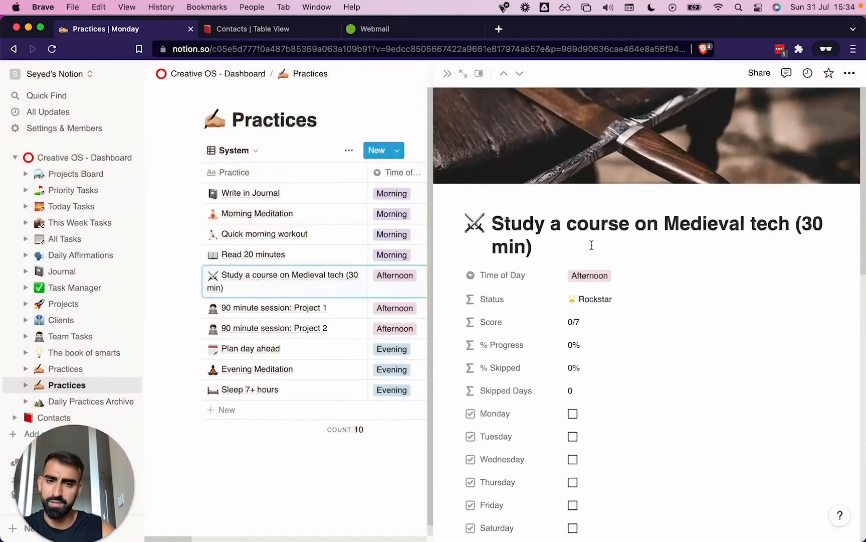
{"action": "left_click", "coordinate": [447, 74]}
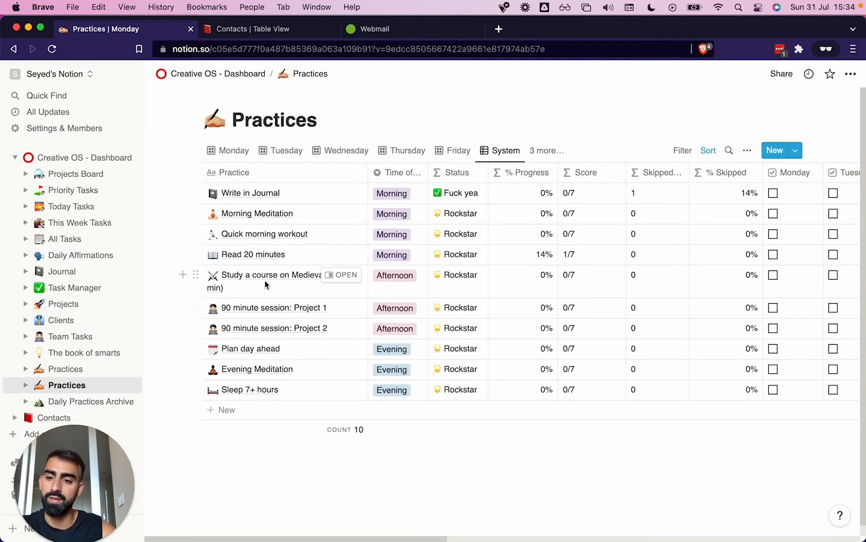
Look over the Time of Day options for the medieval tech practice and the table's weekday and skip checkbox columns
{"action": "left_click", "coordinate": [384, 276]}
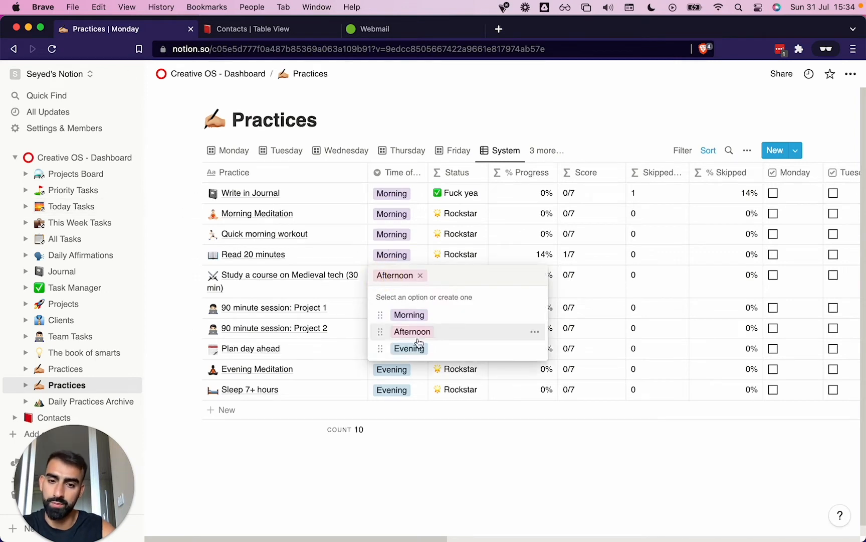
{"action": "key", "text": "Escape"}
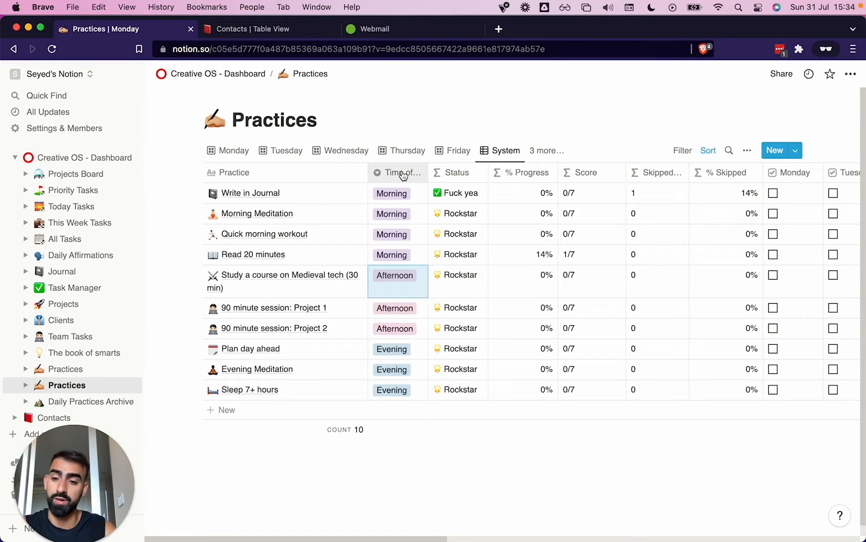
{"action": "scroll", "coordinate": [524, 258], "scroll_direction": "right", "scroll_amount": 15}
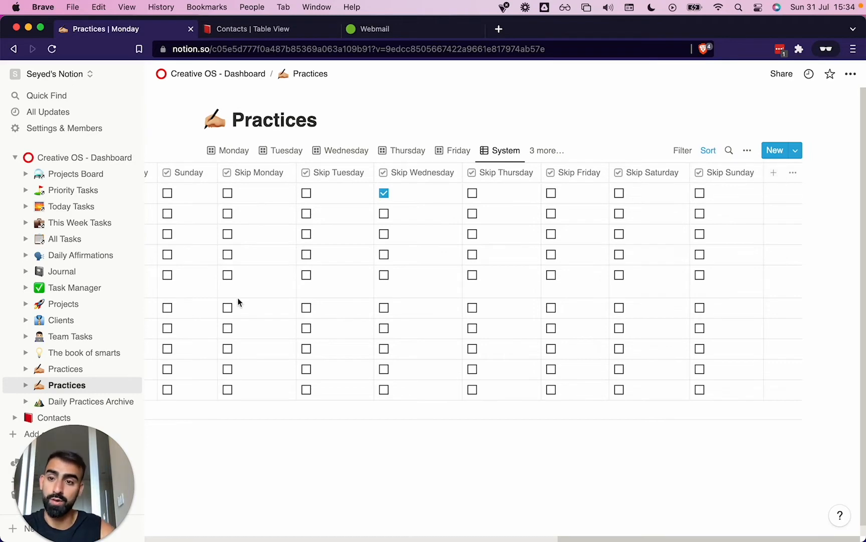
{"action": "scroll", "coordinate": [238, 297], "scroll_direction": "left", "scroll_amount": 15}
Open the Creative OS dashboard and delete the "Week: Monday 1st of August 2022" toggle under Daily Practices
{"action": "left_click", "coordinate": [35, 158]}
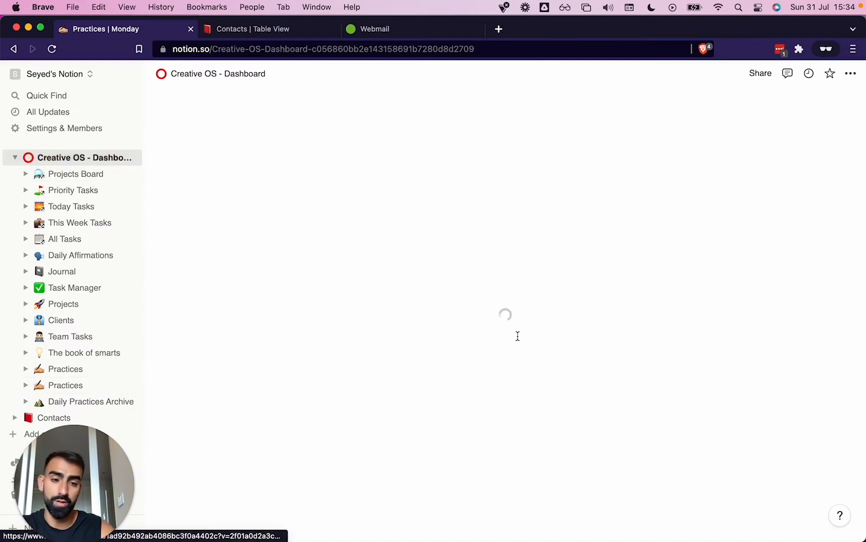
{"action": "scroll", "coordinate": [518, 336], "scroll_direction": "down", "scroll_amount": 10}
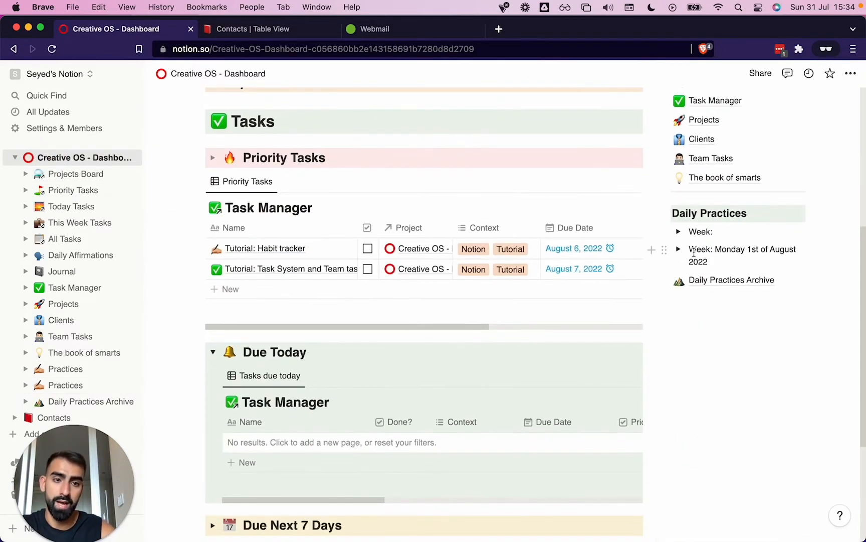
{"action": "left_click", "coordinate": [664, 249]}
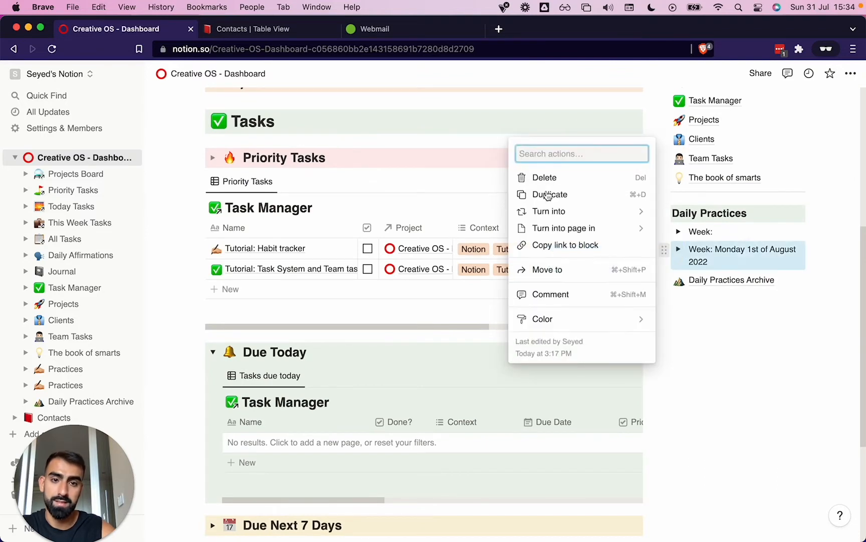
{"action": "left_click", "coordinate": [544, 176]}
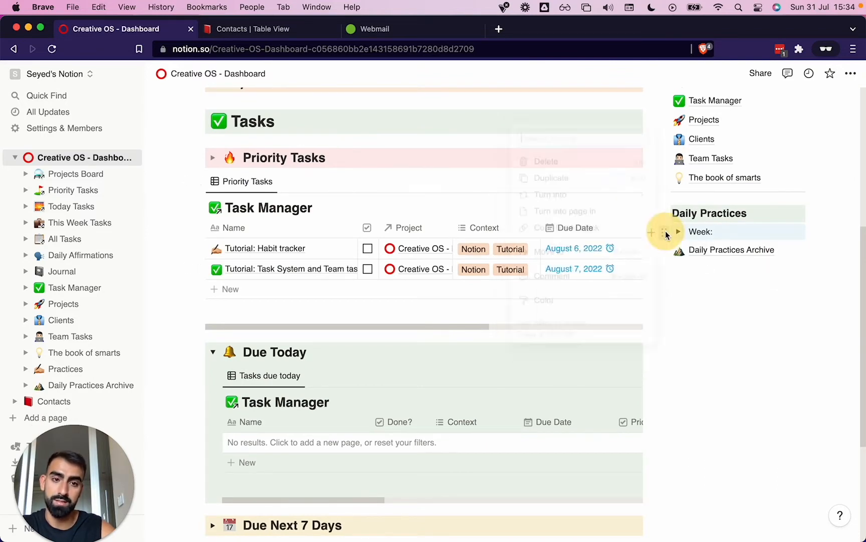
Duplicate the template "Week:" toggle under Daily Practices, expand the copy and title it "Week: Monday 1st of August 2022"
{"action": "left_click", "coordinate": [664, 232]}
{"action": "left_click", "coordinate": [561, 178]}
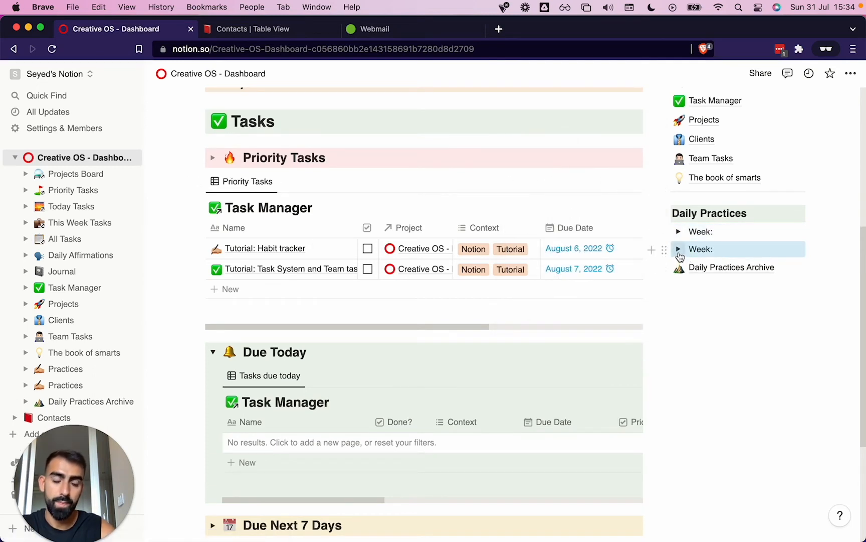
{"action": "left_click", "coordinate": [678, 249]}
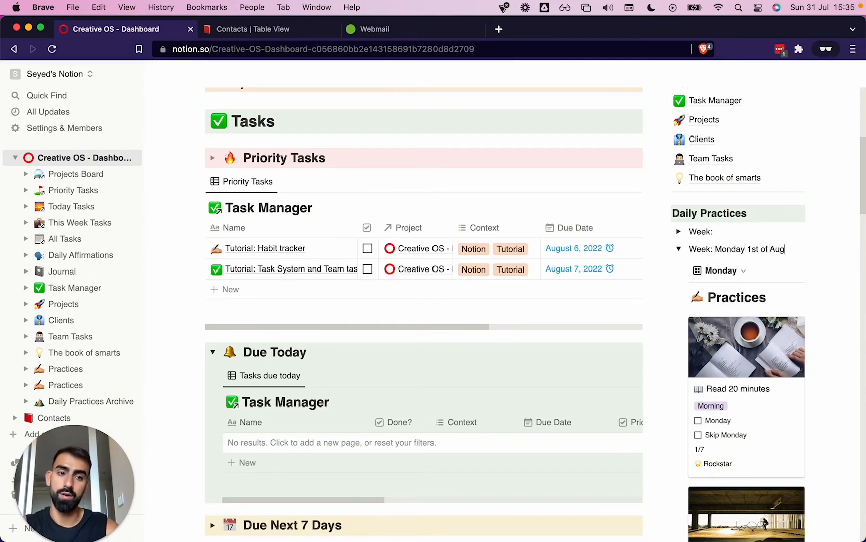
{"action": "type", "text": "230"}
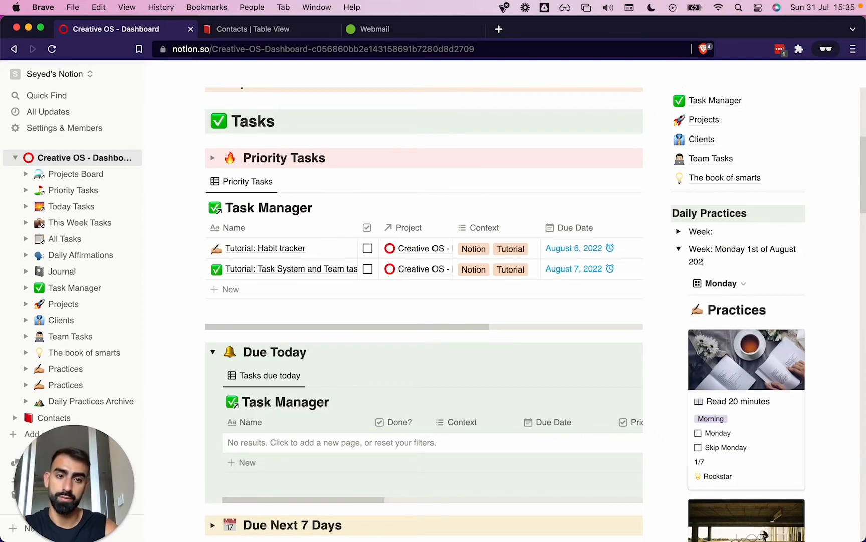
Look through the Monday practice cards inside the duplicated week
{"action": "scroll", "coordinate": [759, 365], "scroll_direction": "down", "scroll_amount": 12}
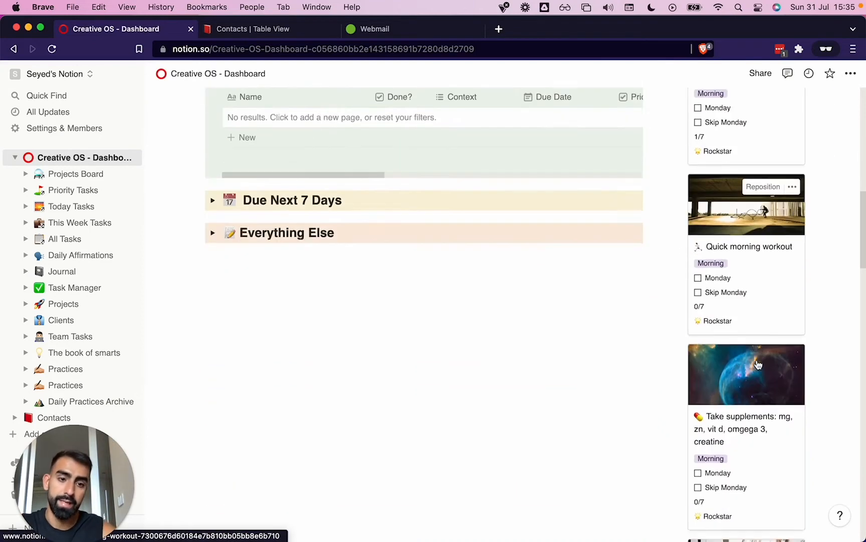
{"action": "scroll", "coordinate": [759, 365], "scroll_direction": "down", "scroll_amount": 15}
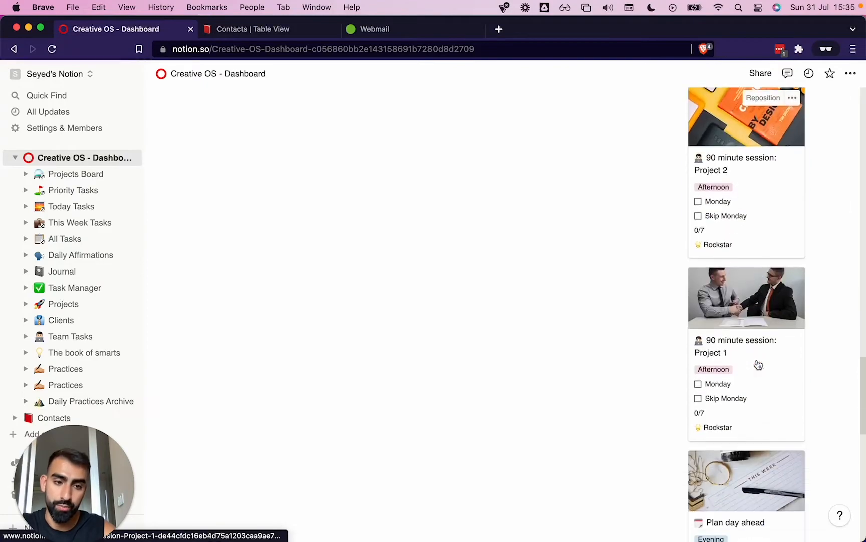
{"action": "scroll", "coordinate": [758, 365], "scroll_direction": "down", "scroll_amount": 8}
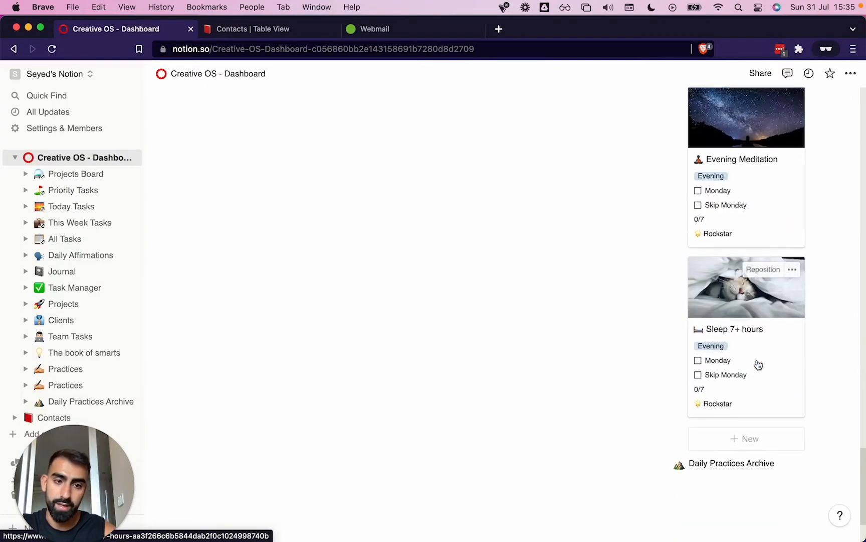
{"action": "scroll", "coordinate": [759, 365], "scroll_direction": "up", "scroll_amount": 15}
{"action": "scroll", "coordinate": [758, 365], "scroll_direction": "down", "scroll_amount": 8}
{"action": "scroll", "coordinate": [758, 365], "scroll_direction": "up", "scroll_amount": 15}
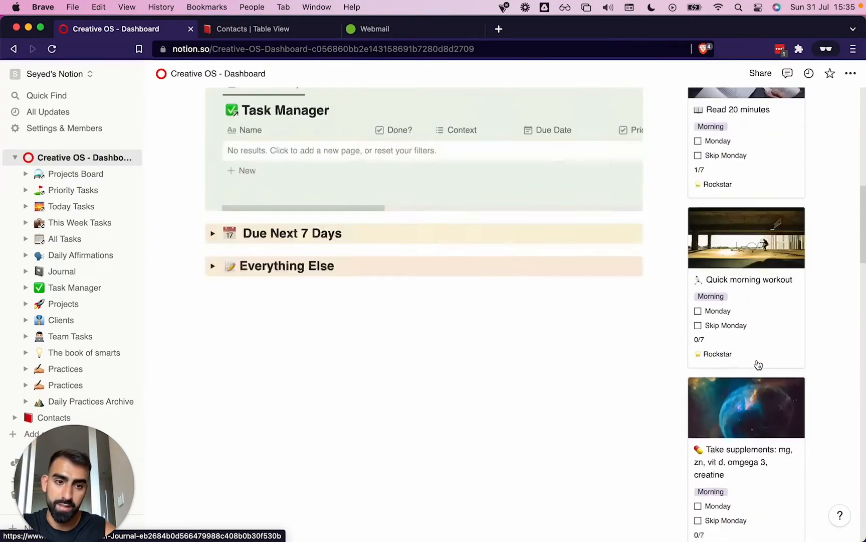
{"action": "scroll", "coordinate": [757, 364], "scroll_direction": "up", "scroll_amount": 10}
{"action": "scroll", "coordinate": [757, 364], "scroll_direction": "down", "scroll_amount": 5}
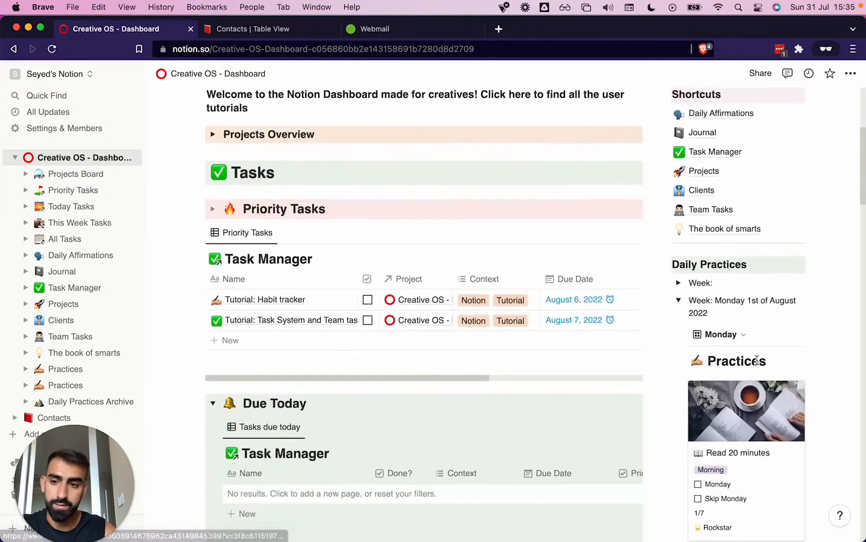
Expand the template "Week:" toggle, open its Practices database and delete the "Study a course/work on Weblyfe (30 min)" practice
{"action": "left_click", "coordinate": [678, 284]}
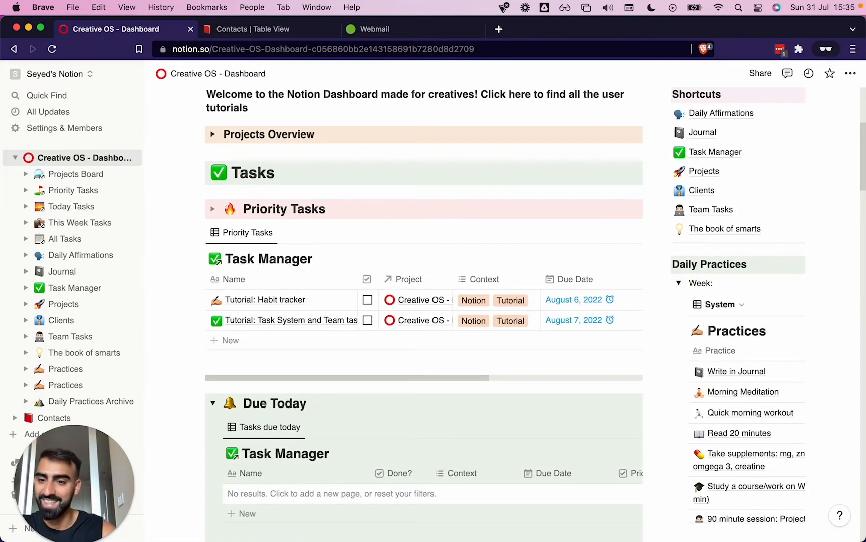
{"action": "left_click", "coordinate": [61, 370]}
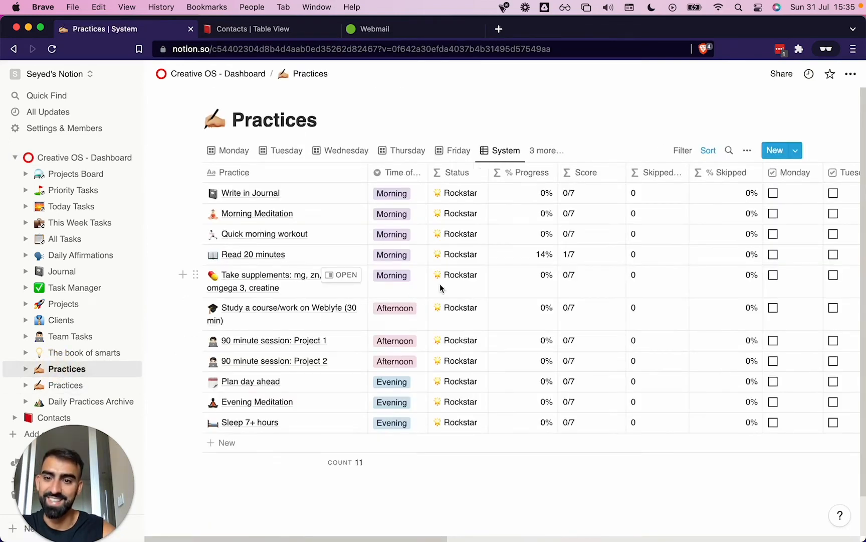
{"action": "left_click", "coordinate": [197, 311]}
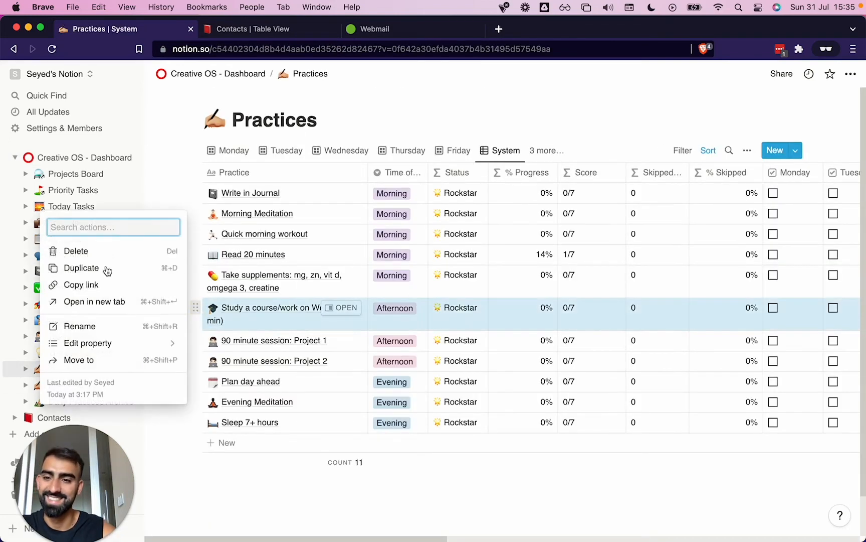
{"action": "left_click", "coordinate": [96, 251]}
{"action": "left_click", "coordinate": [243, 408]}
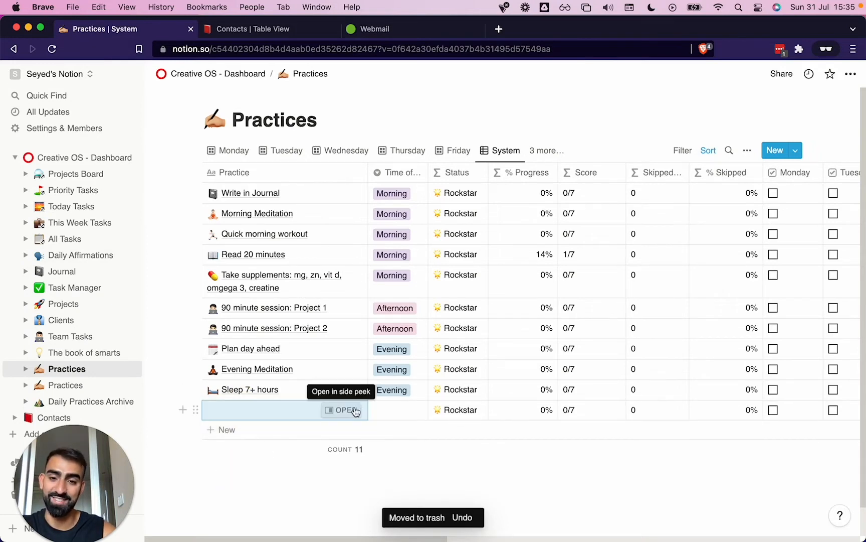
{"action": "left_click", "coordinate": [344, 410]}
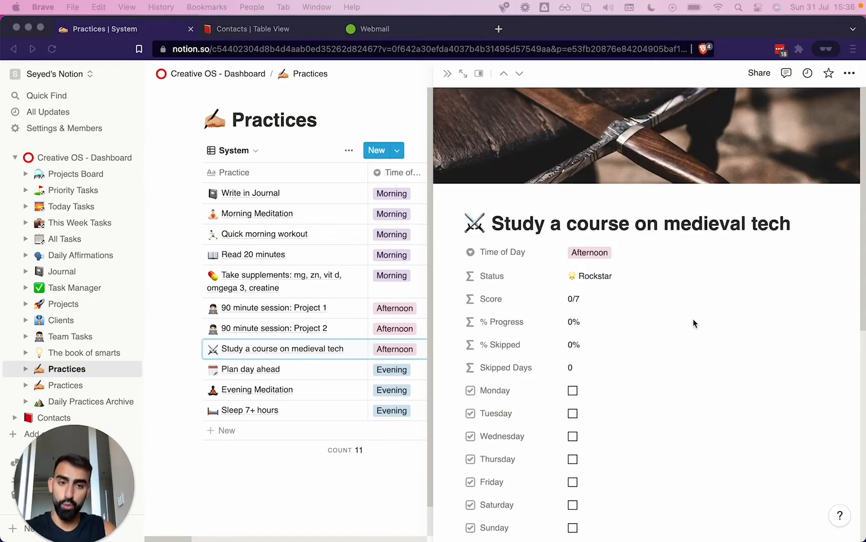
{"action": "scroll", "coordinate": [693, 318], "scroll_direction": "down", "scroll_amount": 10}
{"action": "left_click", "coordinate": [353, 499]}
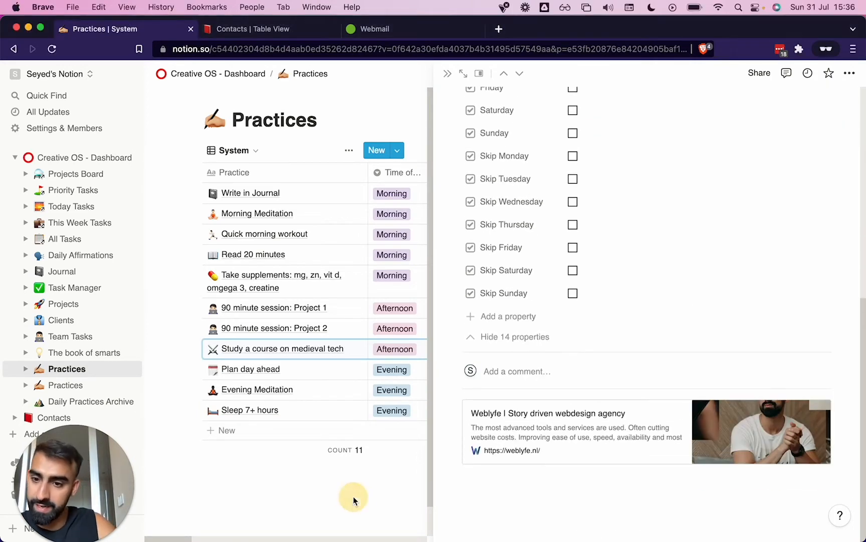
{"action": "left_click", "coordinate": [449, 74]}
Clear the Wednesday checkbox of "Read 20 minutes", leave Thursday unchecked for "Quick morning workout", and close the open practice page
{"action": "scroll", "coordinate": [615, 339], "scroll_direction": "right", "scroll_amount": 10}
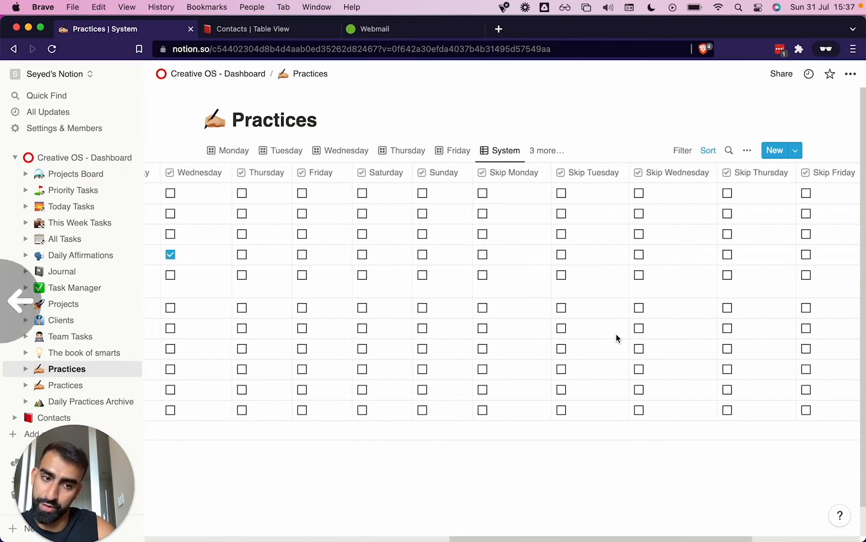
{"action": "left_click", "coordinate": [241, 243]}
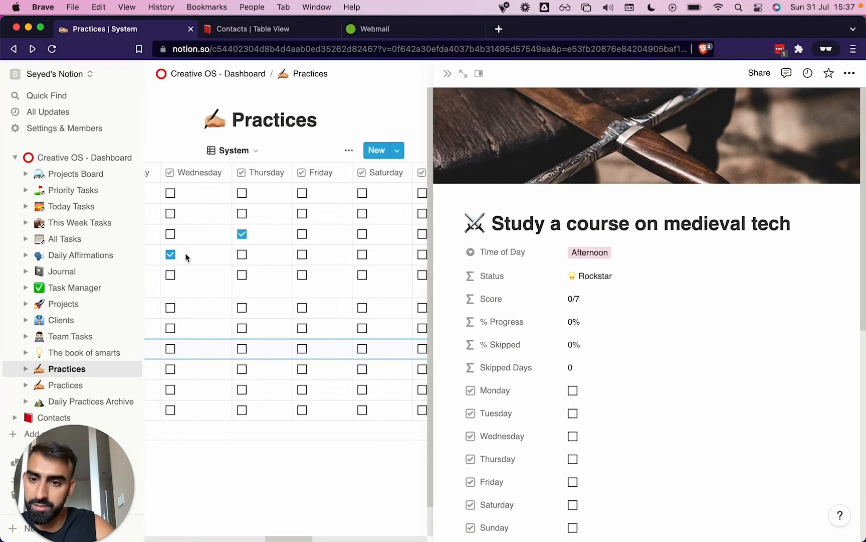
{"action": "left_click", "coordinate": [170, 254]}
{"action": "left_click", "coordinate": [241, 233]}
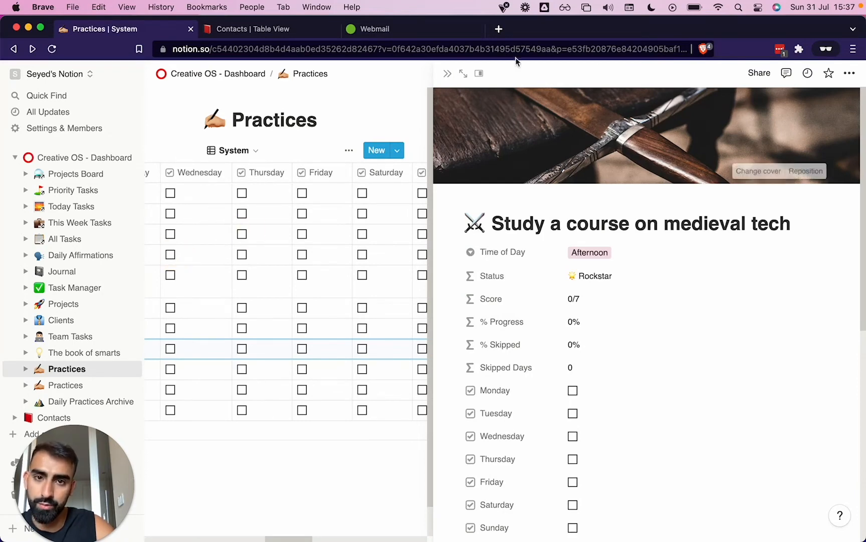
{"action": "left_click", "coordinate": [447, 73]}
{"action": "scroll", "coordinate": [351, 361], "scroll_direction": "left", "scroll_amount": 10}
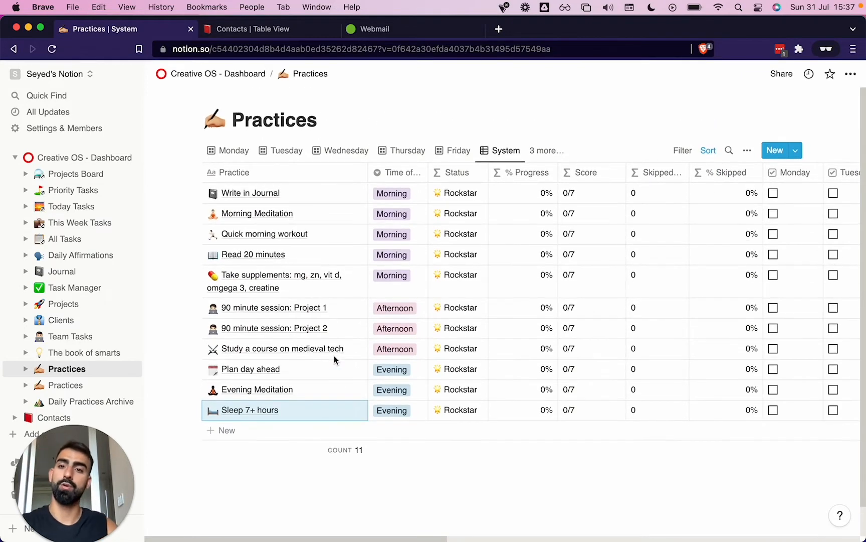
Return to the dashboard and delete the "Week: Monday 1st of August 2022" copy from Daily Practices
{"action": "left_click", "coordinate": [98, 158]}
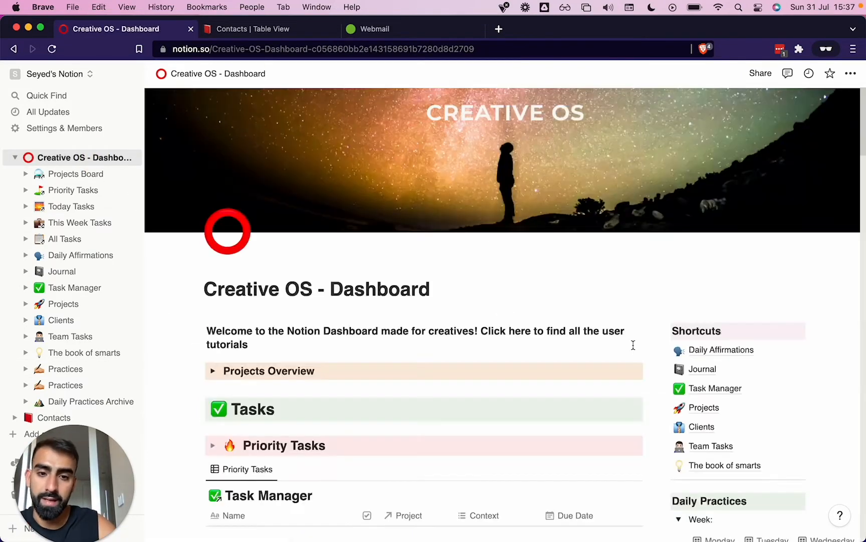
{"action": "scroll", "coordinate": [634, 345], "scroll_direction": "down", "scroll_amount": 8}
{"action": "scroll", "coordinate": [633, 345], "scroll_direction": "up", "scroll_amount": 2}
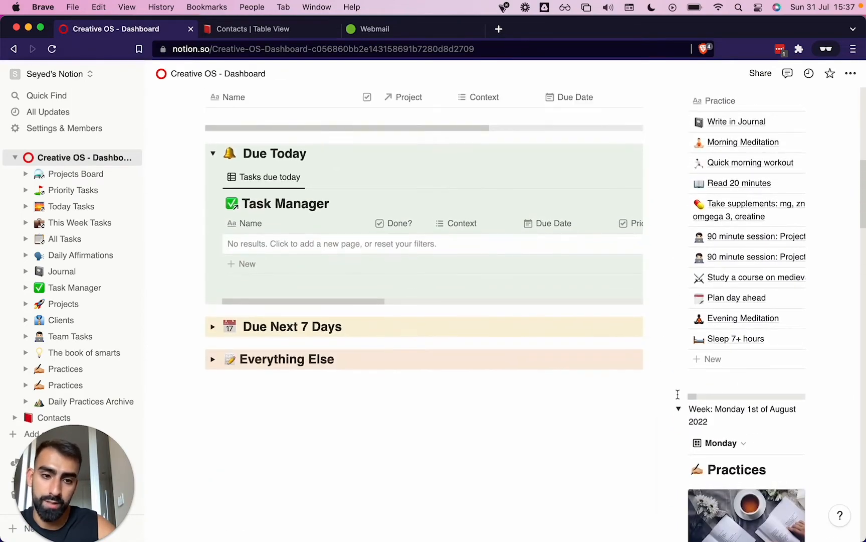
{"action": "left_click", "coordinate": [678, 409]}
{"action": "left_click", "coordinate": [664, 410]}
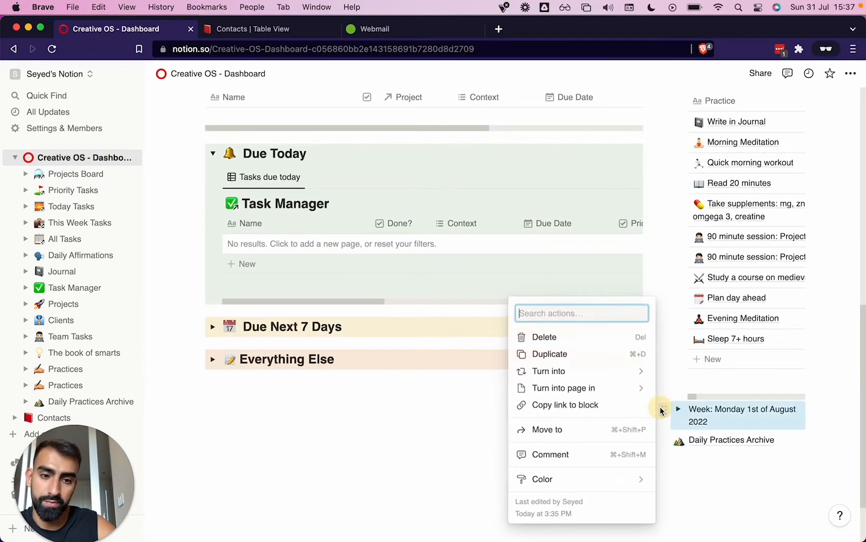
{"action": "left_click", "coordinate": [565, 337]}
Collapse and duplicate the template "Week:" toggle under Daily Practices, title the copy "Week: Week 1" and expand it
{"action": "scroll", "coordinate": [722, 342], "scroll_direction": "up", "scroll_amount": 8}
{"action": "scroll", "coordinate": [670, 291], "scroll_direction": "down", "scroll_amount": 3}
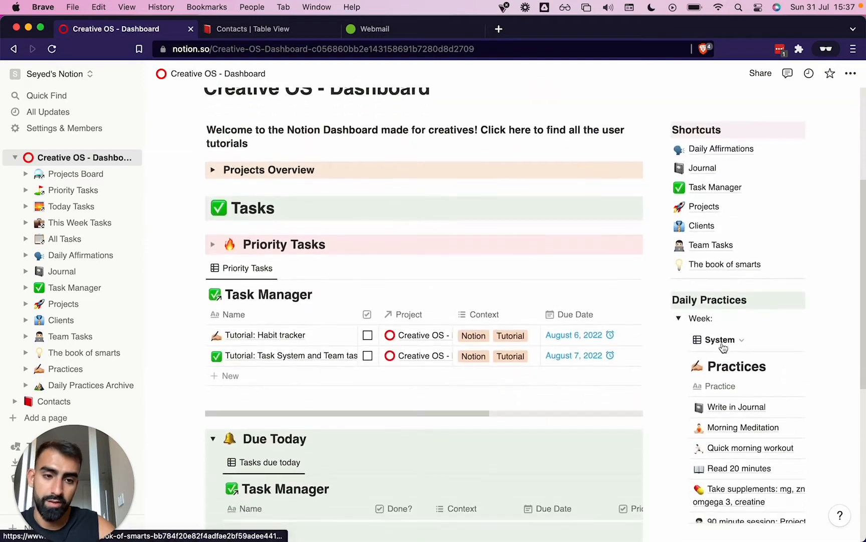
{"action": "left_click", "coordinate": [678, 277]}
{"action": "left_click", "coordinate": [664, 277]}
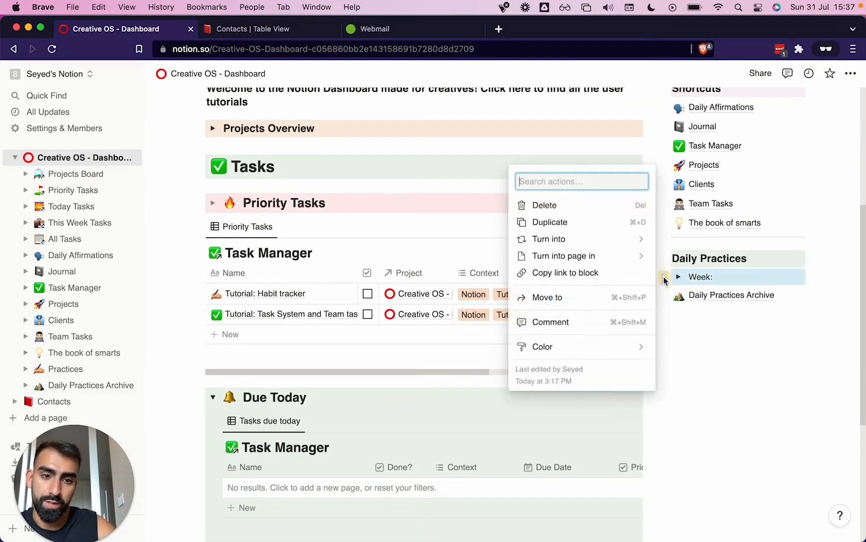
{"action": "left_click", "coordinate": [587, 226]}
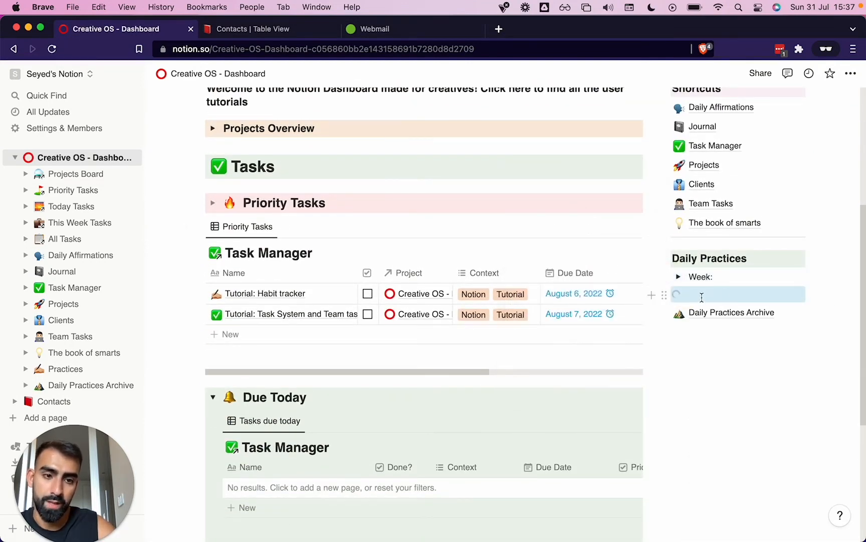
{"action": "left_click", "coordinate": [744, 295]}
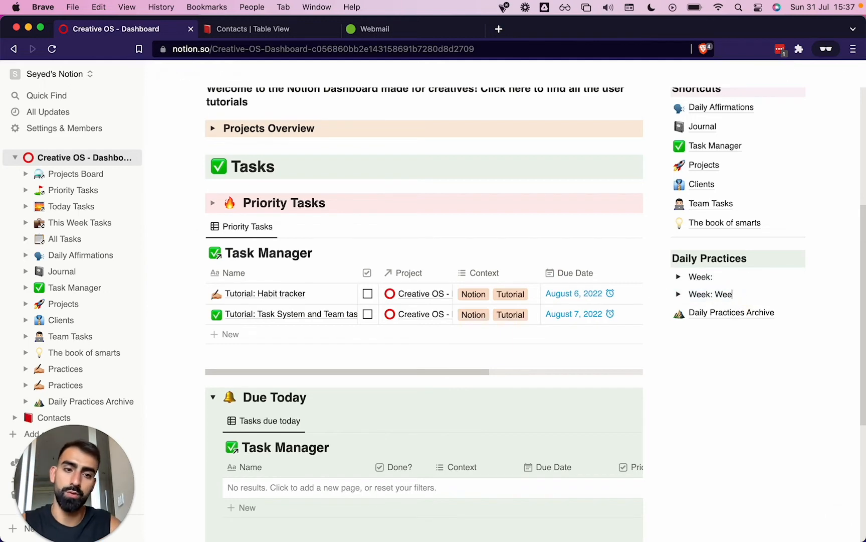
{"action": "left_click", "coordinate": [678, 294]}
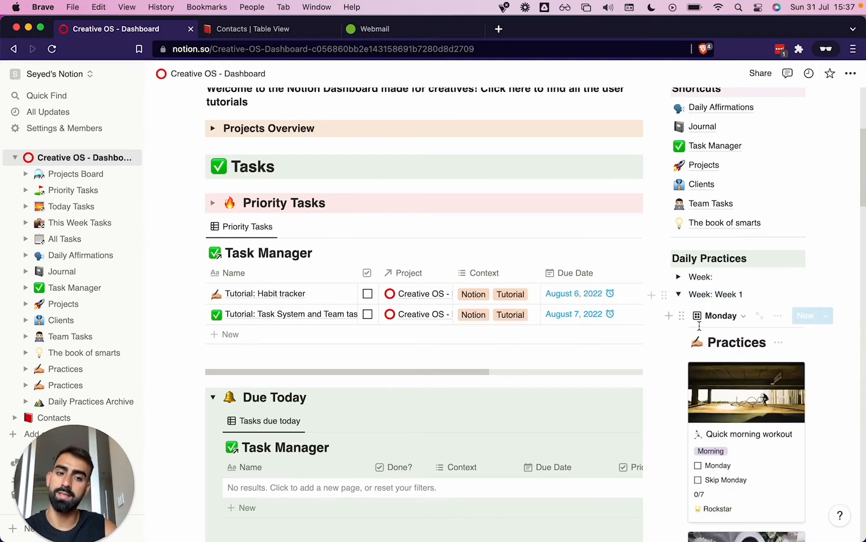
Check off Monday in the Week 1 practices for the morning workout, supplements, morning meditation and journal cards
{"action": "scroll", "coordinate": [701, 321], "scroll_direction": "down", "scroll_amount": 5}
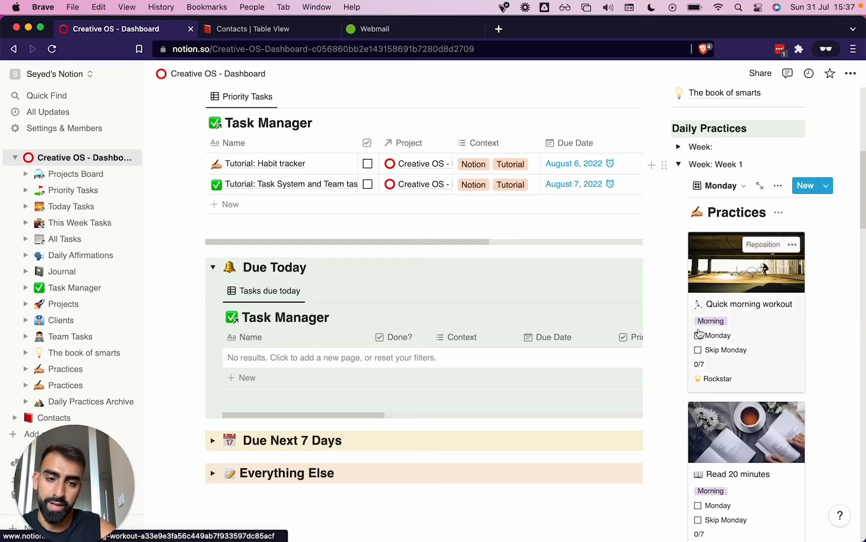
{"action": "scroll", "coordinate": [700, 334], "scroll_direction": "down", "scroll_amount": 2}
{"action": "left_click", "coordinate": [699, 281]}
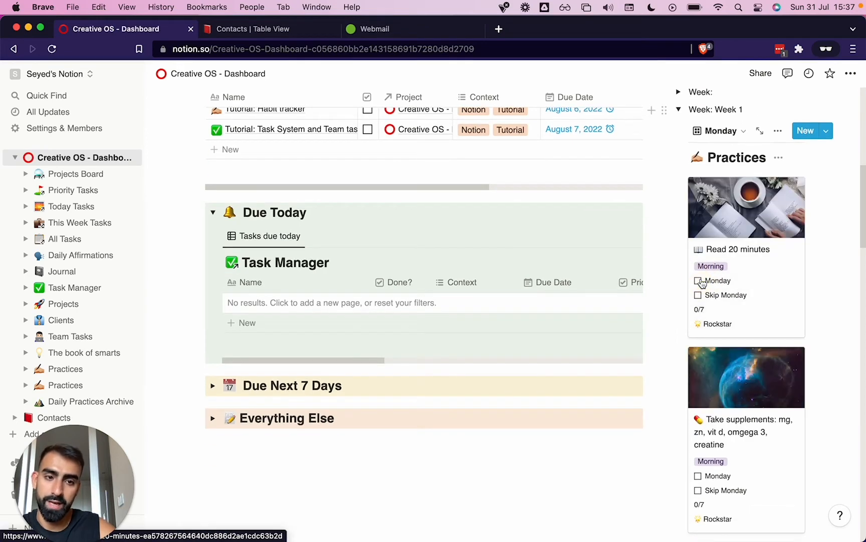
{"action": "scroll", "coordinate": [701, 326], "scroll_direction": "down", "scroll_amount": 4}
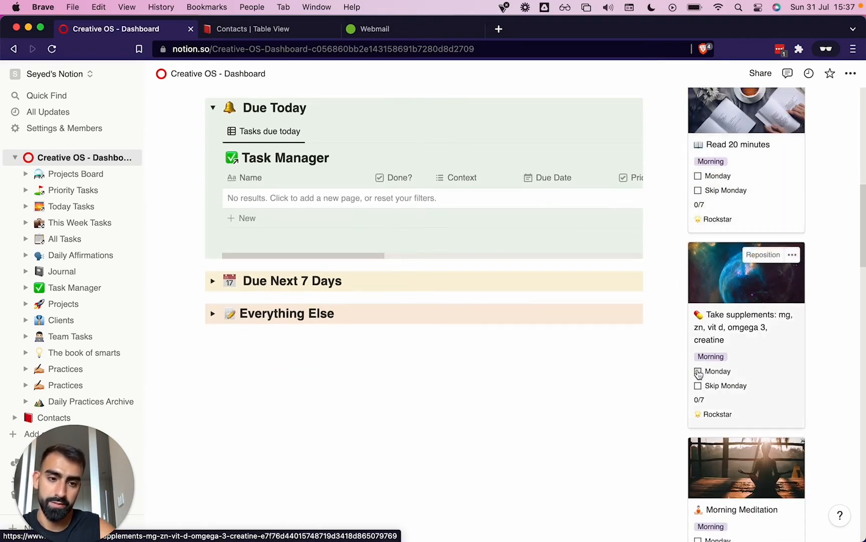
{"action": "left_click", "coordinate": [698, 372]}
{"action": "scroll", "coordinate": [702, 326], "scroll_direction": "down", "scroll_amount": 3}
{"action": "left_click", "coordinate": [699, 257]}
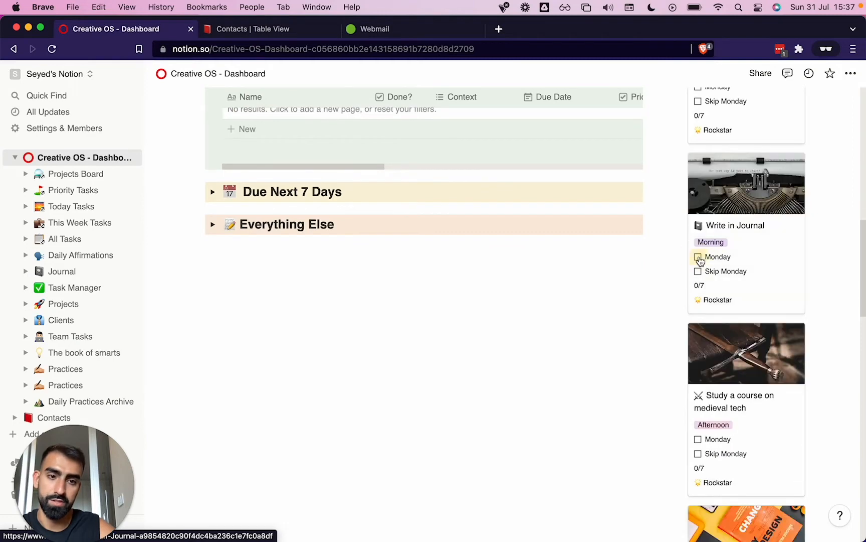
{"action": "left_click", "coordinate": [698, 257]}
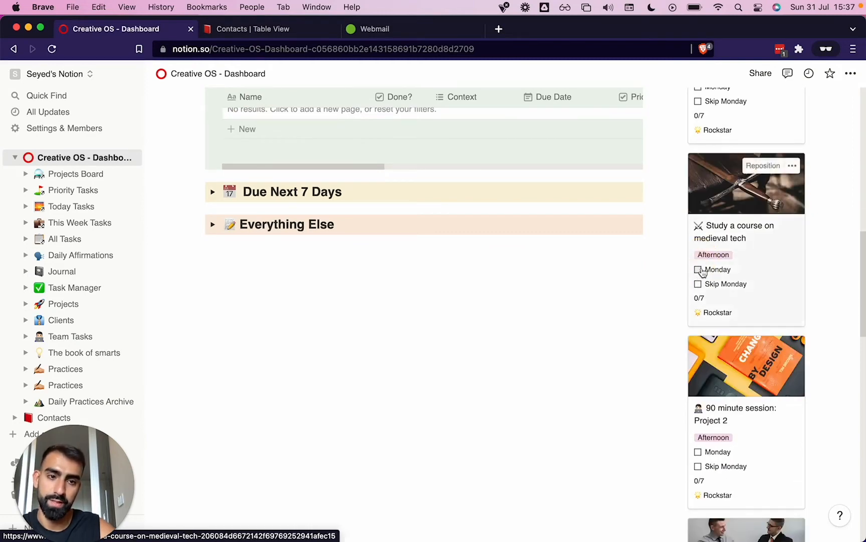
Open the "Study a course on medieval tech" practice, follow its Weblyfe bookmark, and return to review the practice's properties
{"action": "left_click", "coordinate": [729, 181]}
{"action": "scroll", "coordinate": [447, 264], "scroll_direction": "down", "scroll_amount": 10}
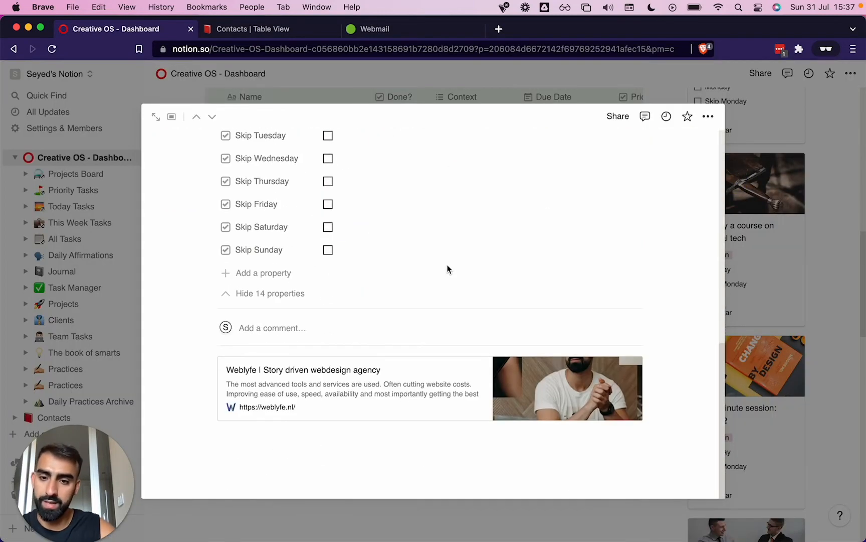
{"action": "left_click", "coordinate": [318, 411]}
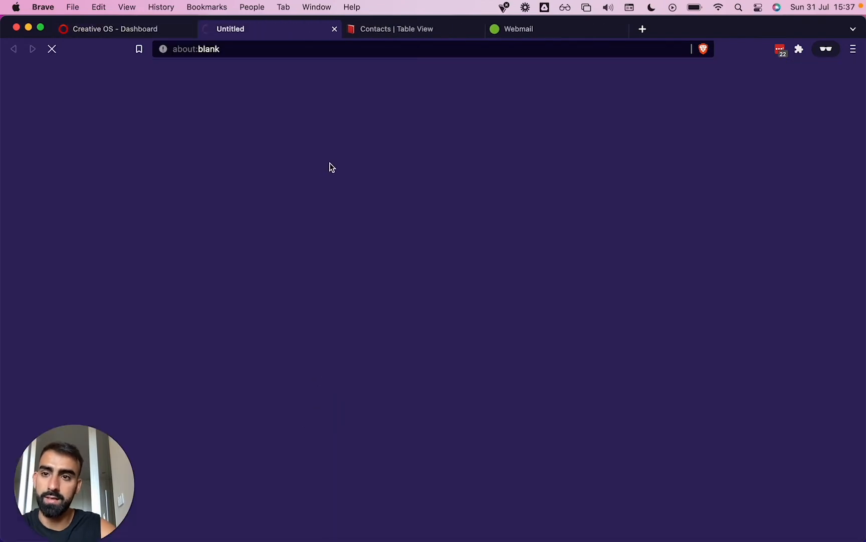
{"action": "left_click", "coordinate": [131, 30]}
{"action": "left_click", "coordinate": [279, 464]}
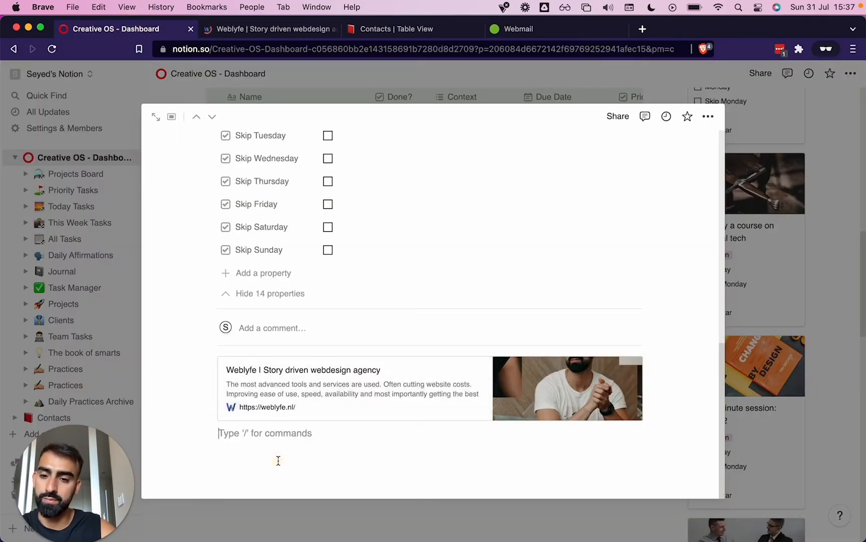
{"action": "scroll", "coordinate": [278, 460], "scroll_direction": "up", "scroll_amount": 1}
{"action": "scroll", "coordinate": [278, 460], "scroll_direction": "up", "scroll_amount": 10}
{"action": "scroll", "coordinate": [278, 460], "scroll_direction": "down", "scroll_amount": 3}
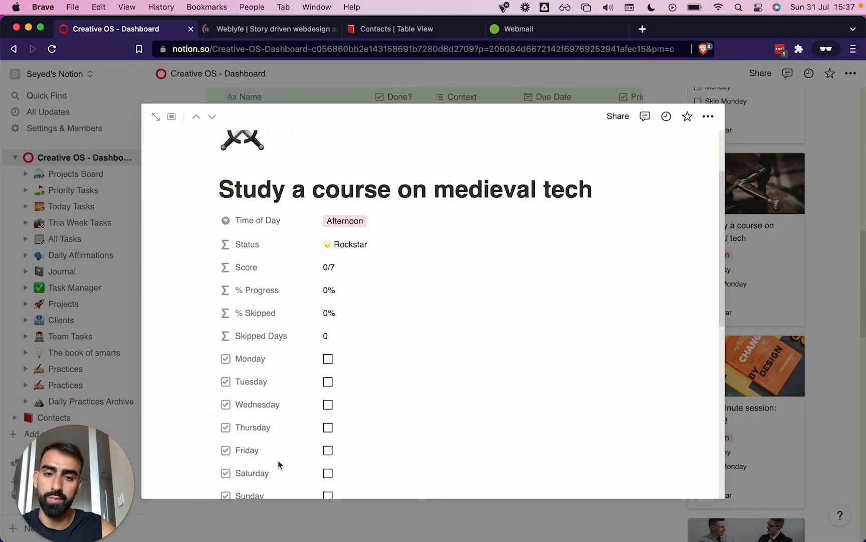
{"action": "scroll", "coordinate": [278, 460], "scroll_direction": "up", "scroll_amount": 3}
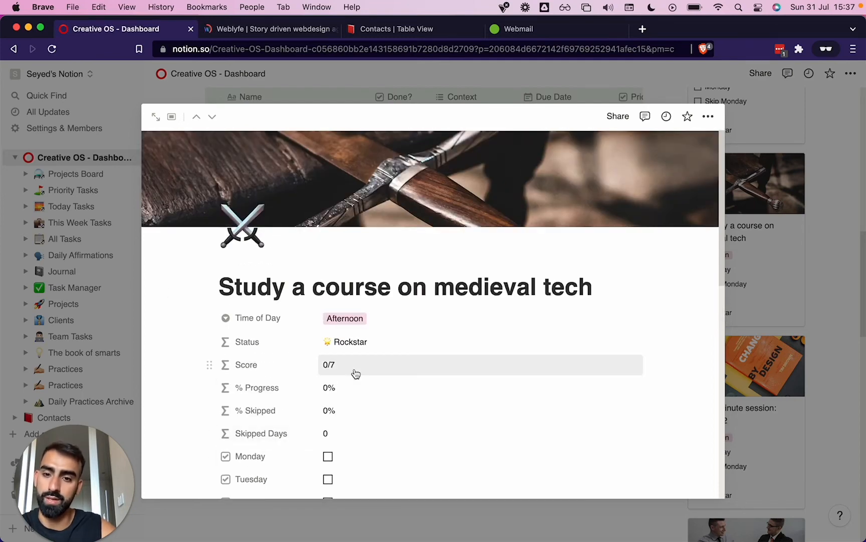
Add a new property to the "Study a course on medieval tech" practice and change its type to Date
{"action": "scroll", "coordinate": [351, 373], "scroll_direction": "down", "scroll_amount": 10}
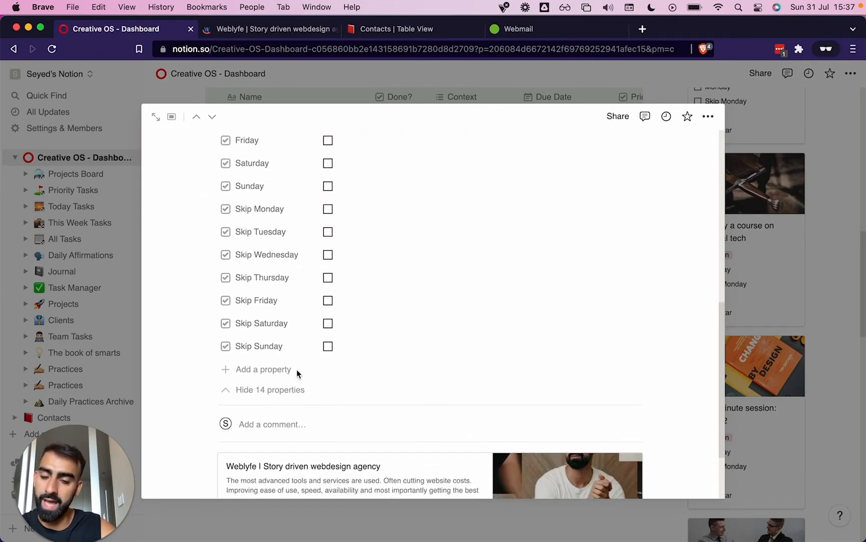
{"action": "left_click", "coordinate": [281, 370]}
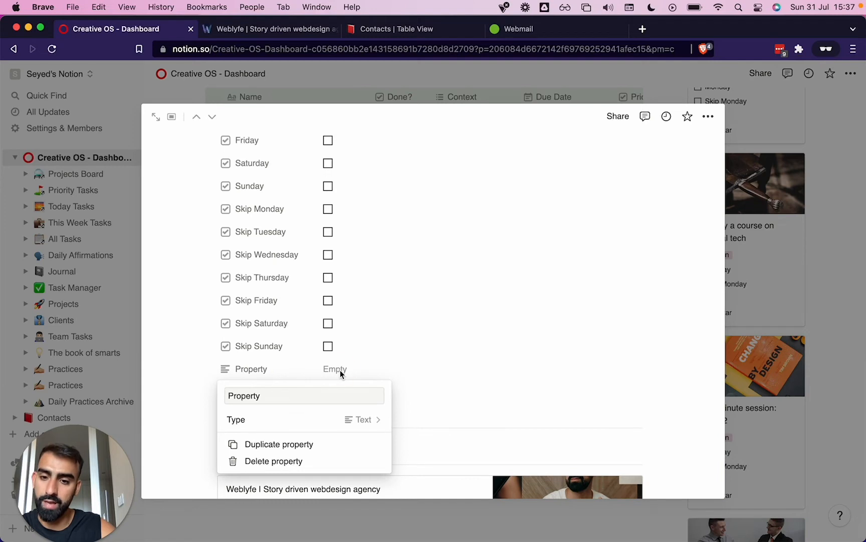
{"action": "left_click", "coordinate": [340, 370]}
{"action": "left_click", "coordinate": [210, 370]}
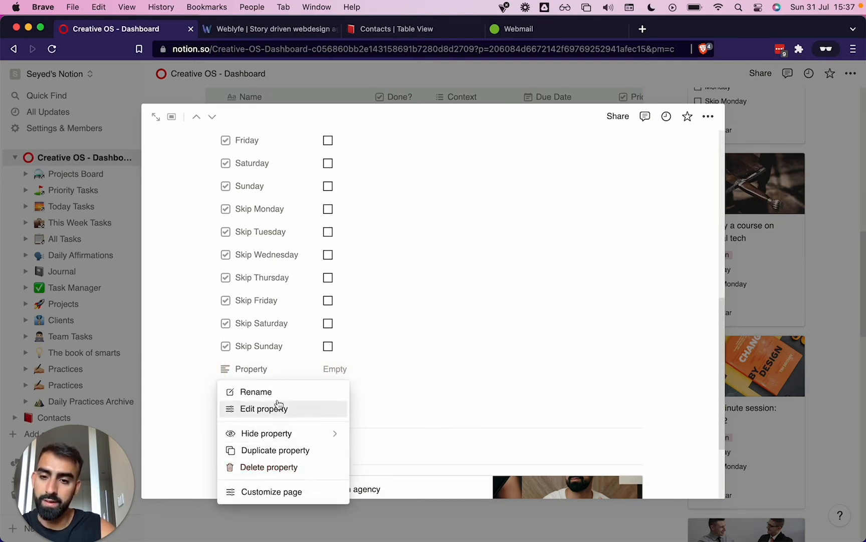
{"action": "left_click", "coordinate": [264, 370]}
{"action": "left_click", "coordinate": [260, 369]}
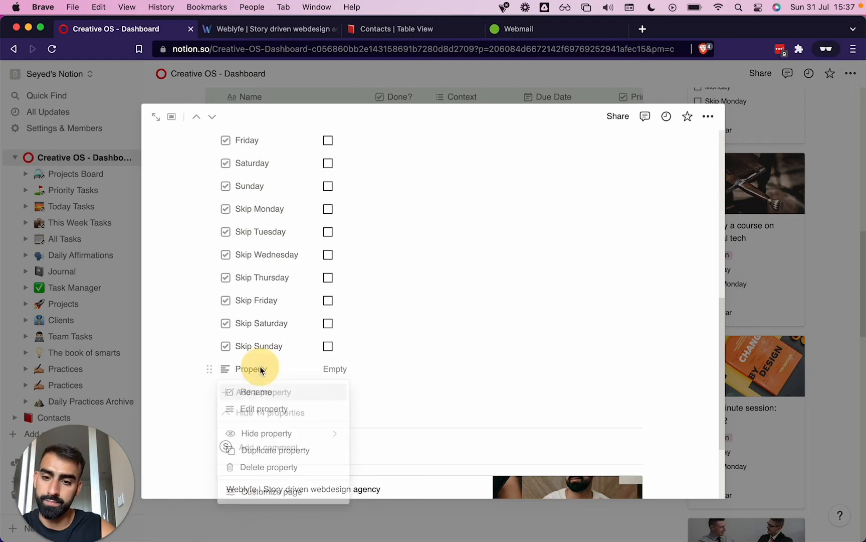
{"action": "left_click", "coordinate": [261, 412]}
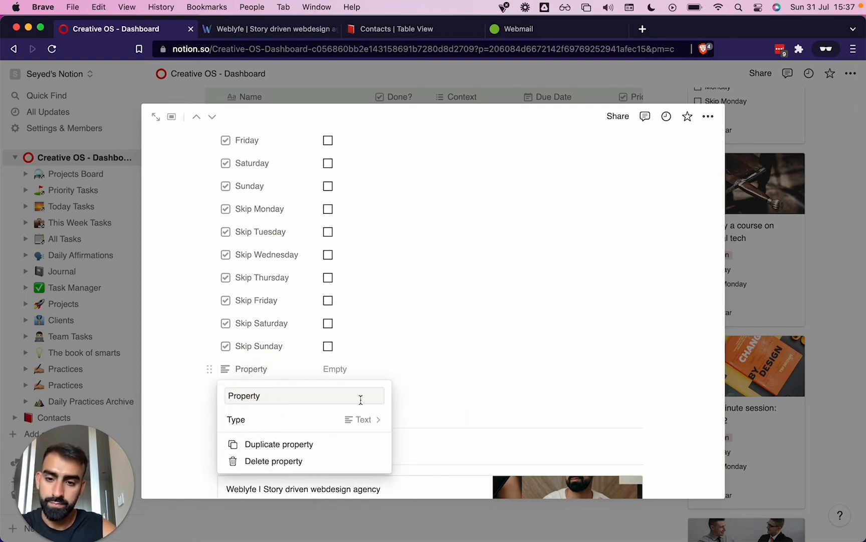
{"action": "left_click", "coordinate": [325, 418]}
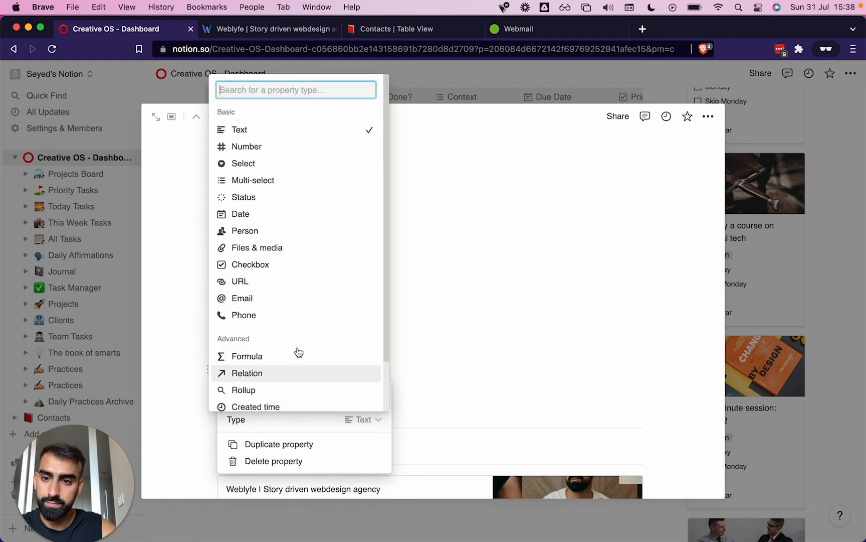
{"action": "left_click", "coordinate": [262, 213]}
{"action": "left_click", "coordinate": [348, 373]}
Rename the new date property "Date Worked on", set it to July 31, 2022, and close the practice page
{"action": "left_click", "coordinate": [281, 367]}
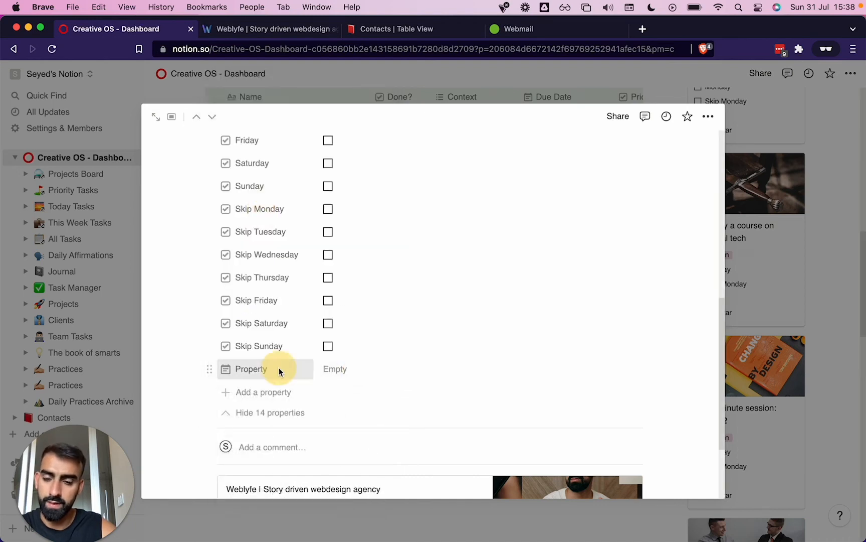
{"action": "left_click", "coordinate": [266, 392]}
{"action": "type", "text": "Date Worked on"}
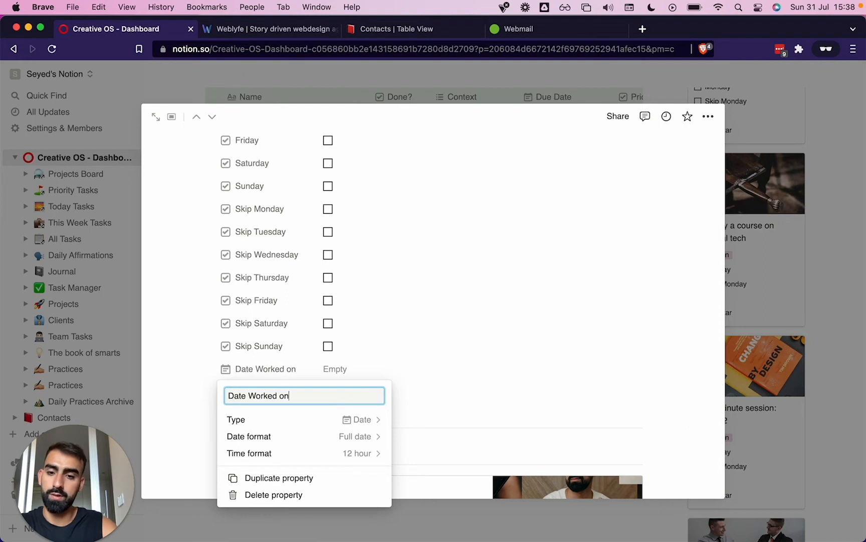
{"action": "left_click", "coordinate": [474, 350]}
{"action": "left_click", "coordinate": [353, 373]}
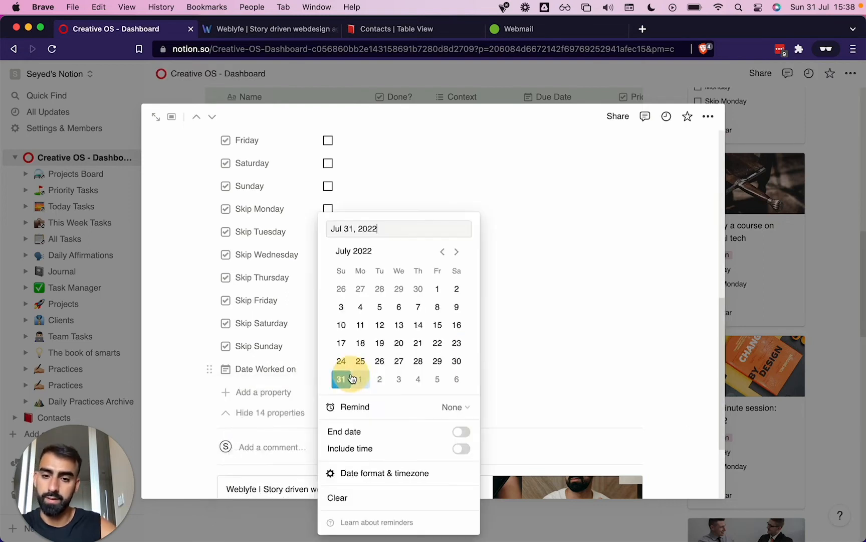
{"action": "left_click", "coordinate": [341, 379]}
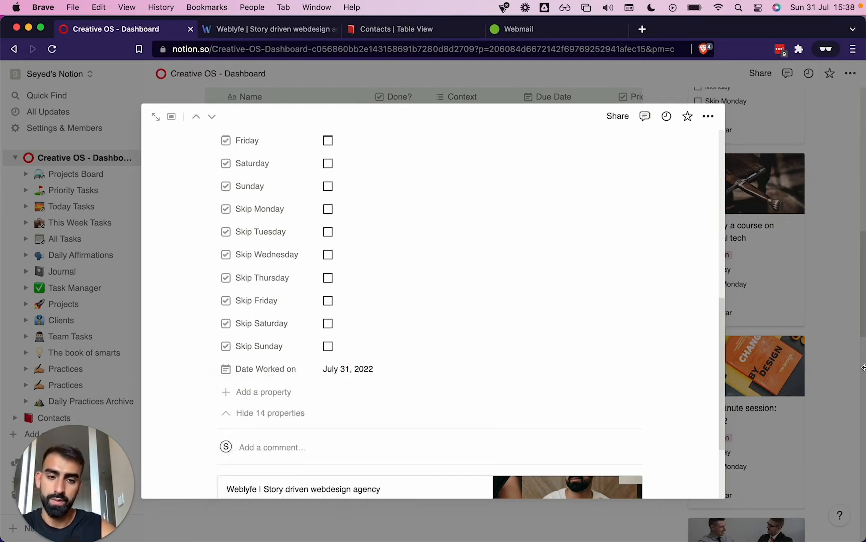
{"action": "scroll", "coordinate": [615, 358], "scroll_direction": "up", "scroll_amount": 10}
{"action": "left_click", "coordinate": [821, 285]}
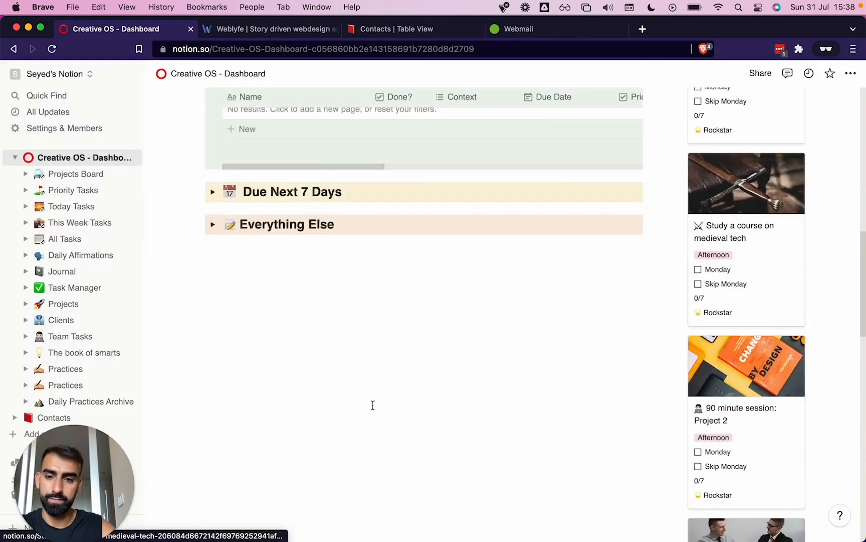
Check off Monday for "Study a course on medieval tech" and skip Monday for "Read 20 minutes" and "90 minute session: Project 2"
{"action": "scroll", "coordinate": [372, 405], "scroll_direction": "down", "scroll_amount": 4}
{"action": "scroll", "coordinate": [372, 405], "scroll_direction": "up", "scroll_amount": 6}
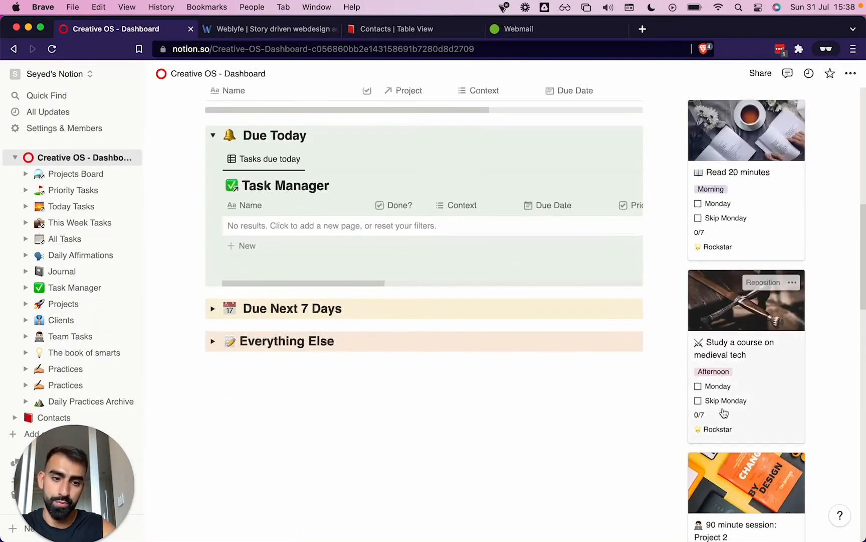
{"action": "left_click", "coordinate": [698, 386]}
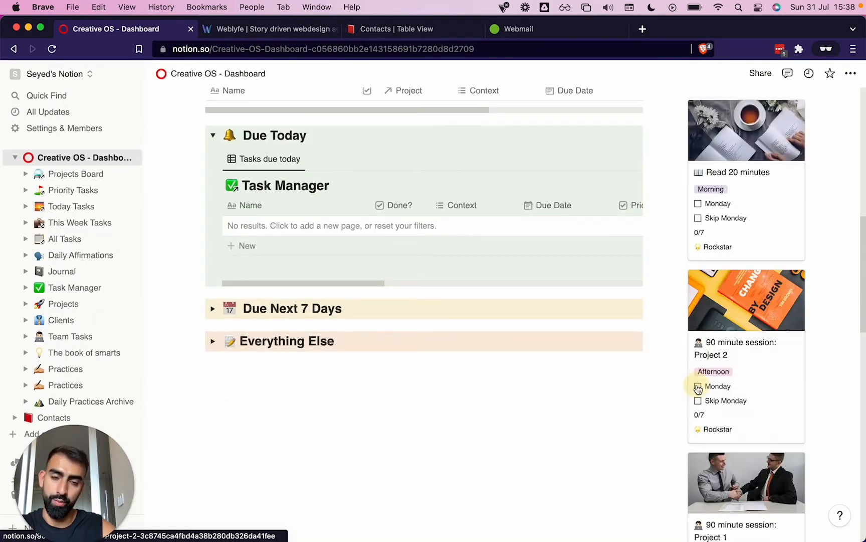
{"action": "left_click", "coordinate": [698, 220]}
{"action": "left_click", "coordinate": [698, 232]}
Check off Monday for "90 minute session: Project 1", "Plan day ahead", "Sleep 7+ hours" and "Evening Meditation"
{"action": "left_click", "coordinate": [698, 216]}
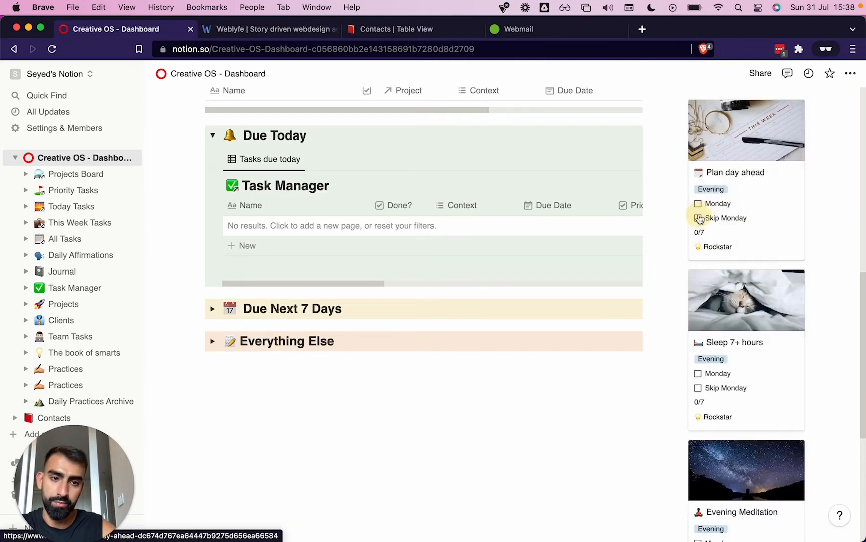
{"action": "left_click", "coordinate": [698, 203]}
{"action": "left_click", "coordinate": [698, 203]}
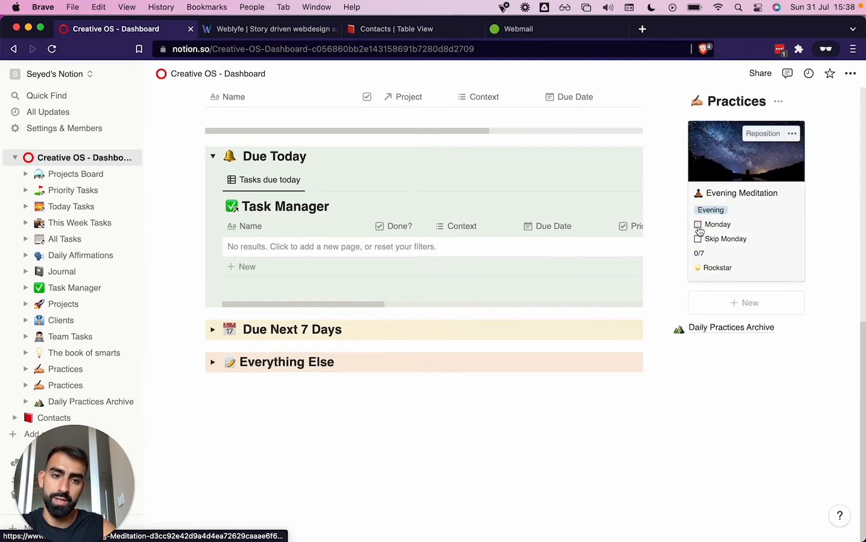
{"action": "left_click", "coordinate": [698, 222]}
Switch the Week 1 practices gallery to the Tuesday view
{"action": "scroll", "coordinate": [699, 226], "scroll_direction": "up", "scroll_amount": 5}
{"action": "left_click", "coordinate": [735, 257]}
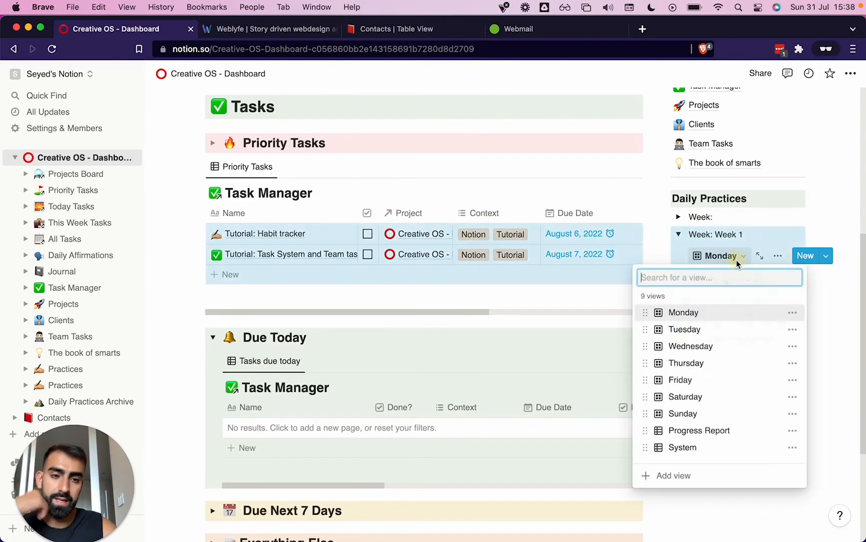
{"action": "left_click", "coordinate": [691, 329]}
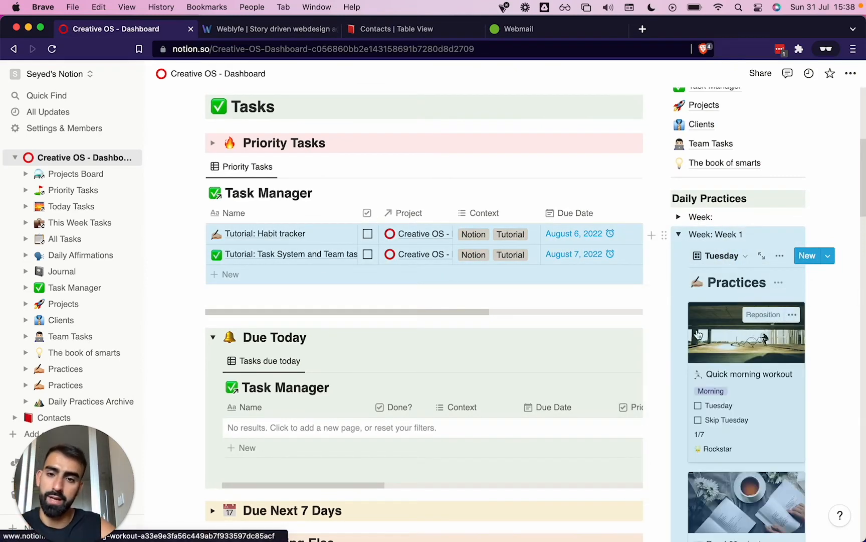
Open the Journal from the dashboard shortcuts and return to the dashboard
{"action": "scroll", "coordinate": [325, 287], "scroll_direction": "up", "scroll_amount": 5}
{"action": "scroll", "coordinate": [324, 281], "scroll_direction": "down", "scroll_amount": 2}
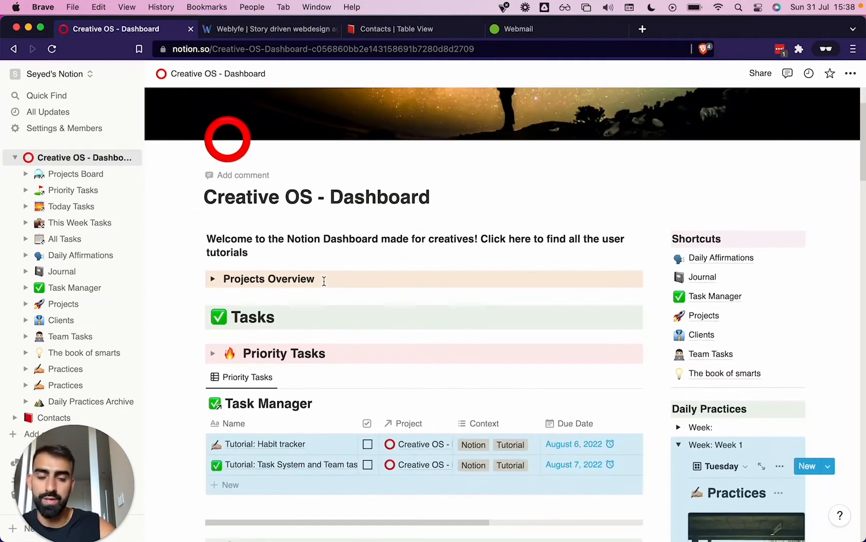
{"action": "left_click", "coordinate": [710, 277]}
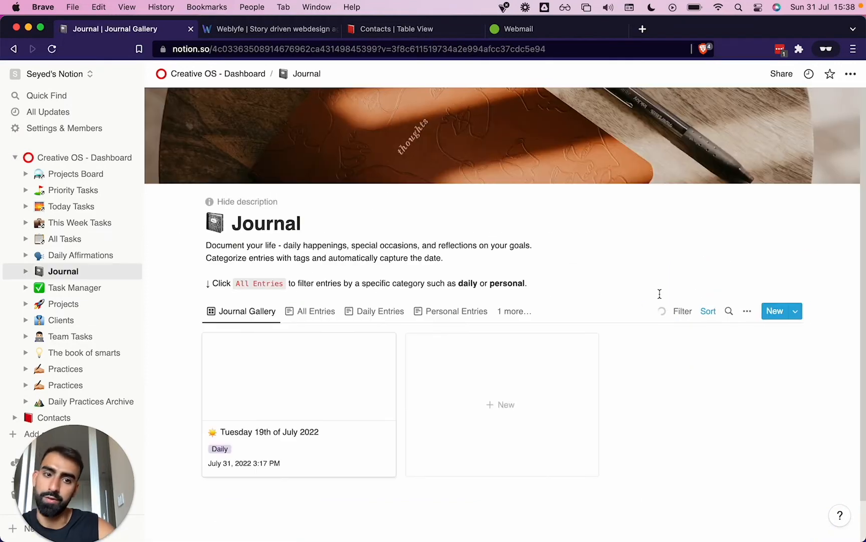
{"action": "scroll", "coordinate": [468, 313], "scroll_direction": "left", "scroll_amount": 5}
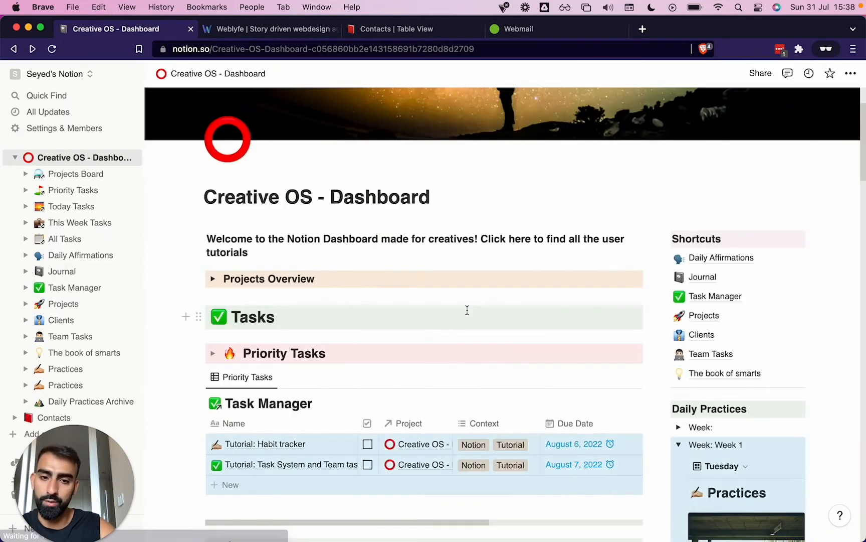
Check off or skip Tuesday for the practices from "Quick morning workout" through "90 minute session: Project 2", closing the accidentally opened supplements page
{"action": "scroll", "coordinate": [467, 311], "scroll_direction": "down", "scroll_amount": 5}
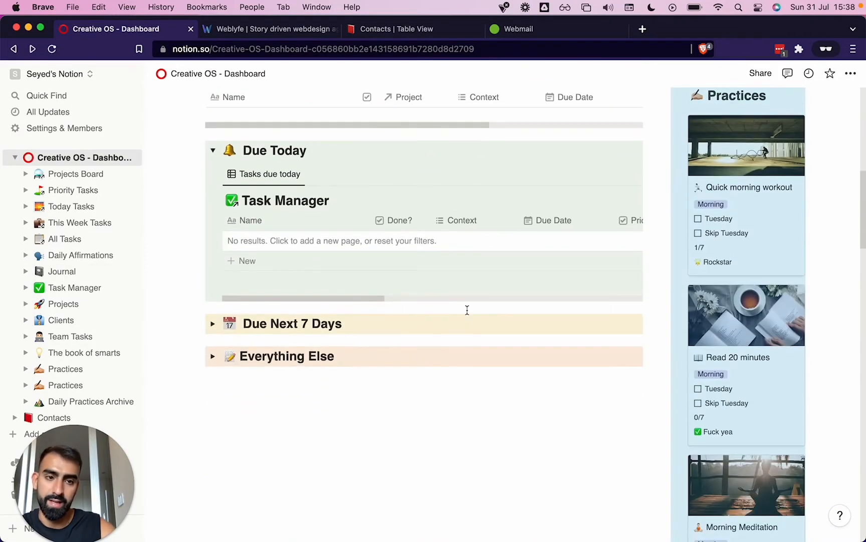
{"action": "scroll", "coordinate": [704, 223], "scroll_direction": "down", "scroll_amount": 10}
{"action": "left_click", "coordinate": [698, 219]}
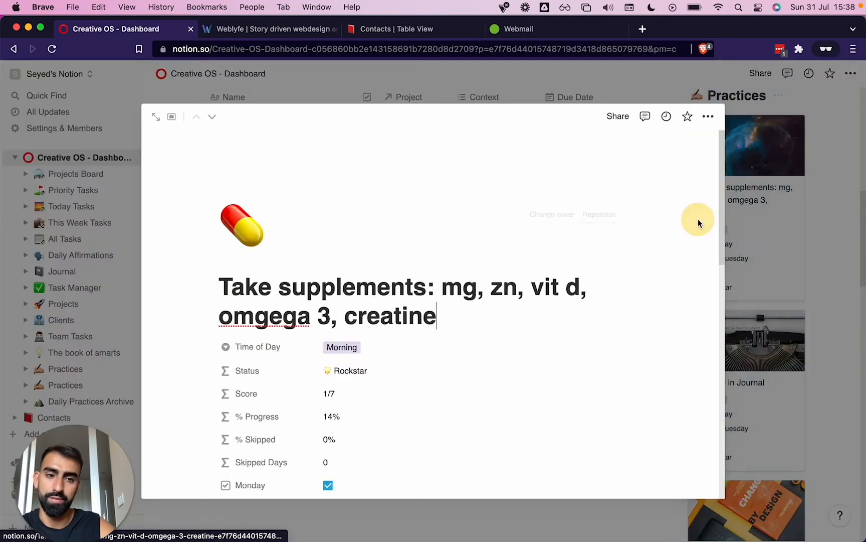
{"action": "left_click", "coordinate": [817, 232]}
{"action": "scroll", "coordinate": [700, 248], "scroll_direction": "down", "scroll_amount": 7}
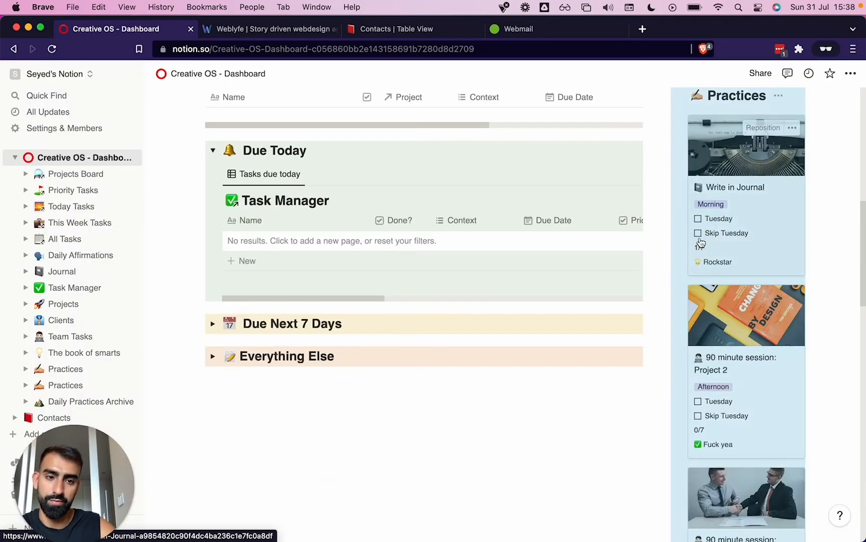
{"action": "left_click", "coordinate": [699, 233]}
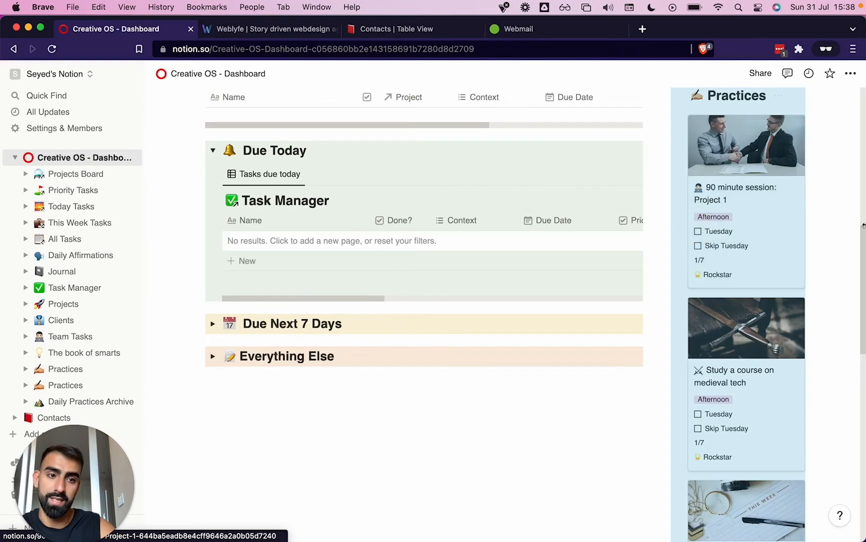
Narrow the dashboard's browser window to about a third of the screen width
{"action": "left_click_drag", "start_coordinate": [865, 223], "coordinate": [87, 274]}
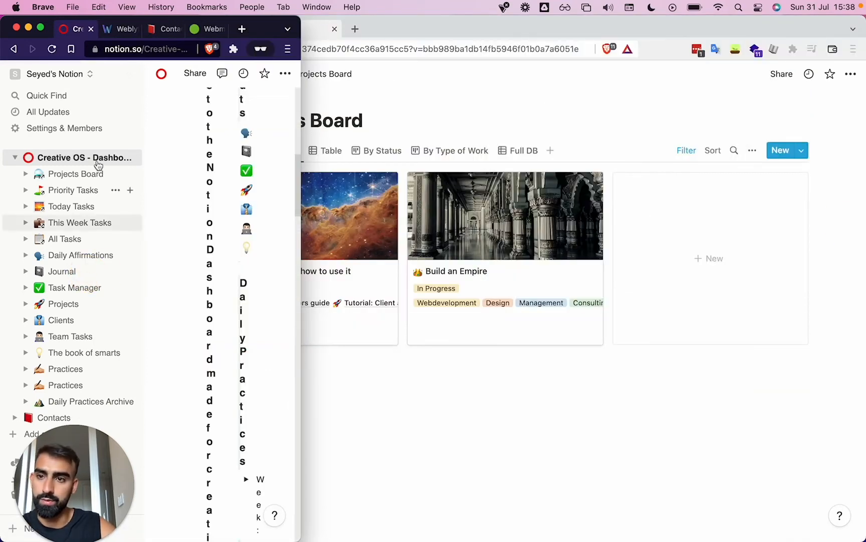
Open the weekly Practices page beneath the dashboard and look through its Tuesday cards
{"action": "left_click", "coordinate": [134, 74]}
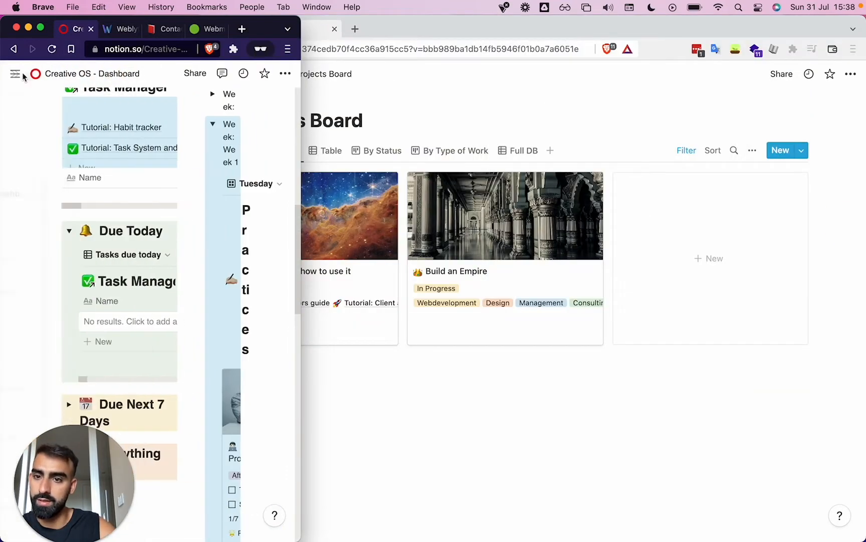
{"action": "left_click", "coordinate": [14, 74]}
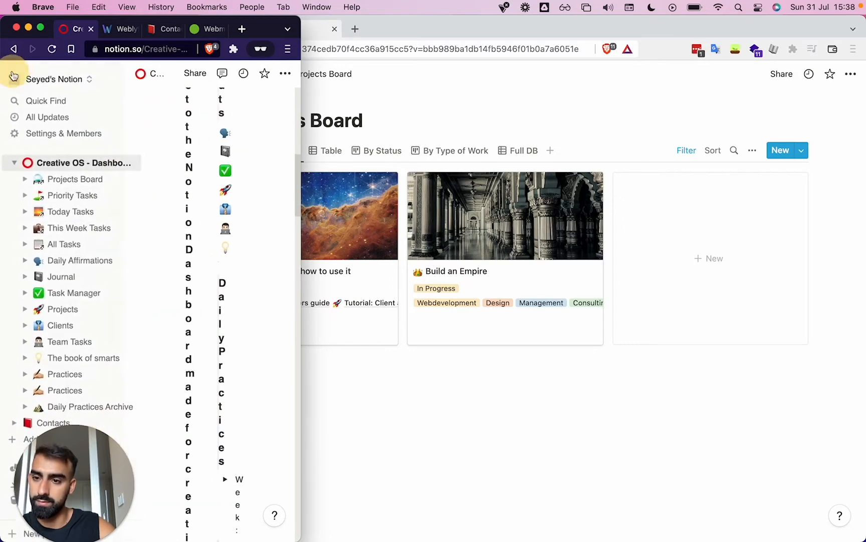
{"action": "left_click", "coordinate": [52, 384]}
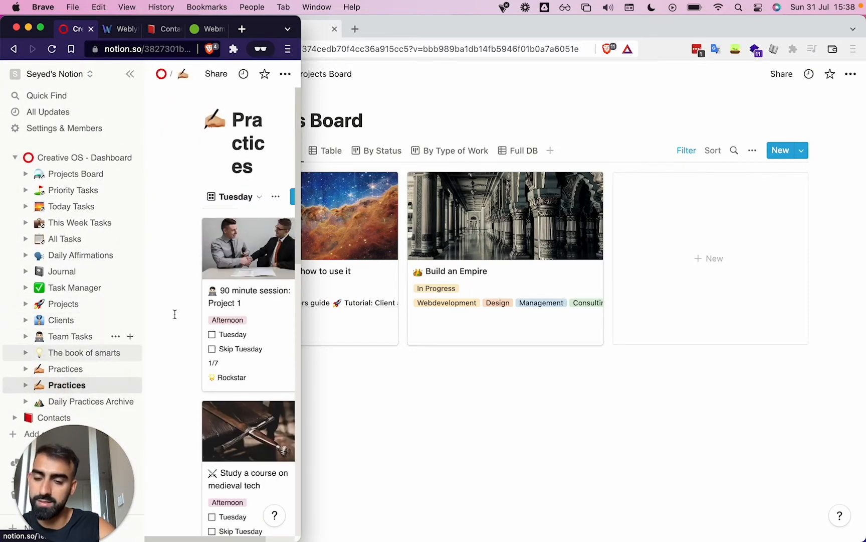
{"action": "left_click", "coordinate": [129, 76]}
{"action": "scroll", "coordinate": [145, 316], "scroll_direction": "down", "scroll_amount": 8}
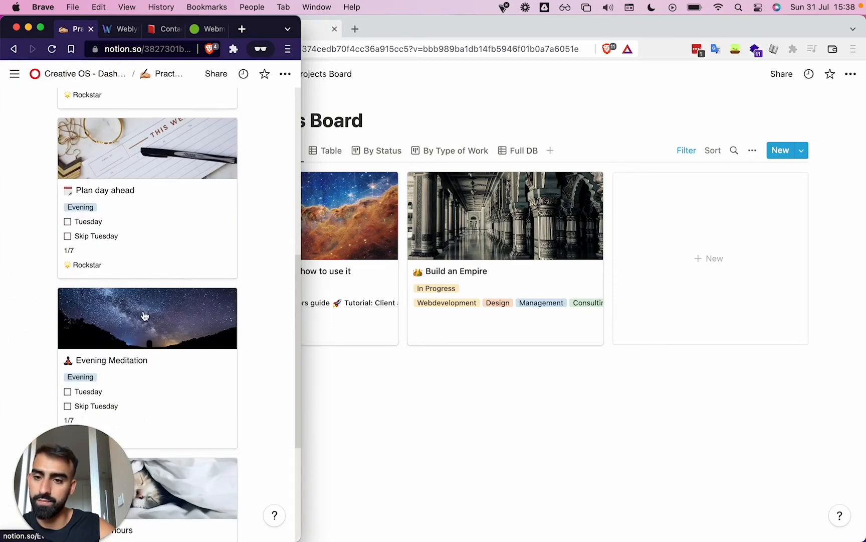
{"action": "scroll", "coordinate": [145, 316], "scroll_direction": "up", "scroll_amount": 8}
{"action": "scroll", "coordinate": [145, 316], "scroll_direction": "down", "scroll_amount": 3}
{"action": "scroll", "coordinate": [145, 316], "scroll_direction": "up", "scroll_amount": 4}
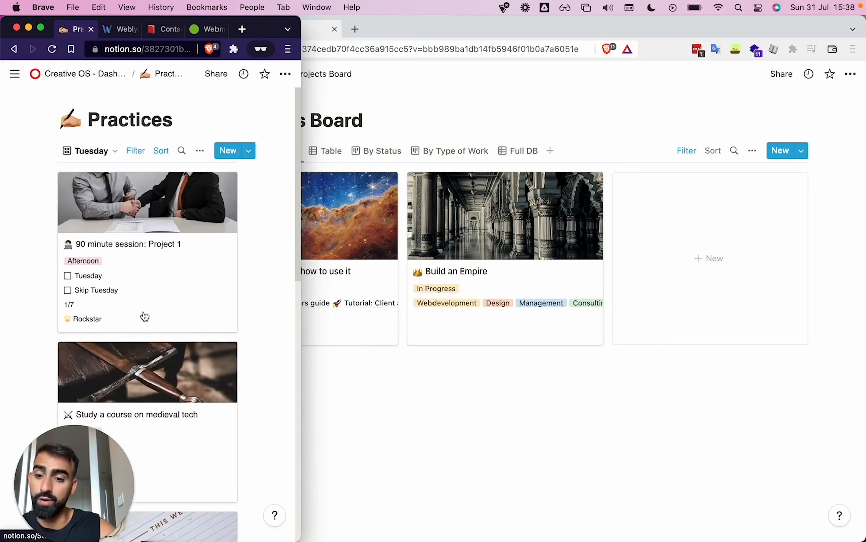
Return to the dashboard, reopen the weekly Practices page, and expand the browser window to the full screen width
{"action": "left_click", "coordinate": [15, 74]}
{"action": "left_click", "coordinate": [86, 161]}
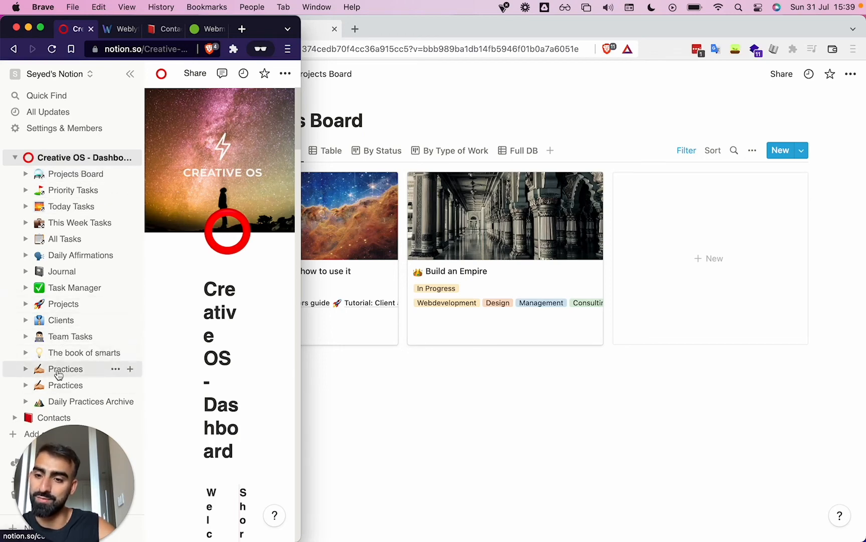
{"action": "left_click", "coordinate": [63, 371]}
{"action": "left_click", "coordinate": [129, 74]}
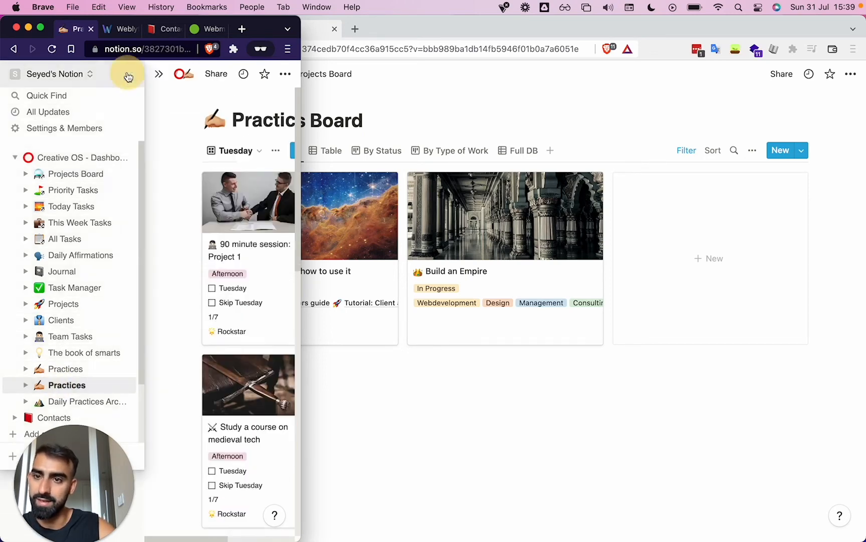
{"action": "scroll", "coordinate": [113, 347], "scroll_direction": "down", "scroll_amount": 10}
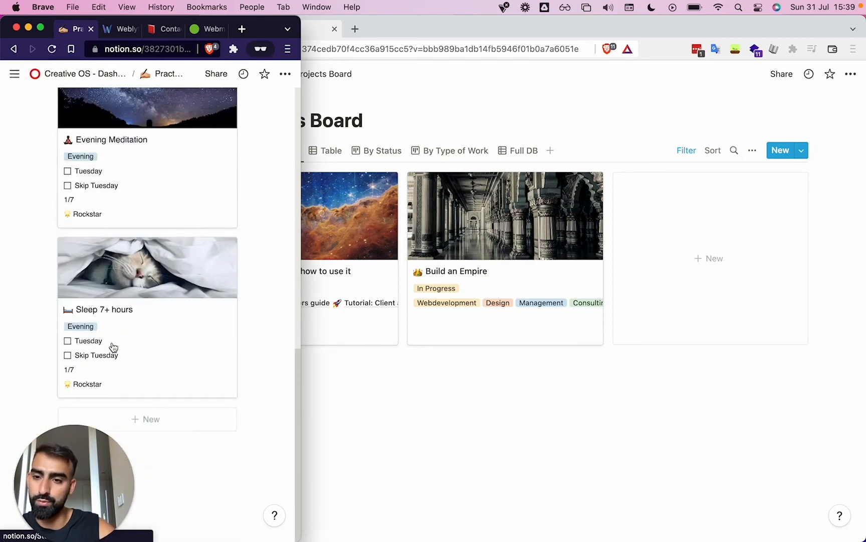
{"action": "key", "text": "ctrl+alt+Return"}
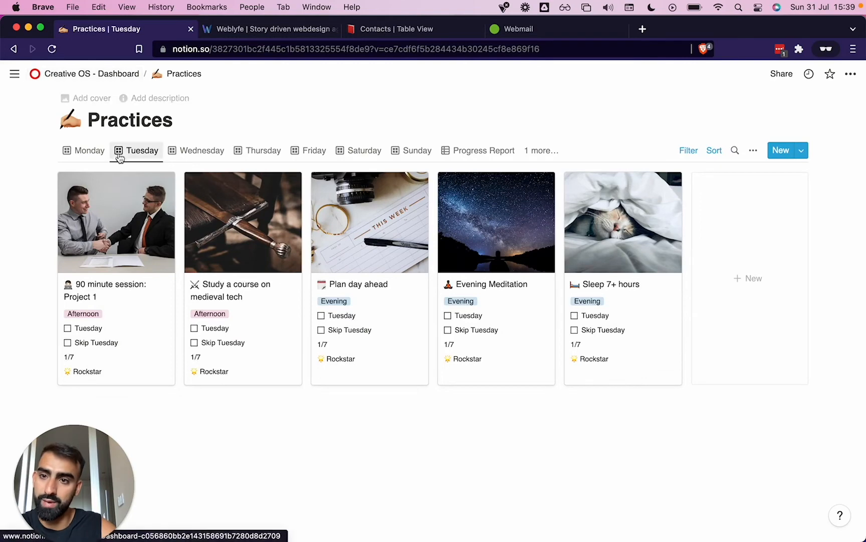
Rename the weekly Practices page containing the Tuesday gallery as "Week 1"
{"action": "mouse_move", "coordinate": [14, 74]}
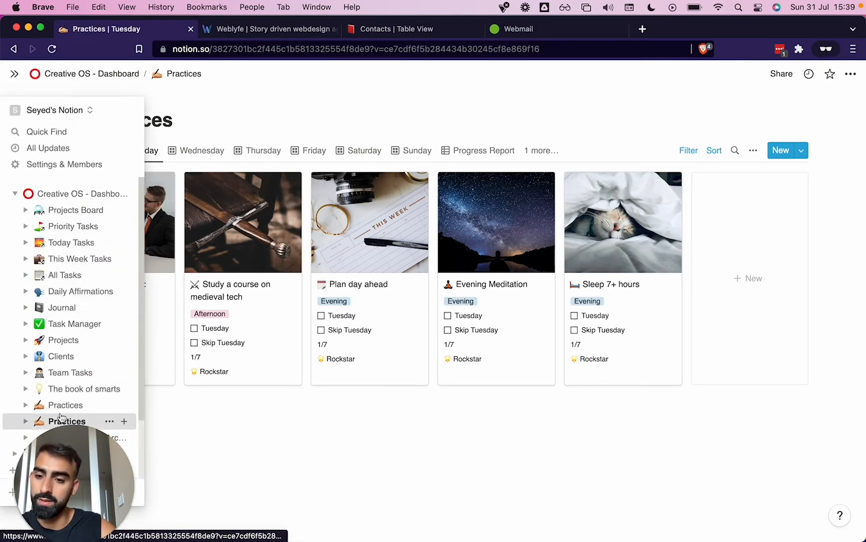
{"action": "double_click", "coordinate": [143, 119]}
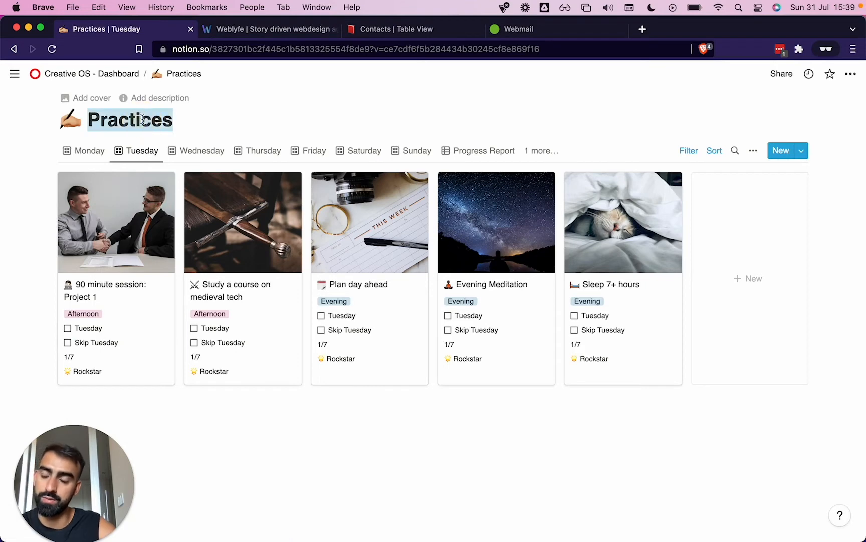
{"action": "type", "text": "Week 1"}
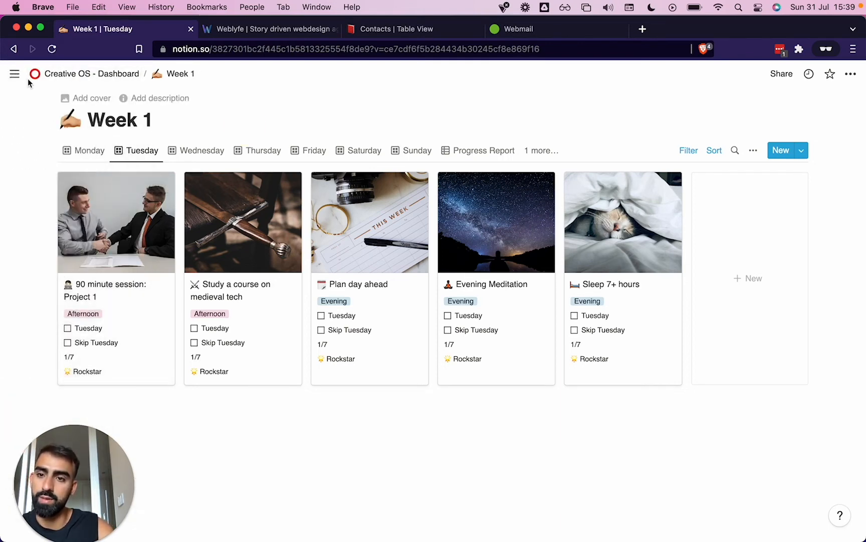
Open the original Practices database that holds the unchecked template and rename it "Daily Habits"
{"action": "left_click", "coordinate": [56, 76]}
{"action": "left_click", "coordinate": [12, 76]}
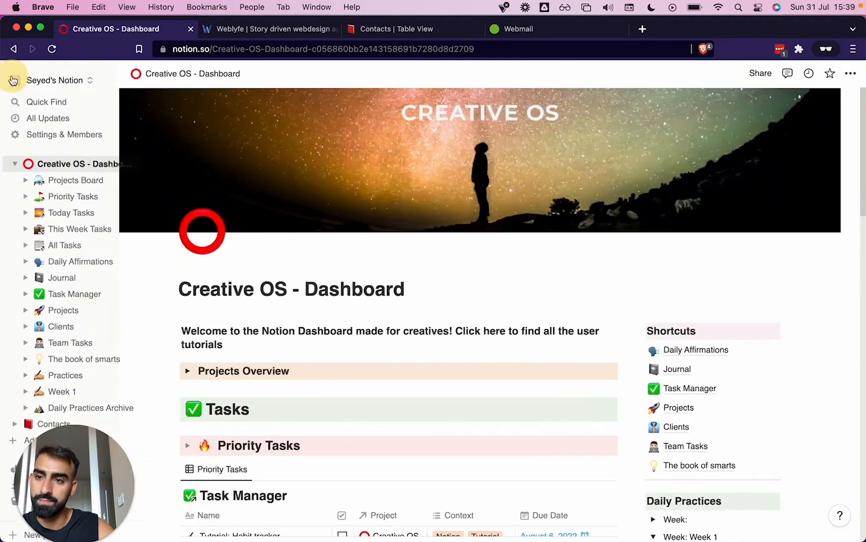
{"action": "left_click", "coordinate": [57, 370]}
{"action": "double_click", "coordinate": [306, 122]}
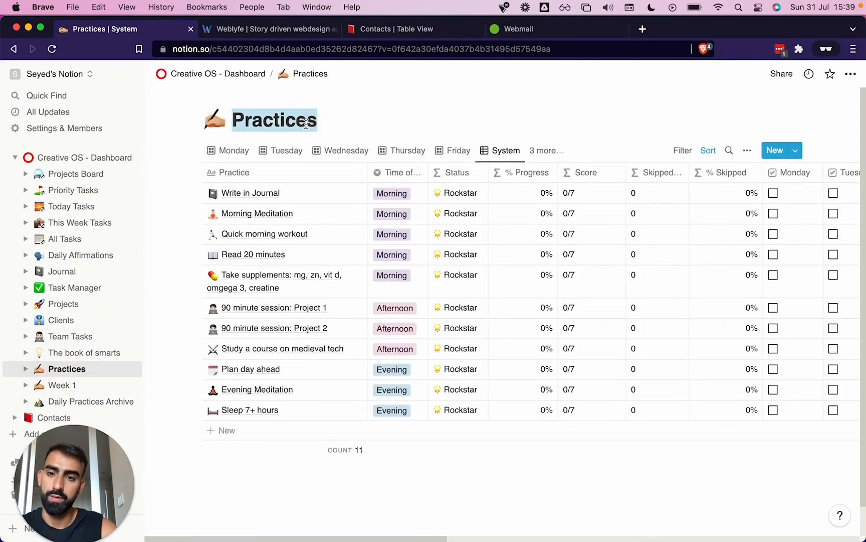
{"action": "type", "text": "Habit"}
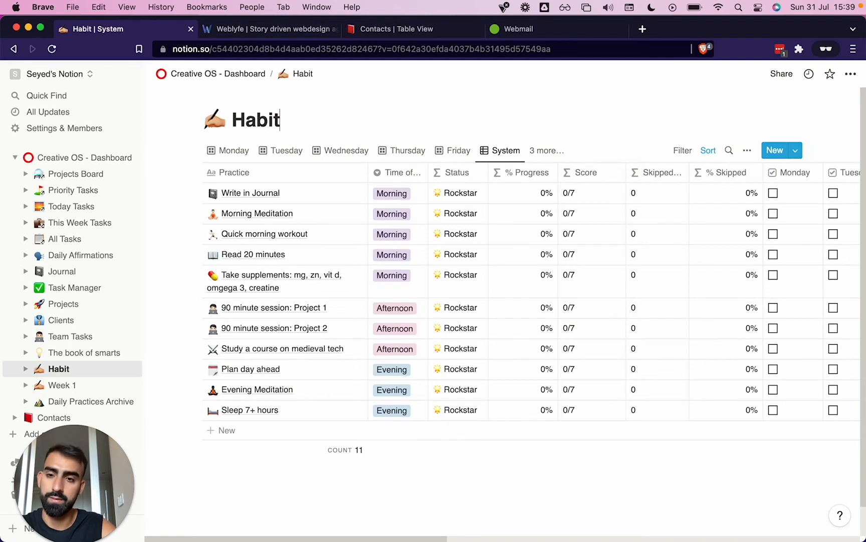
{"action": "type", "text": "Daily"}
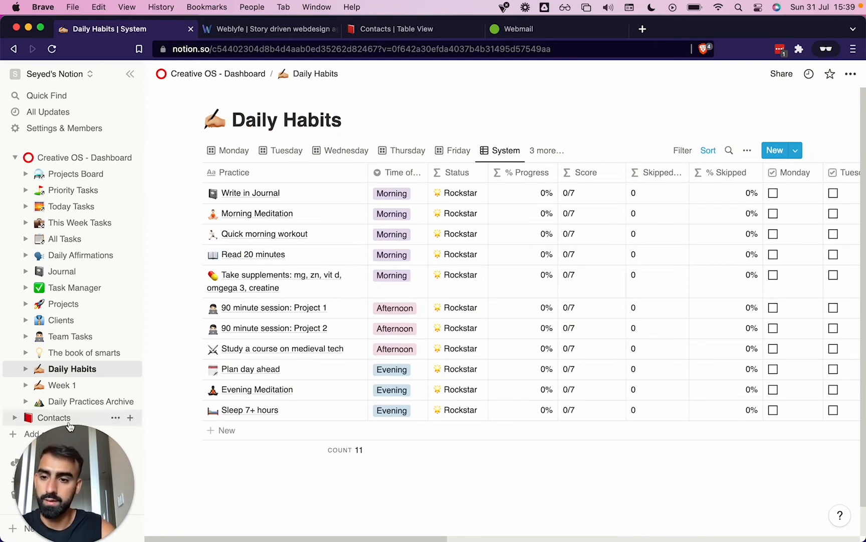
Open the Week 1 page and check off Tuesday for all the remaining practices, from "90 minute session: Project 1" through "Sleep 7+ hours"
{"action": "left_click", "coordinate": [52, 157]}
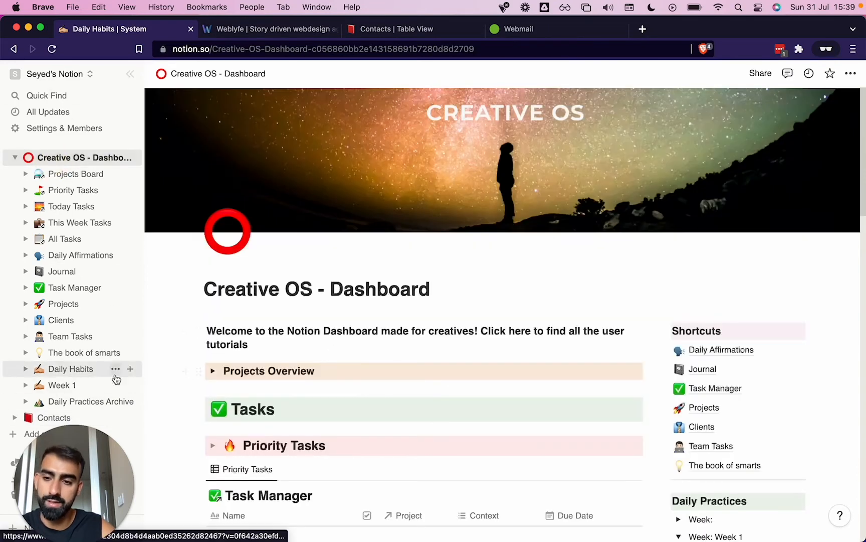
{"action": "left_click", "coordinate": [66, 385]}
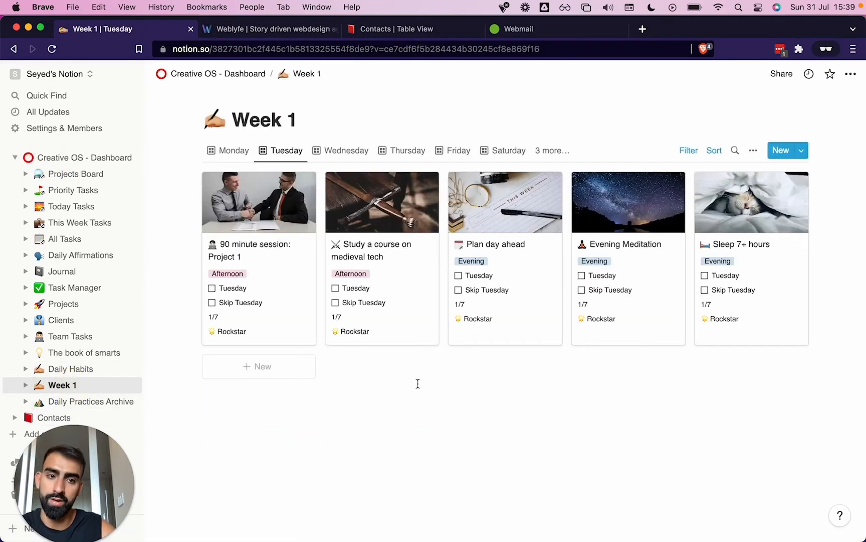
{"action": "left_click", "coordinate": [212, 288]}
{"action": "left_click", "coordinate": [335, 275]}
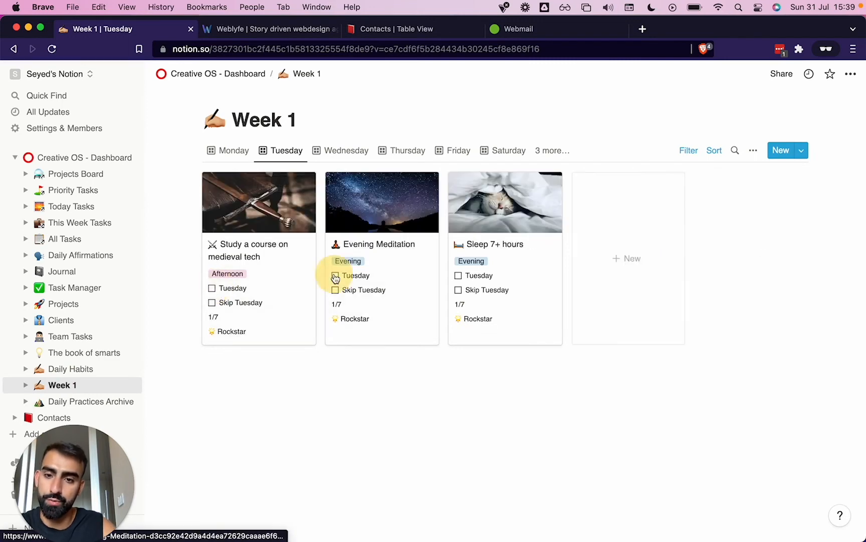
{"action": "left_click", "coordinate": [211, 289]}
{"action": "left_click", "coordinate": [211, 275]}
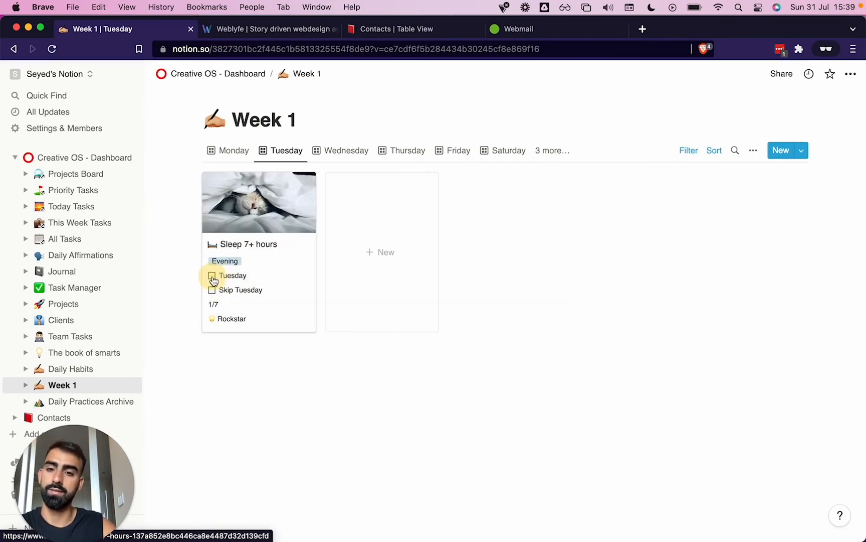
{"action": "left_click", "coordinate": [211, 275]}
Return to the dashboard and switch its Week 1 practices gallery to the Wednesday view
{"action": "left_click", "coordinate": [62, 164]}
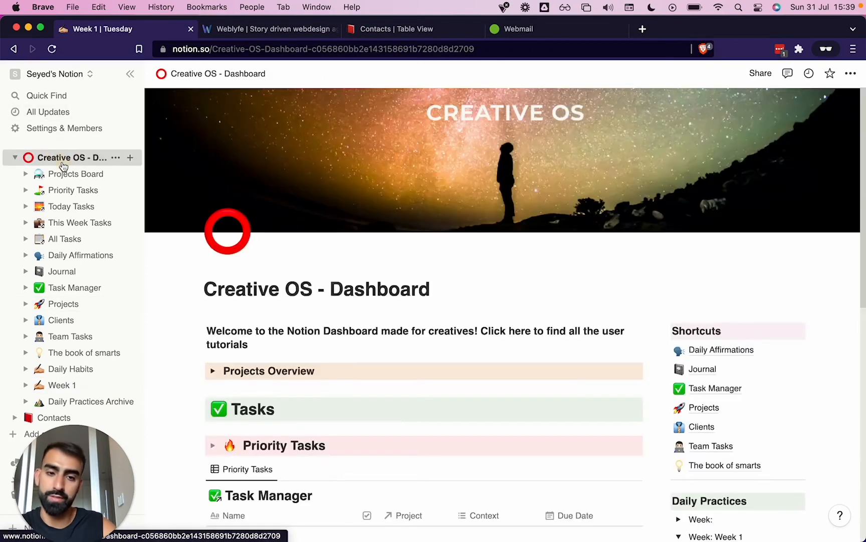
{"action": "scroll", "coordinate": [540, 344], "scroll_direction": "down", "scroll_amount": 6}
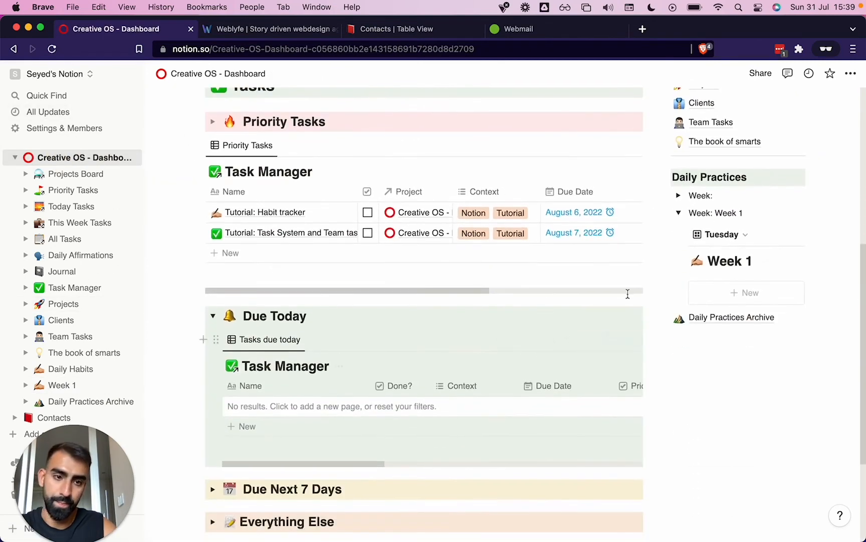
{"action": "left_click", "coordinate": [739, 234]}
{"action": "left_click", "coordinate": [695, 323]}
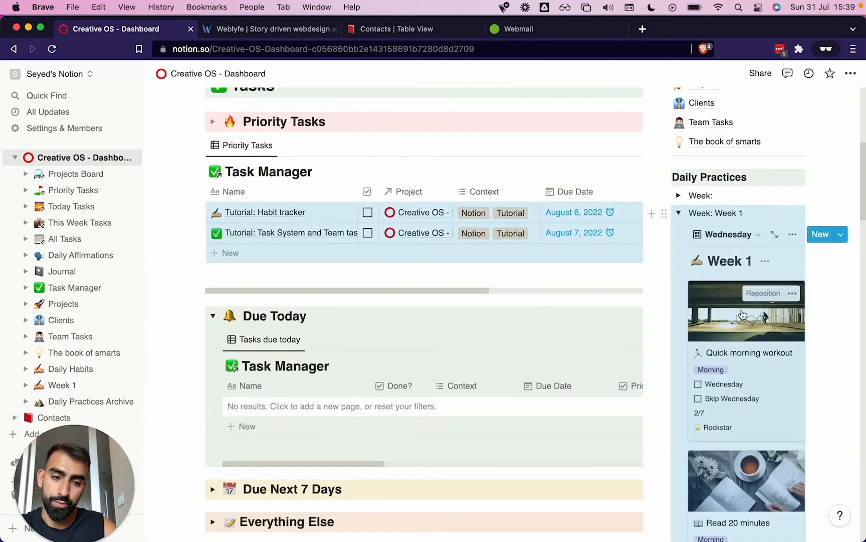
Mark Wednesday for the dashboard's Week 1 practices, closing the accidentally opened "Quick morning workout" page, and switch the gallery to another day
{"action": "left_click", "coordinate": [702, 383]}
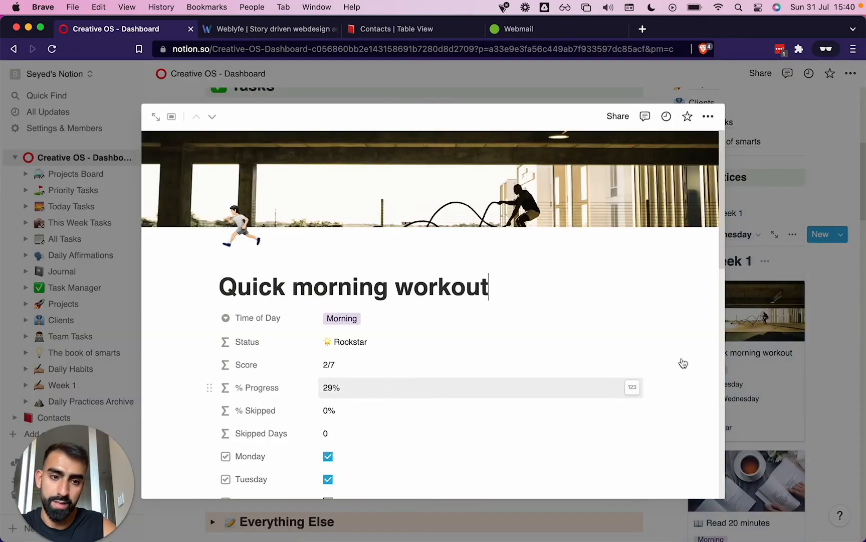
{"action": "left_click", "coordinate": [838, 348]}
{"action": "left_click", "coordinate": [699, 384]}
{"action": "left_click", "coordinate": [740, 235]}
{"action": "left_click", "coordinate": [696, 340]}
{"action": "scroll", "coordinate": [321, 327], "scroll_direction": "down", "scroll_amount": 2}
On the Week 1 page, mark the practices for the rest of the week, starting with the Thursday view
{"action": "left_click", "coordinate": [63, 385]}
{"action": "left_click", "coordinate": [402, 150]}
{"action": "left_click", "coordinate": [212, 275]}
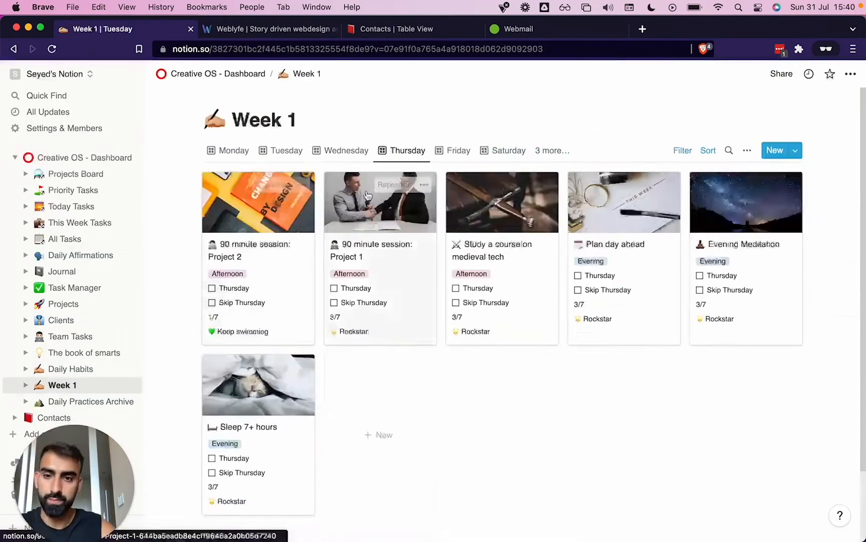
{"action": "left_click", "coordinate": [552, 150]}
{"action": "left_click", "coordinate": [482, 381]}
{"action": "left_click", "coordinate": [482, 422]}
{"action": "left_click", "coordinate": [603, 255]}
{"action": "left_click", "coordinate": [603, 275]}
{"action": "left_click", "coordinate": [603, 307]}
Return to the dashboard and cycle its Week 1 database through the Tuesday and Wednesday views to the Progress Report view
{"action": "left_click", "coordinate": [85, 157]}
{"action": "scroll", "coordinate": [582, 305], "scroll_direction": "down", "scroll_amount": 1}
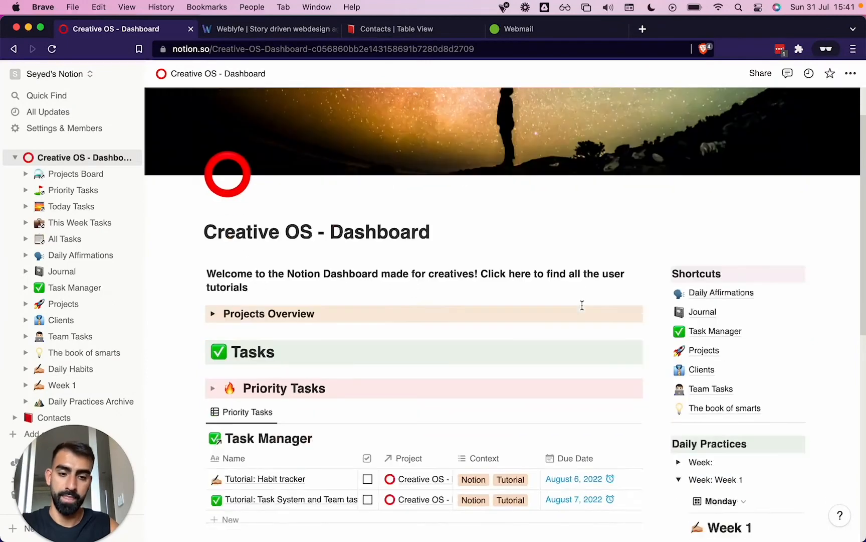
{"action": "scroll", "coordinate": [582, 305], "scroll_direction": "down", "scroll_amount": 5}
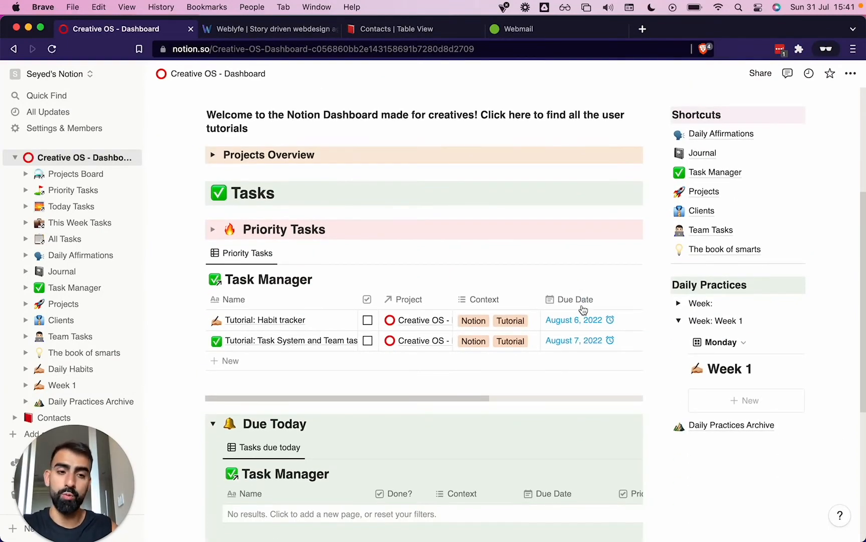
{"action": "left_click", "coordinate": [721, 342]}
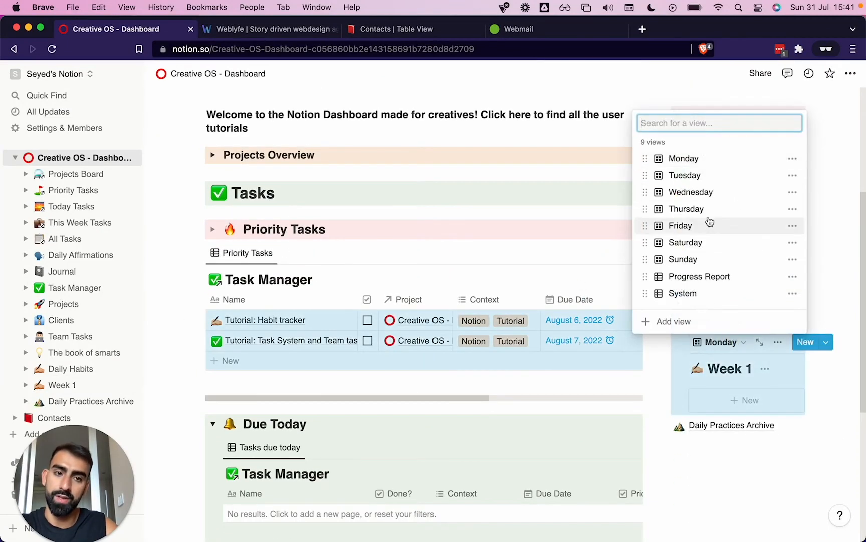
{"action": "left_click", "coordinate": [700, 176]}
{"action": "left_click", "coordinate": [720, 342]}
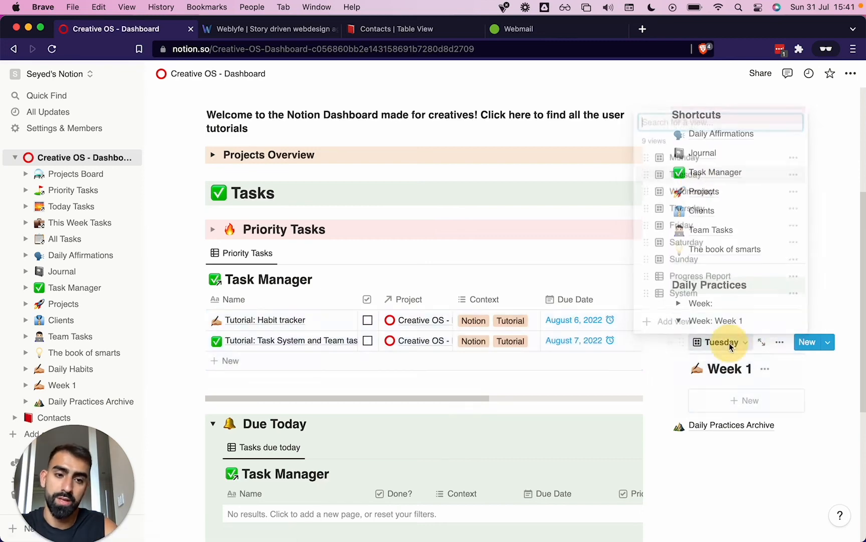
{"action": "left_click", "coordinate": [677, 183]}
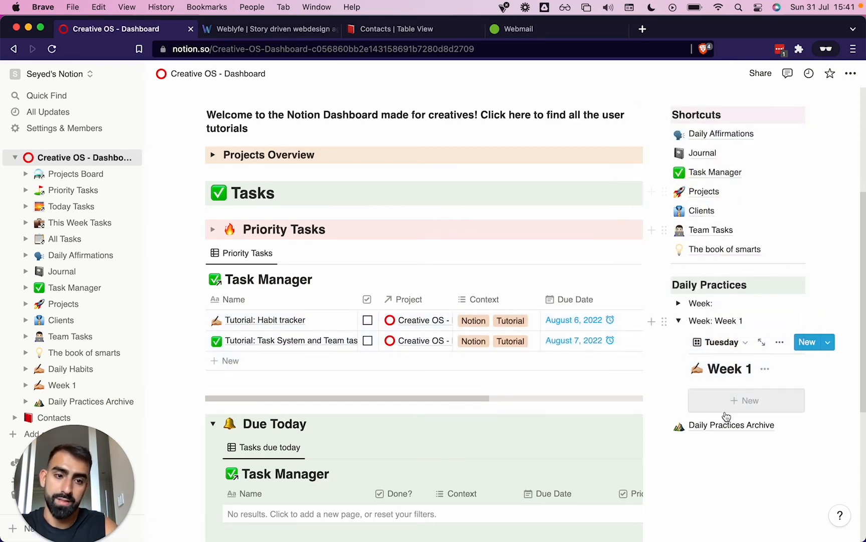
{"action": "left_click", "coordinate": [718, 341]}
{"action": "left_click", "coordinate": [702, 192]}
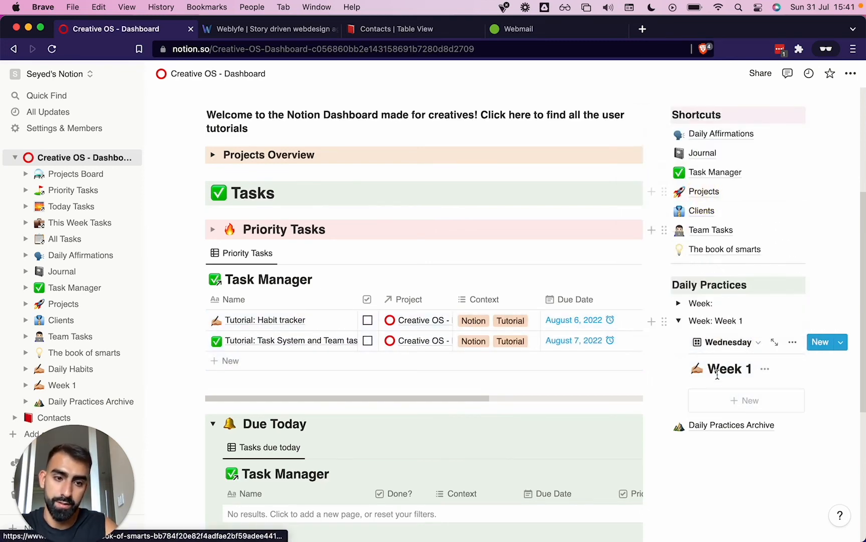
{"action": "left_click", "coordinate": [721, 341]}
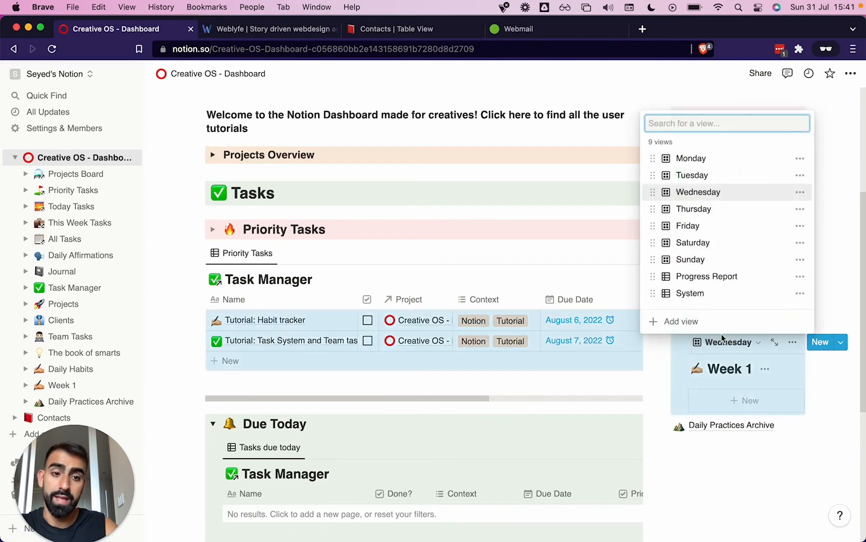
{"action": "left_click", "coordinate": [706, 277]}
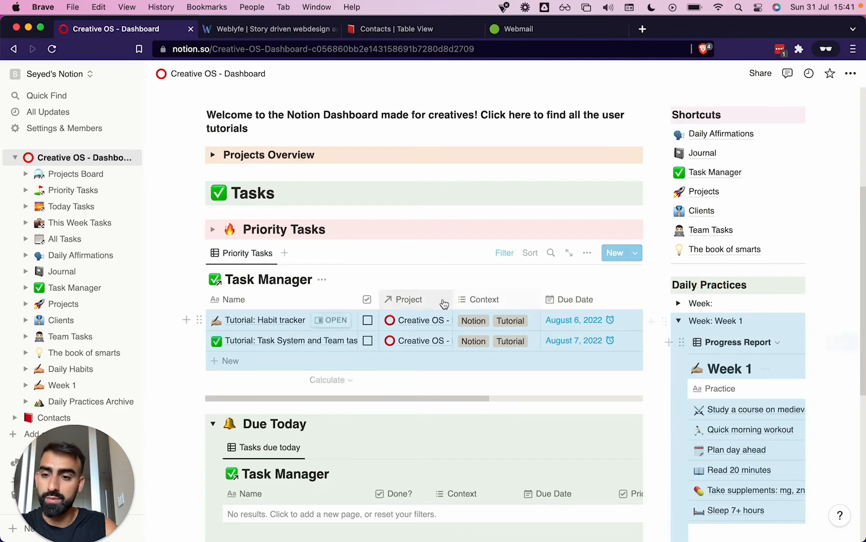
Open the Week 1 page in the Progress Report view and examine the status, progress, score and daily checkbox columns
{"action": "left_click", "coordinate": [71, 385]}
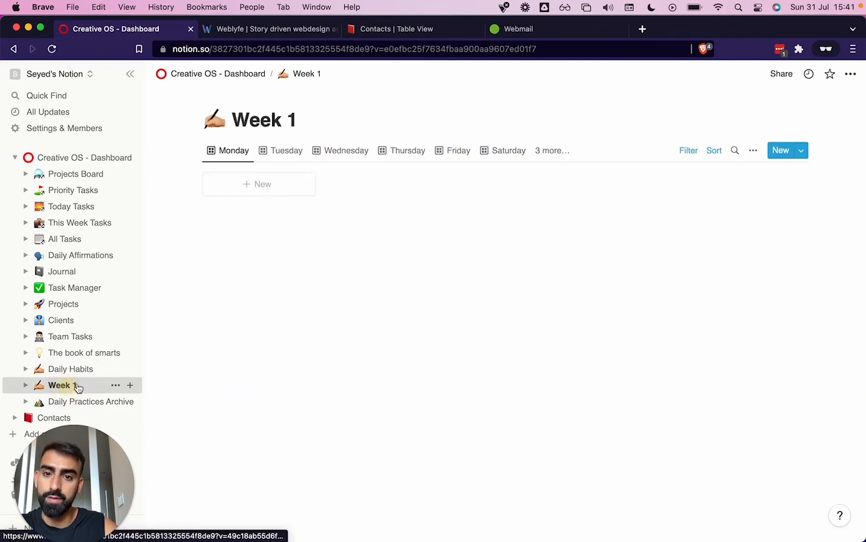
{"action": "left_click", "coordinate": [566, 151]}
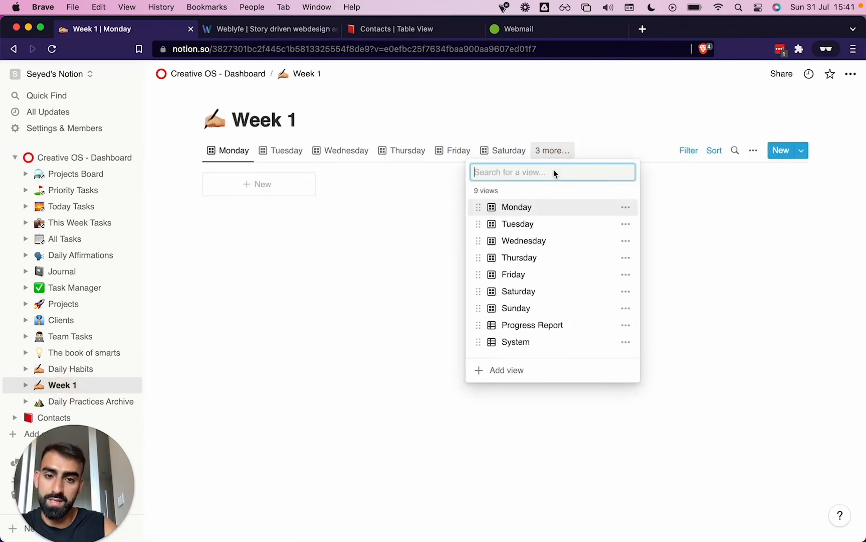
{"action": "left_click", "coordinate": [501, 325]}
{"action": "scroll", "coordinate": [332, 252], "scroll_direction": "right", "scroll_amount": 5}
{"action": "scroll", "coordinate": [332, 252], "scroll_direction": "left", "scroll_amount": 5}
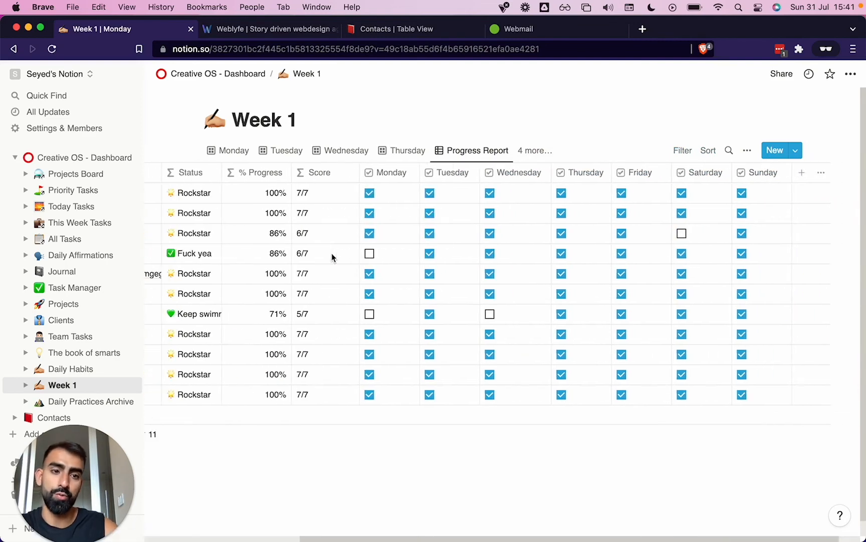
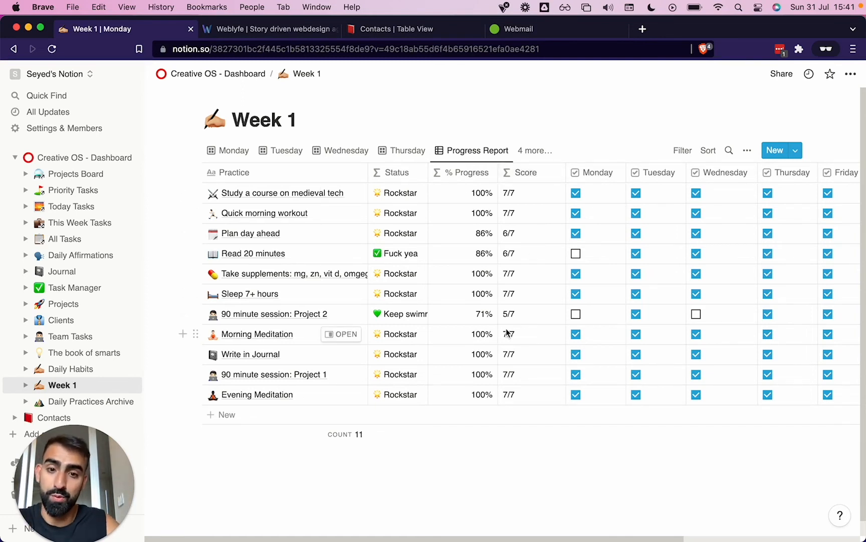
Uncheck "Sleep 7+ hours" on further days in Week 1 until only one day is ticked, and examine its status
{"action": "scroll", "coordinate": [733, 275], "scroll_direction": "right", "scroll_amount": 9}
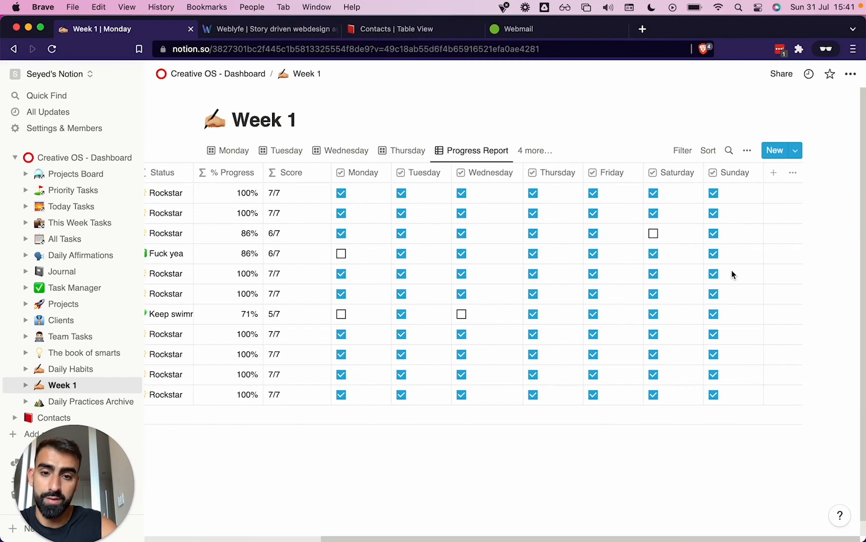
{"action": "left_click", "coordinate": [593, 294]}
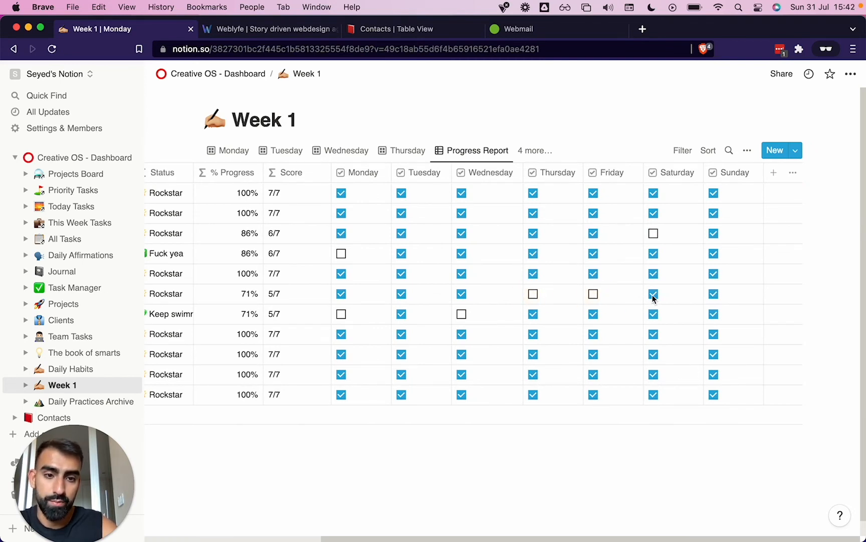
{"action": "scroll", "coordinate": [654, 297], "scroll_direction": "left", "scroll_amount": 9}
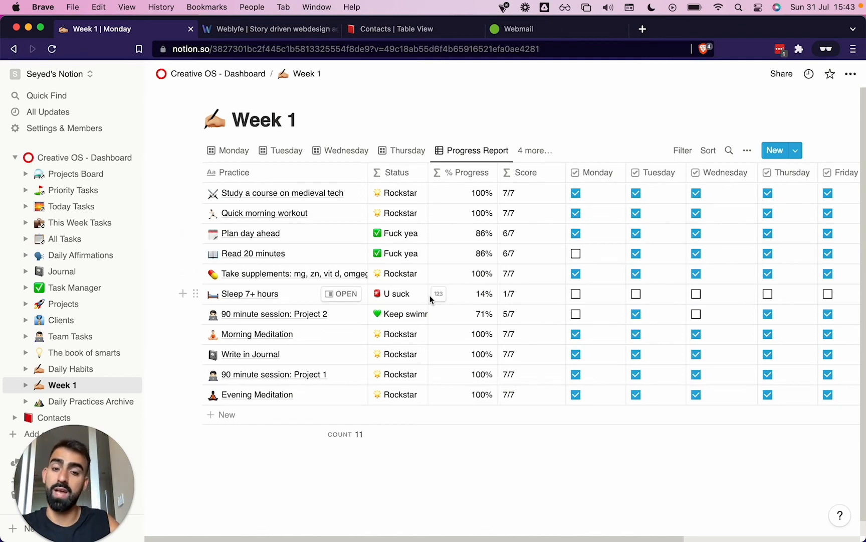
{"action": "scroll", "coordinate": [430, 295], "scroll_direction": "right", "scroll_amount": 9}
{"action": "scroll", "coordinate": [430, 295], "scroll_direction": "left", "scroll_amount": 9}
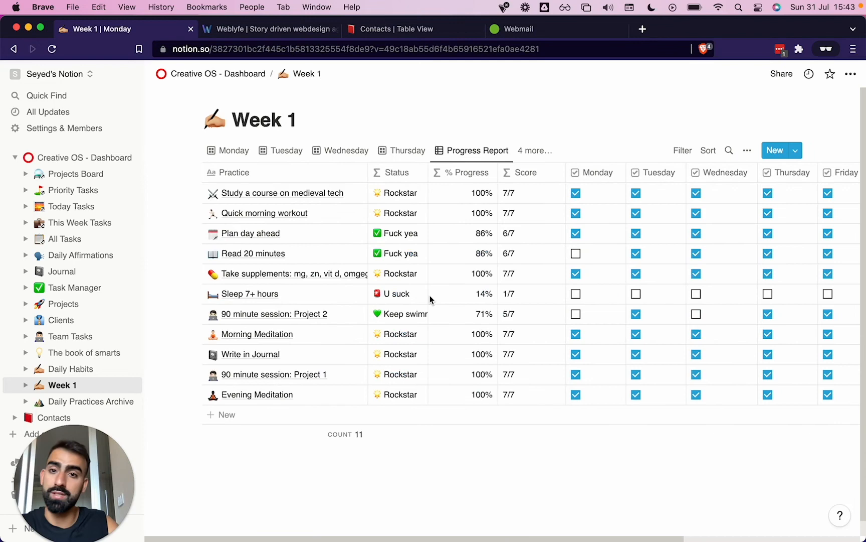
Collapse the "Week: Week 1" toggle on the dashboard and move it into the Daily Practices Archive
{"action": "left_click", "coordinate": [210, 74]}
{"action": "scroll", "coordinate": [659, 315], "scroll_direction": "down", "scroll_amount": 10}
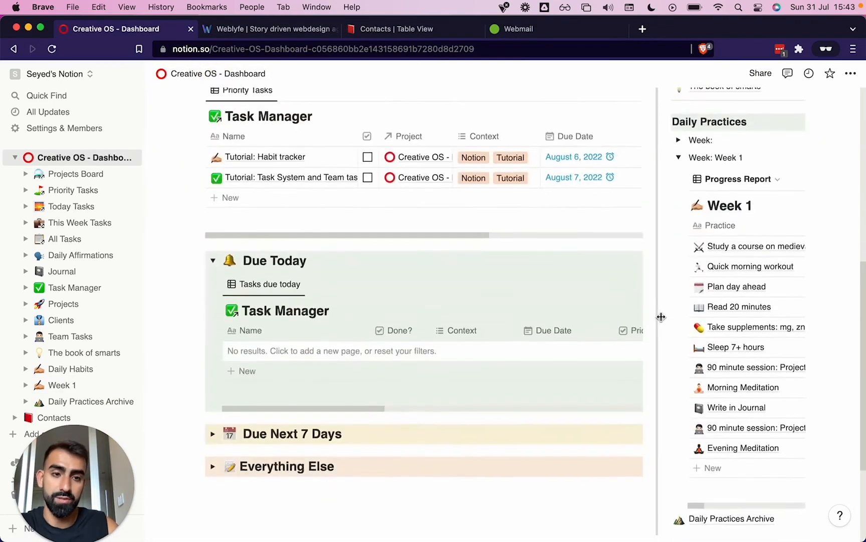
{"action": "scroll", "coordinate": [662, 317], "scroll_direction": "up", "scroll_amount": 2}
{"action": "left_click", "coordinate": [680, 192]}
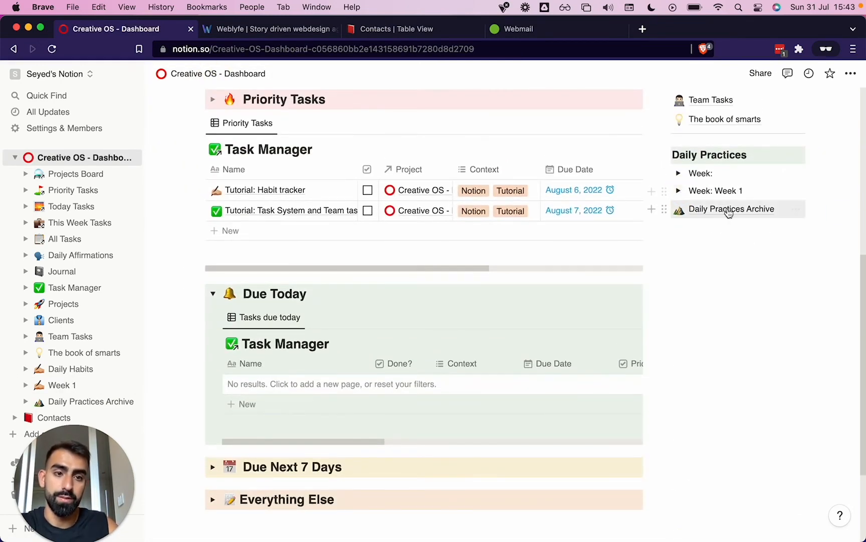
{"action": "left_click_drag", "start_coordinate": [661, 191], "coordinate": [701, 201]}
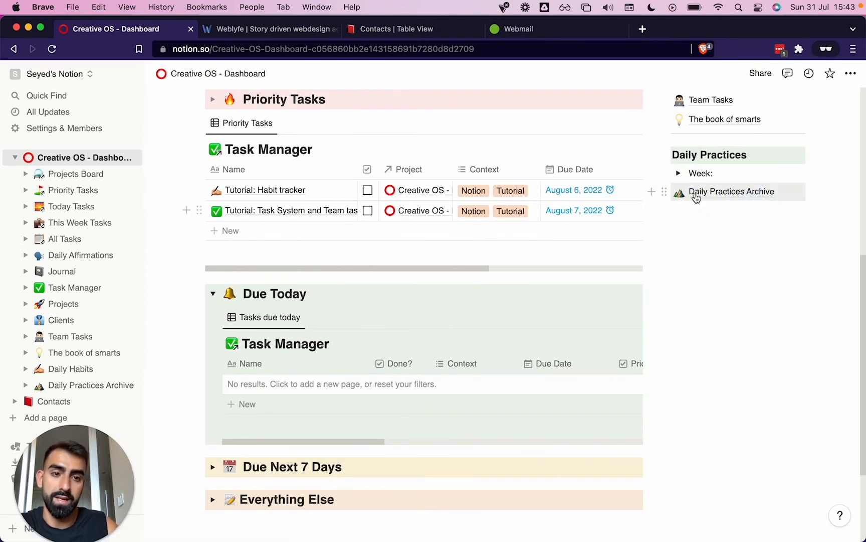
Open the Daily Practices Archive and expand Week 1 to examine its Progress Report
{"action": "left_click", "coordinate": [693, 193]}
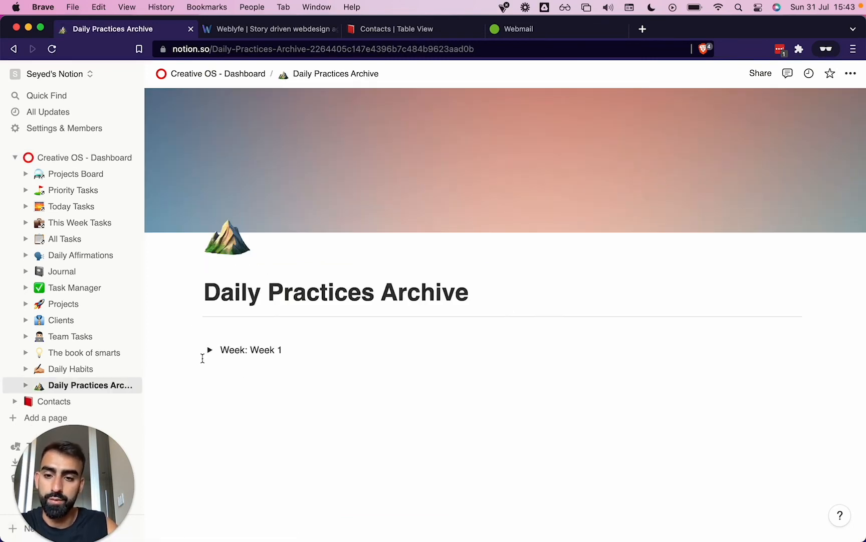
{"action": "left_click", "coordinate": [210, 350]}
{"action": "scroll", "coordinate": [323, 386], "scroll_direction": "down", "scroll_amount": 3}
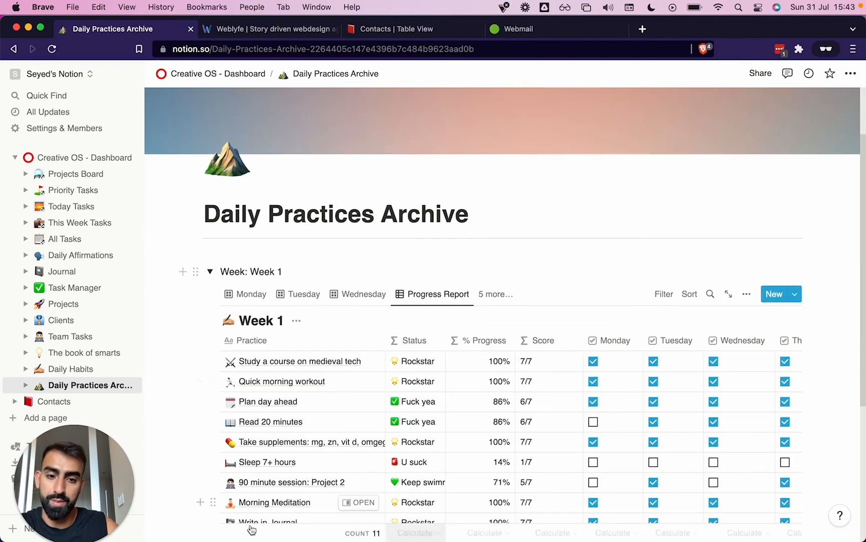
{"action": "scroll", "coordinate": [276, 450], "scroll_direction": "down", "scroll_amount": 5}
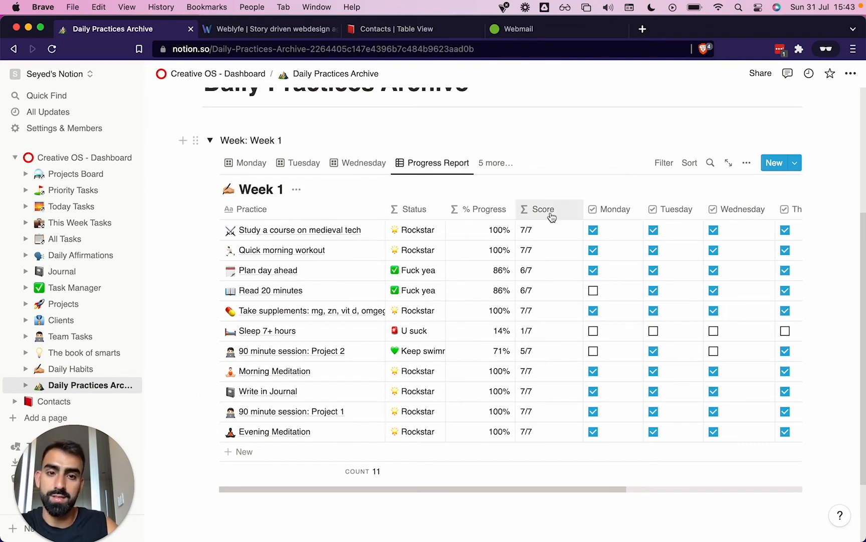
In the archived Week 1 Progress Report, place the Score column before % Progress and slightly narrow both columns
{"action": "left_click_drag", "start_coordinate": [550, 217], "coordinate": [486, 214]}
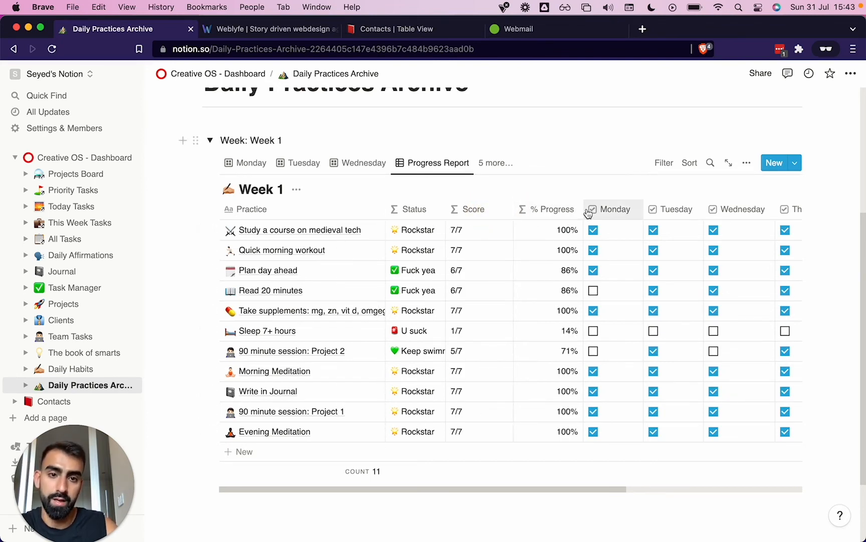
{"action": "left_click_drag", "start_coordinate": [583, 210], "coordinate": [567, 214]}
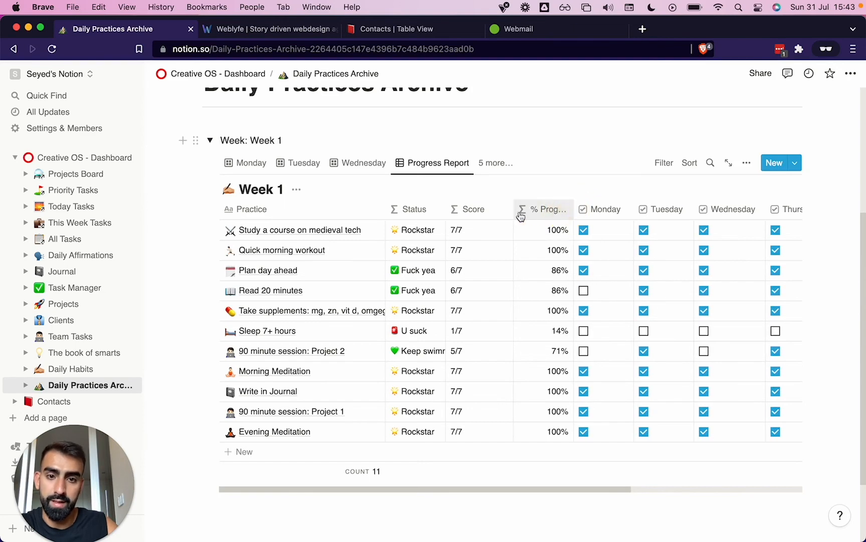
{"action": "left_click_drag", "start_coordinate": [512, 209], "coordinate": [505, 210]}
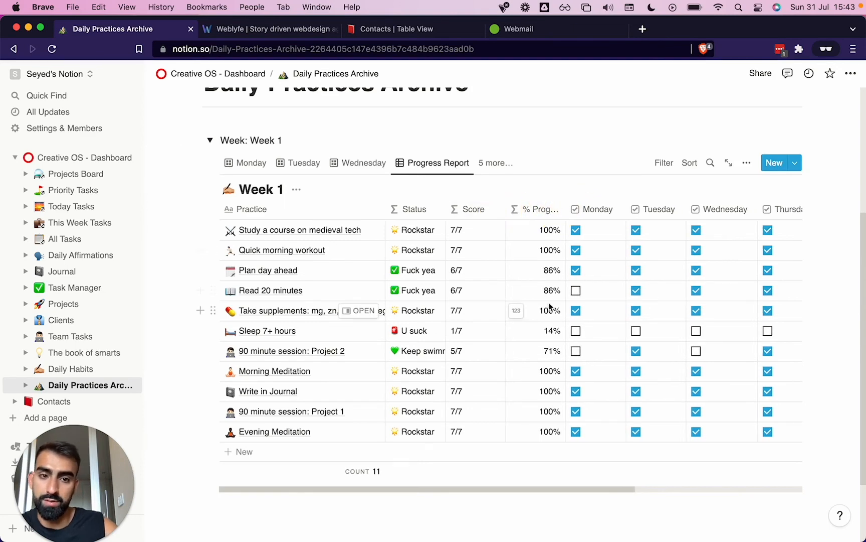
{"action": "scroll", "coordinate": [549, 305], "scroll_direction": "right", "scroll_amount": 5}
{"action": "scroll", "coordinate": [549, 306], "scroll_direction": "left", "scroll_amount": 5}
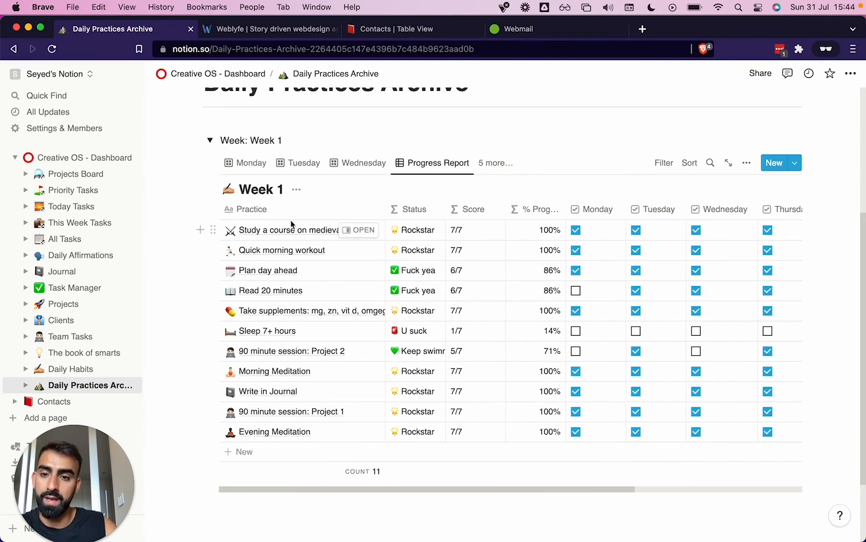
{"action": "left_click", "coordinate": [288, 189]}
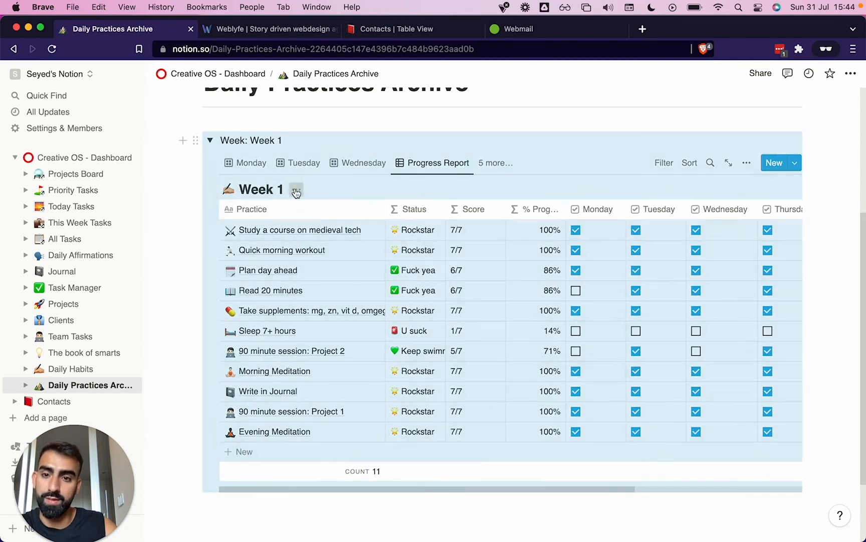
{"action": "left_click", "coordinate": [295, 191]}
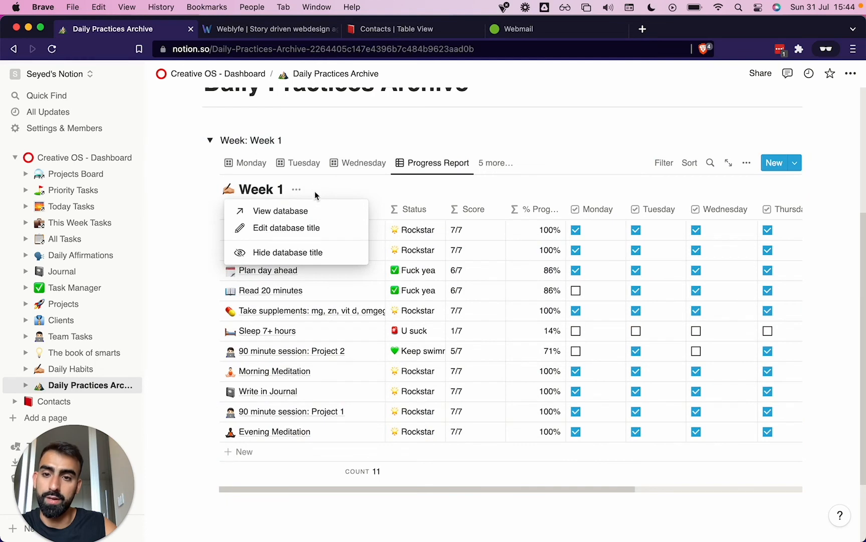
{"action": "left_click", "coordinate": [350, 185]}
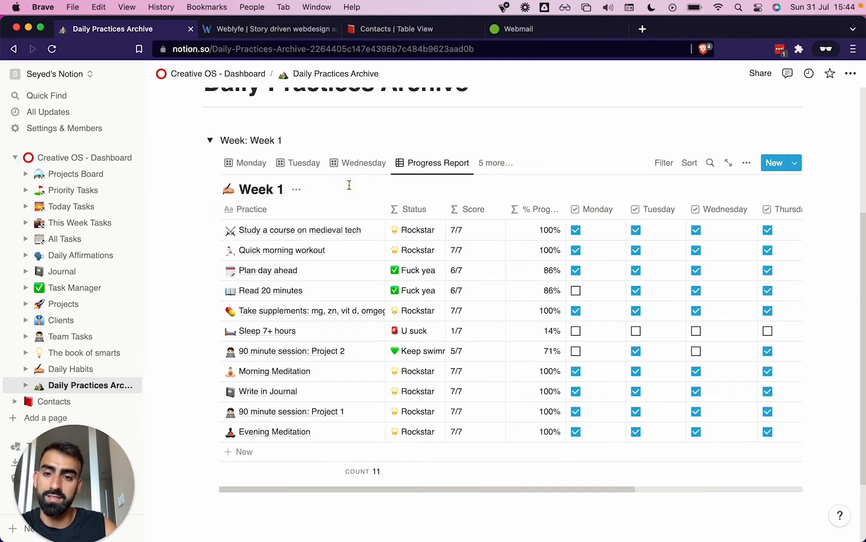
Collapse the archived Week 1 toggle, and expand the blank "Week:" template on the Creative OS dashboard
{"action": "left_click", "coordinate": [210, 141]}
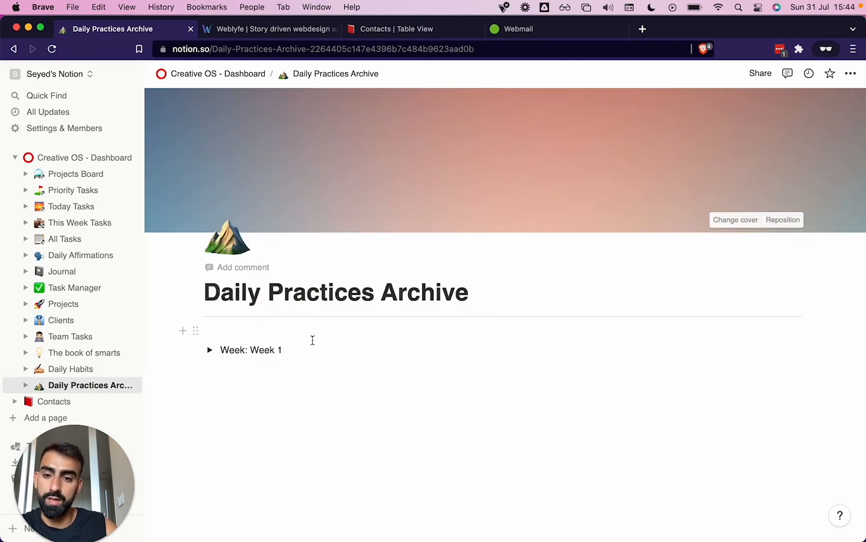
{"action": "left_click", "coordinate": [232, 73]}
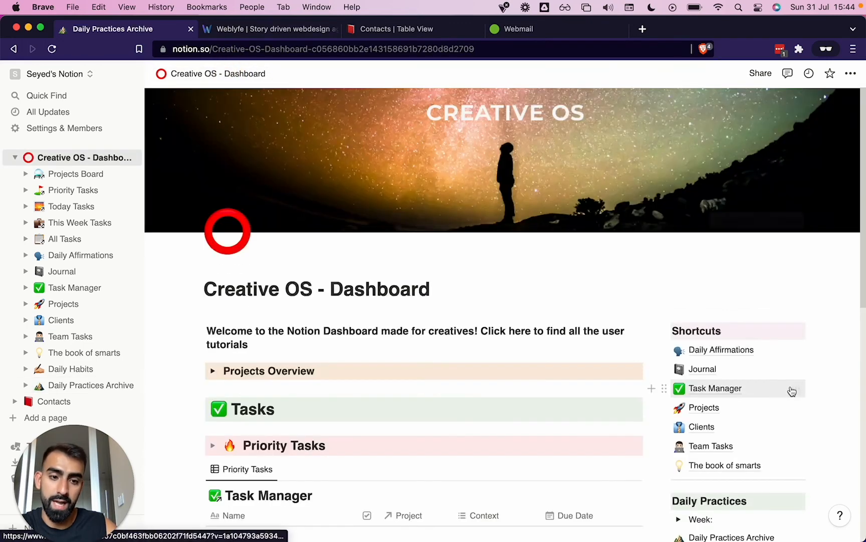
{"action": "scroll", "coordinate": [791, 386], "scroll_direction": "down", "scroll_amount": 5}
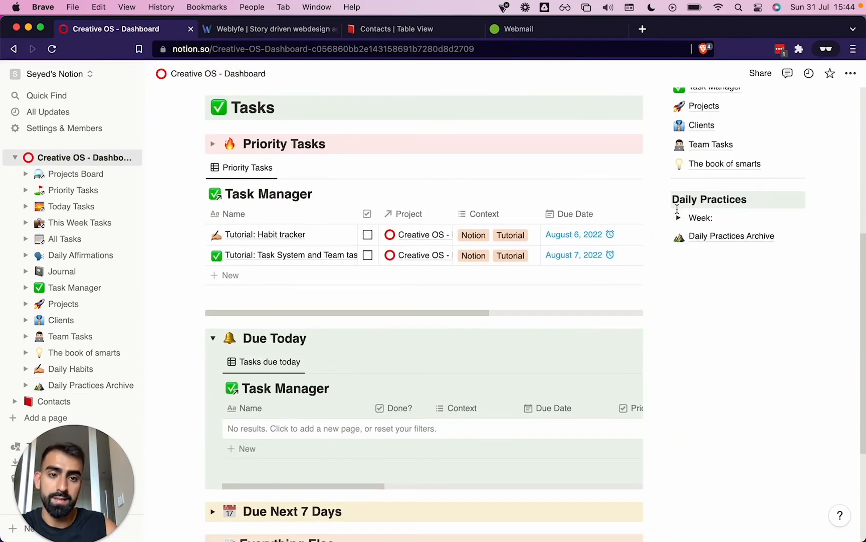
{"action": "left_click", "coordinate": [678, 215]}
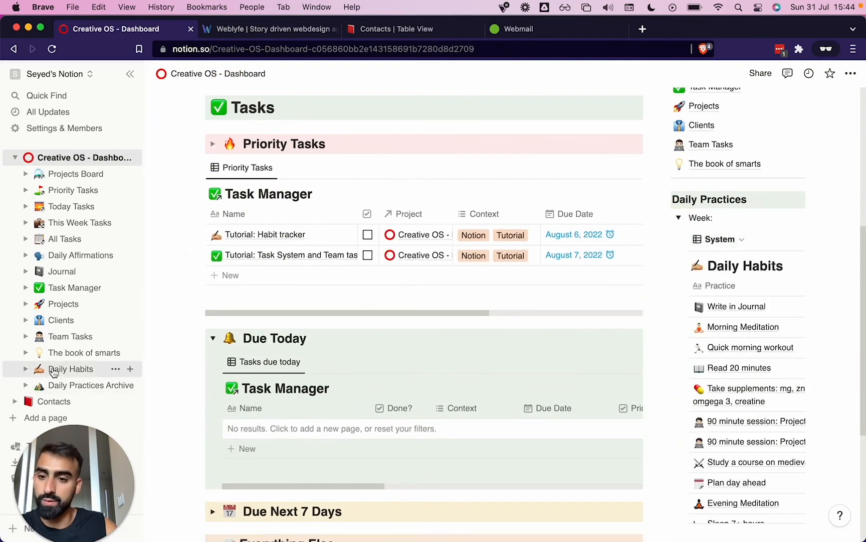
In the Daily Habits database, append "at least 1 Hour" to "Study a course on medieval tech" and "YOU MUST SLEEP" to "Sleep 7+ hours"
{"action": "left_click", "coordinate": [70, 369]}
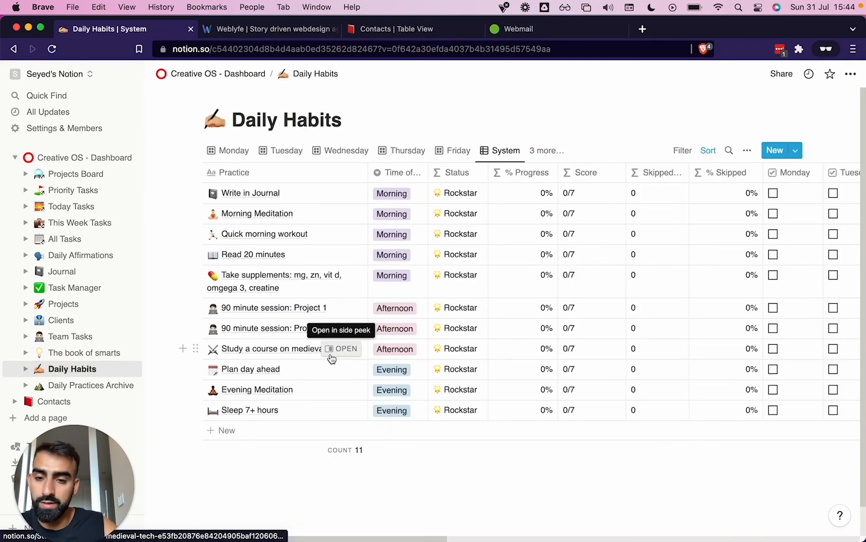
{"action": "left_click", "coordinate": [336, 355]}
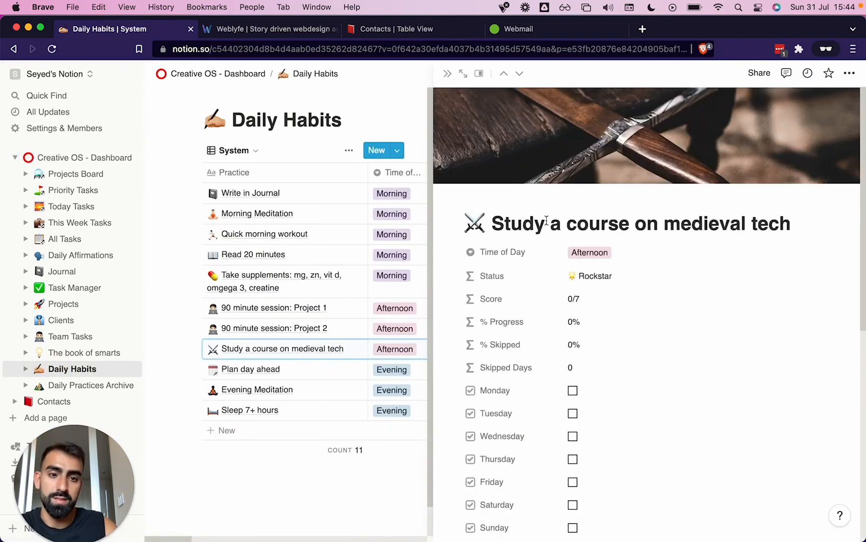
{"action": "type", "text": "t least 1 Hour"}
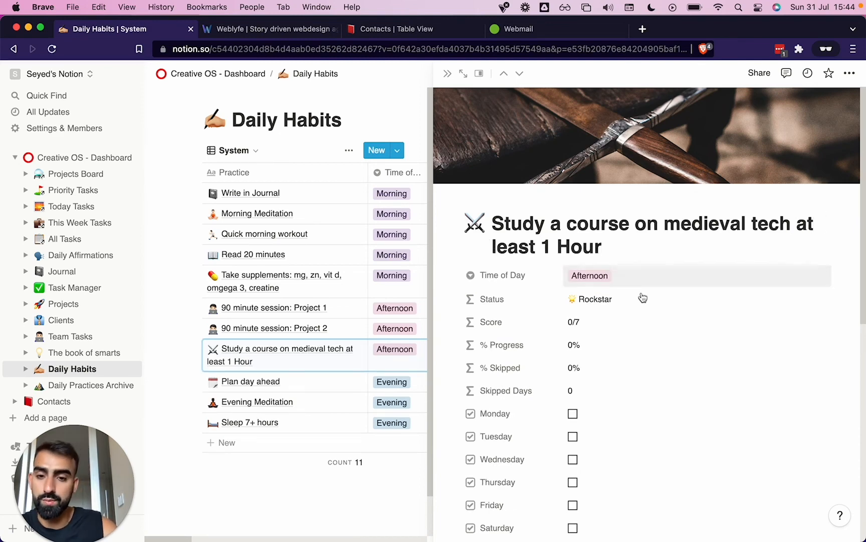
{"action": "left_click", "coordinate": [318, 531]}
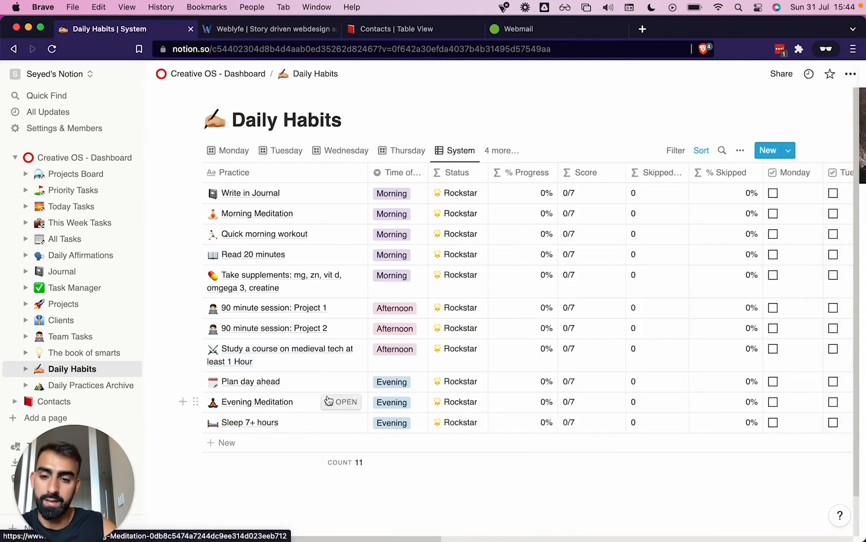
{"action": "left_click", "coordinate": [338, 422]}
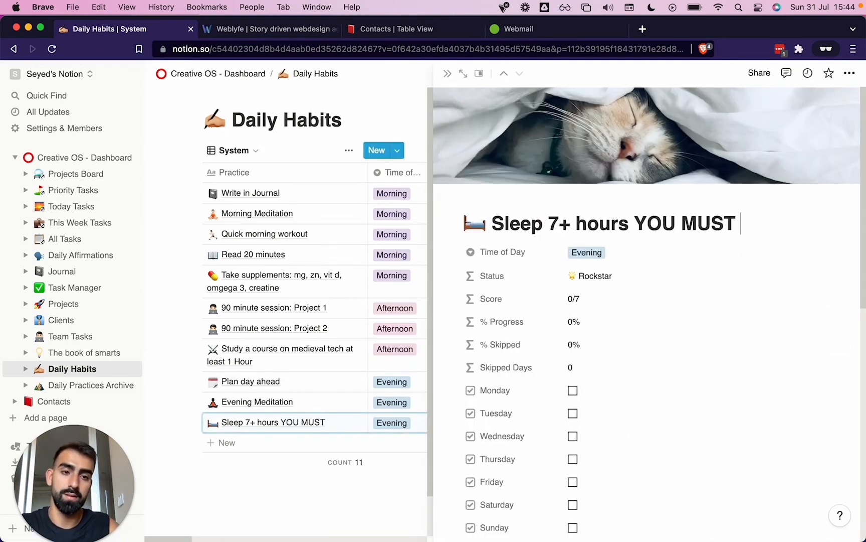
{"action": "left_click", "coordinate": [222, 501]}
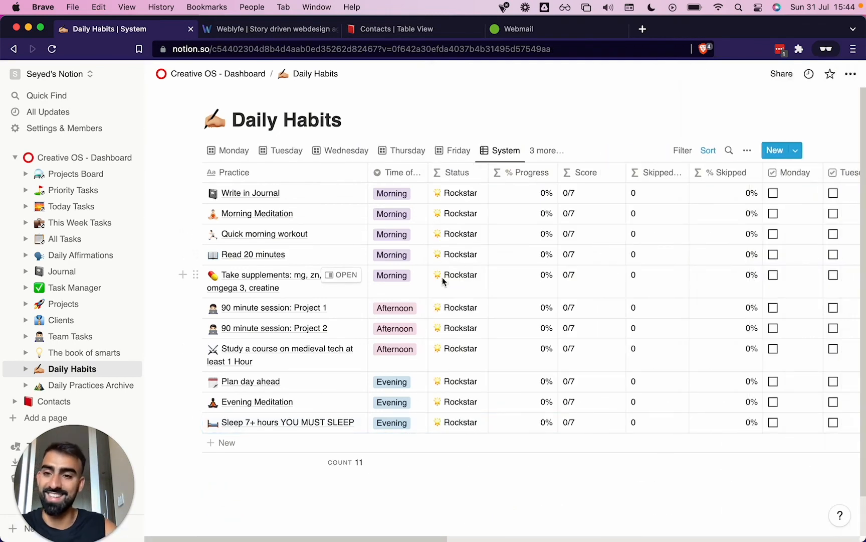
On the dashboard, collapse and duplicate the blank "Week:" template, and name the copy "Week: Week 2"
{"action": "left_click", "coordinate": [93, 156]}
{"action": "scroll", "coordinate": [619, 349], "scroll_direction": "down", "scroll_amount": 3}
{"action": "scroll", "coordinate": [619, 350], "scroll_direction": "down", "scroll_amount": 1}
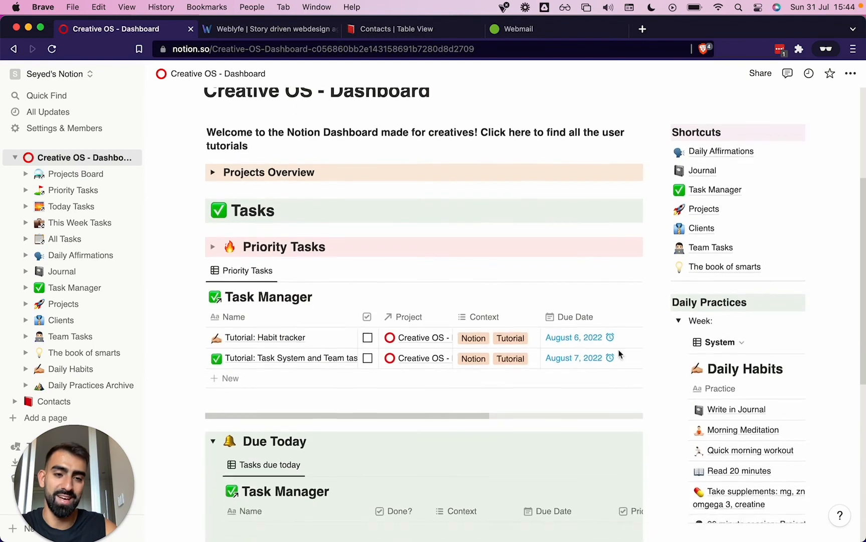
{"action": "left_click", "coordinate": [680, 321]}
{"action": "left_click", "coordinate": [665, 322]}
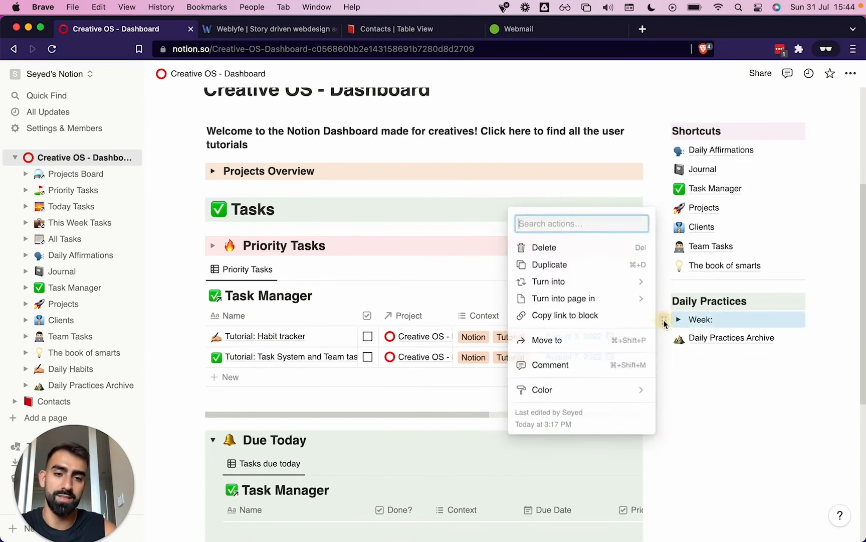
{"action": "left_click", "coordinate": [584, 265]}
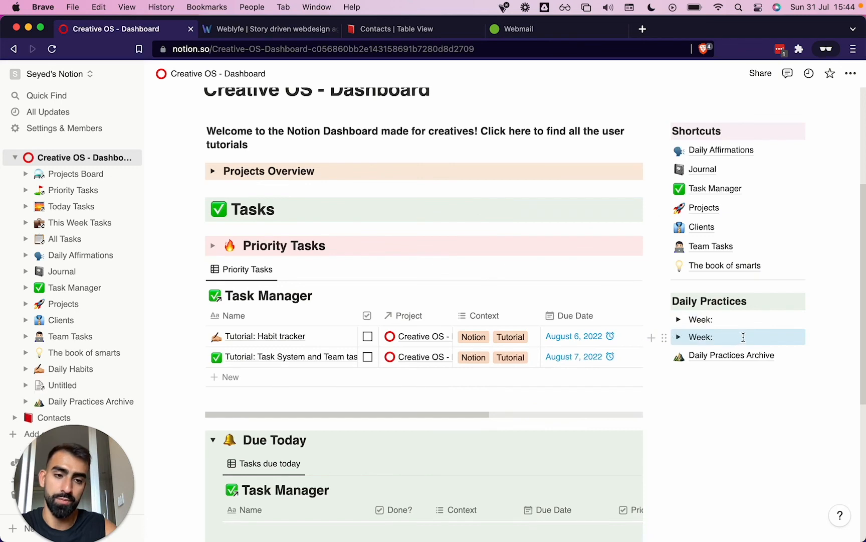
{"action": "left_click", "coordinate": [742, 338]}
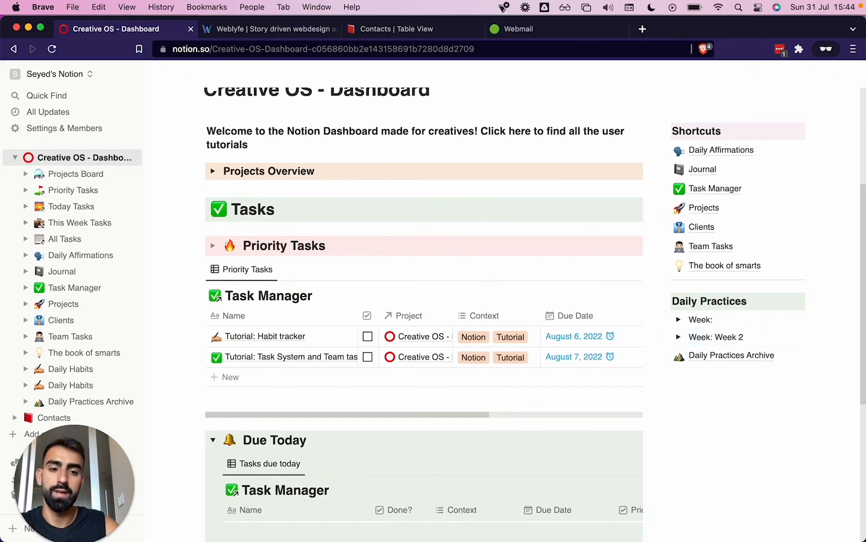
Expand "Week: Week 2" on the dashboard and look over its Monday practices gallery
{"action": "left_click", "coordinate": [679, 336]}
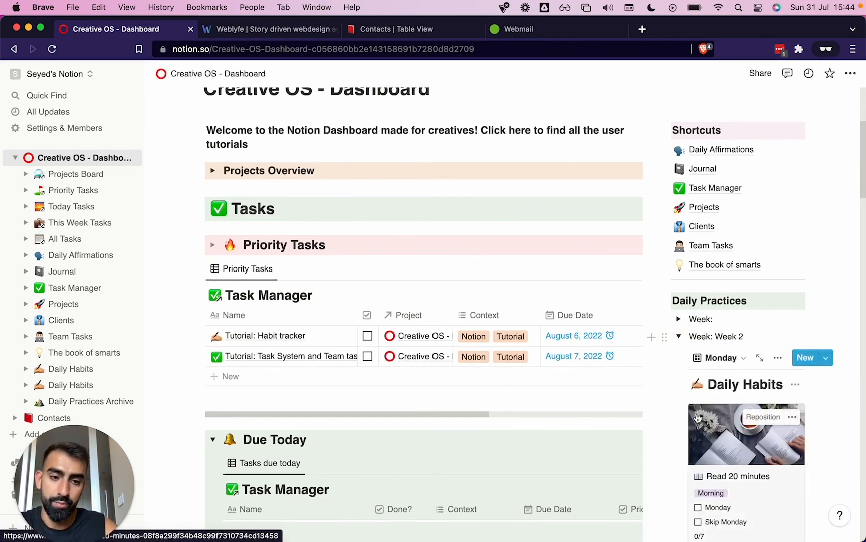
{"action": "scroll", "coordinate": [697, 417], "scroll_direction": "down", "scroll_amount": 10}
{"action": "scroll", "coordinate": [697, 416], "scroll_direction": "up", "scroll_amount": 15}
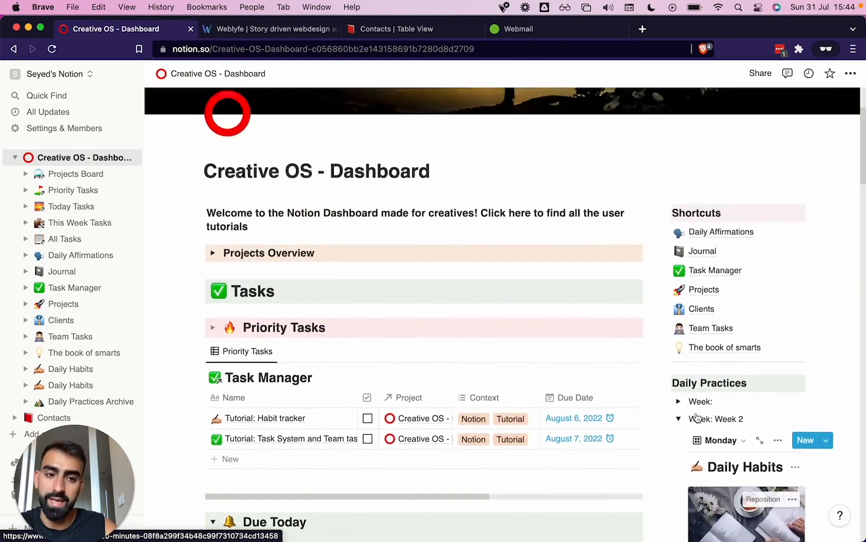
{"action": "scroll", "coordinate": [697, 416], "scroll_direction": "down", "scroll_amount": 2}
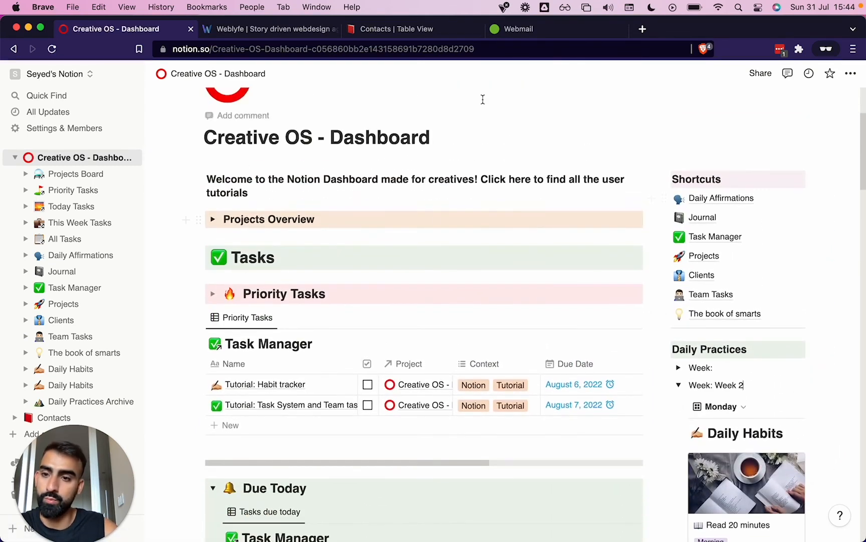
Open the "Build an Empire" project from the Projects Board, look through its properties and close it
{"action": "left_click", "coordinate": [76, 174]}
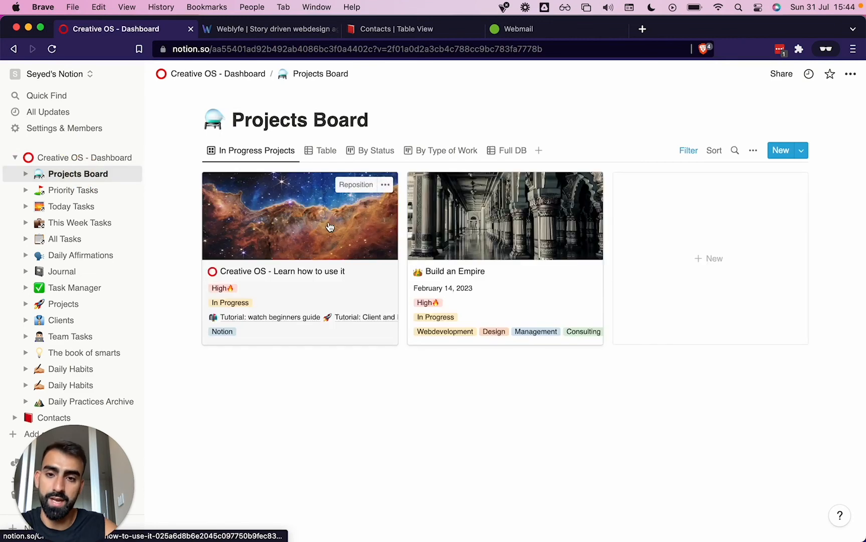
{"action": "left_click", "coordinate": [519, 261]}
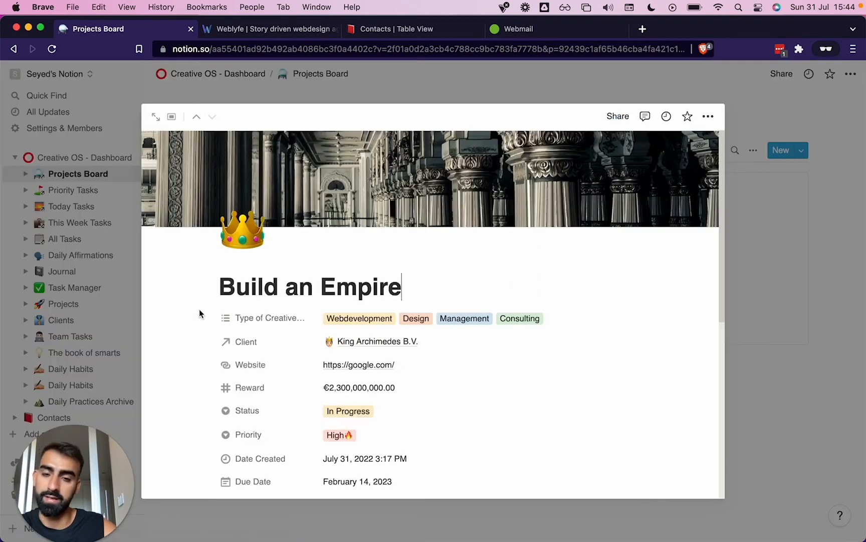
{"action": "scroll", "coordinate": [180, 312], "scroll_direction": "down", "scroll_amount": 1}
{"action": "scroll", "coordinate": [180, 312], "scroll_direction": "down", "scroll_amount": 5}
{"action": "scroll", "coordinate": [180, 312], "scroll_direction": "up", "scroll_amount": 5}
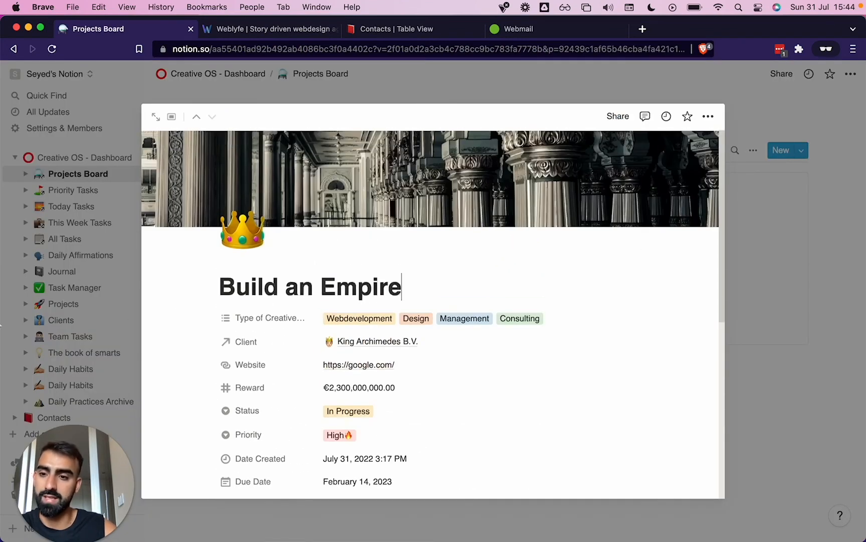
{"action": "left_click", "coordinate": [78, 283]}
Return to the Creative OS dashboard and look over its tasks and daily practices sections
{"action": "left_click", "coordinate": [70, 157]}
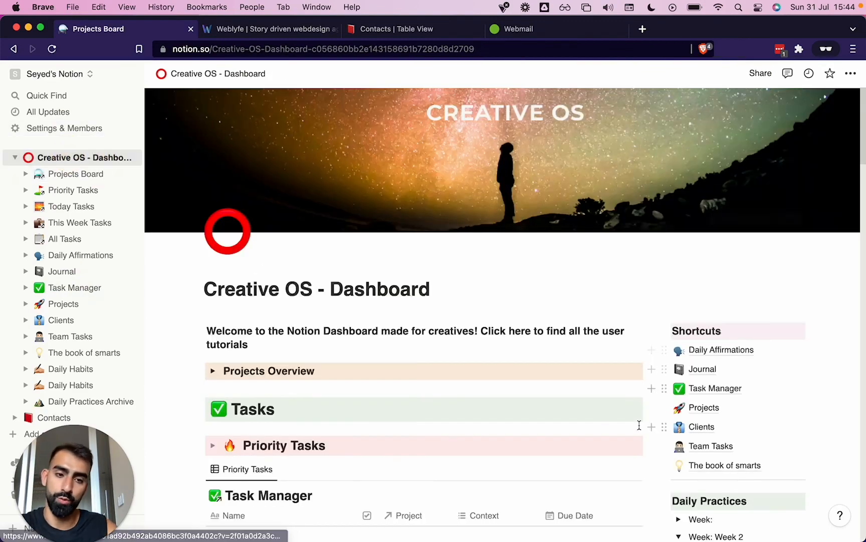
{"action": "scroll", "coordinate": [639, 424], "scroll_direction": "down", "scroll_amount": 10}
{"action": "scroll", "coordinate": [639, 425], "scroll_direction": "down", "scroll_amount": 5}
{"action": "scroll", "coordinate": [639, 425], "scroll_direction": "up", "scroll_amount": 20}
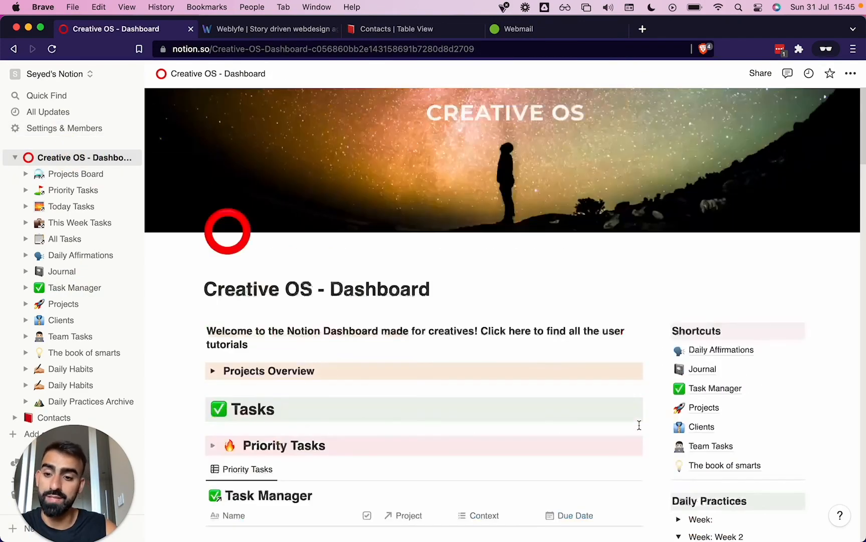